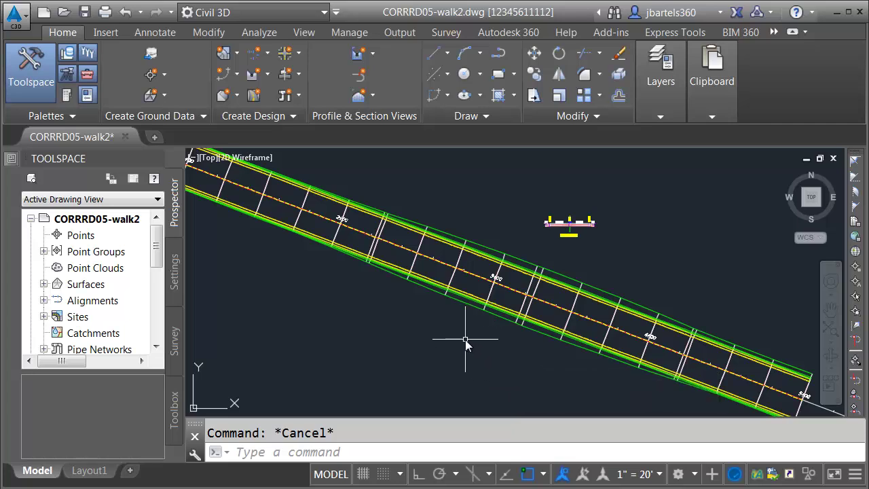
Step: Erase the 1:4 daylight side-slope subassembly from the Full Section assembly's right end
scroll(560, 325, up, 4)
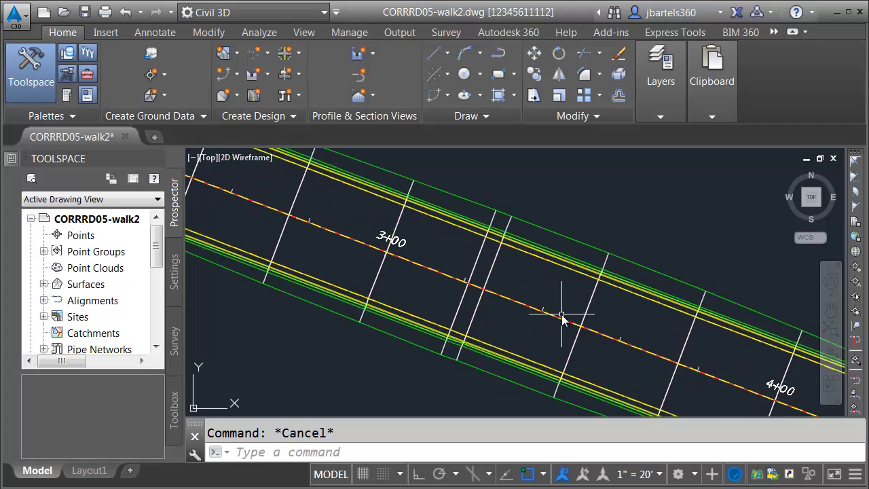
middle_drag(537, 264, 435, 386)
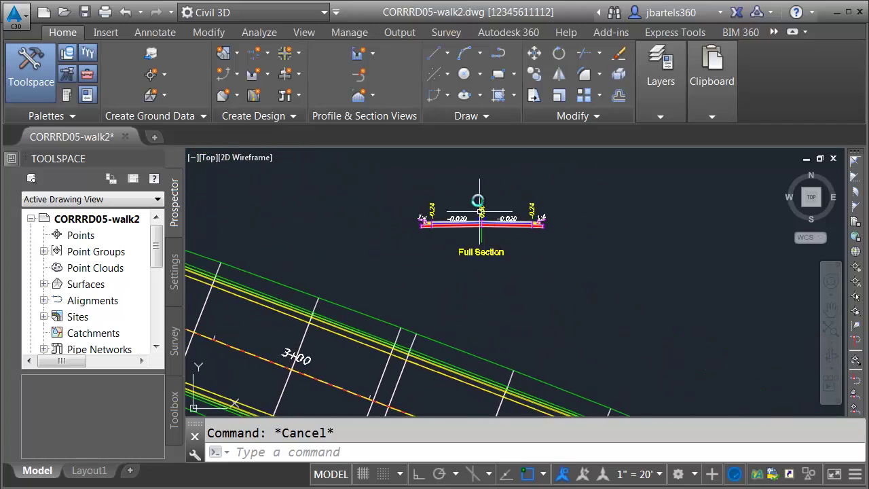
scroll(478, 200, up, 3)
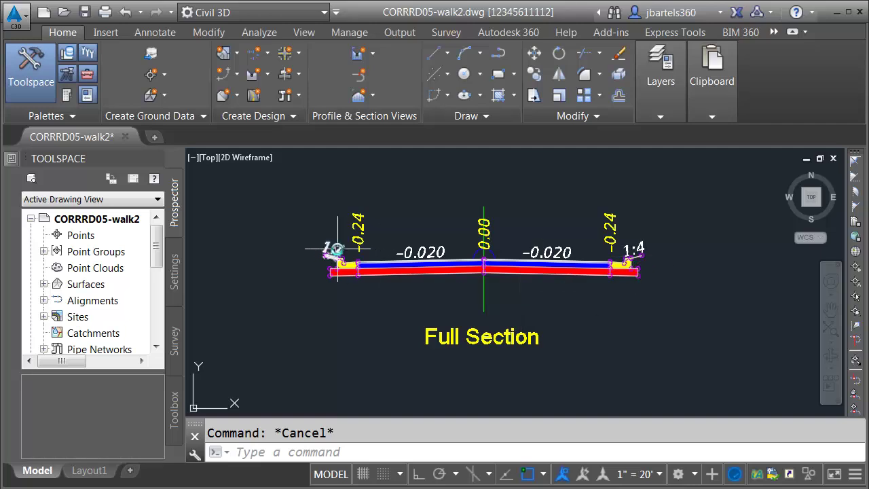
scroll(439, 281, down, 5)
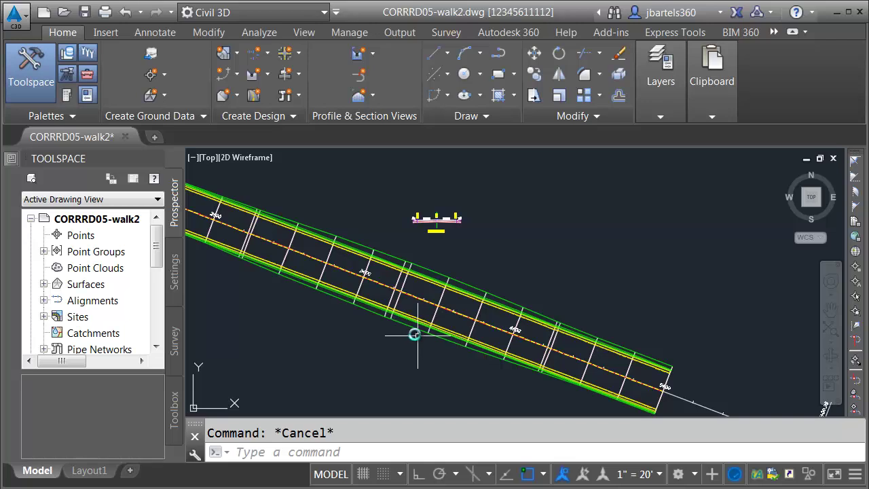
scroll(460, 211, up, 8)
click(469, 234)
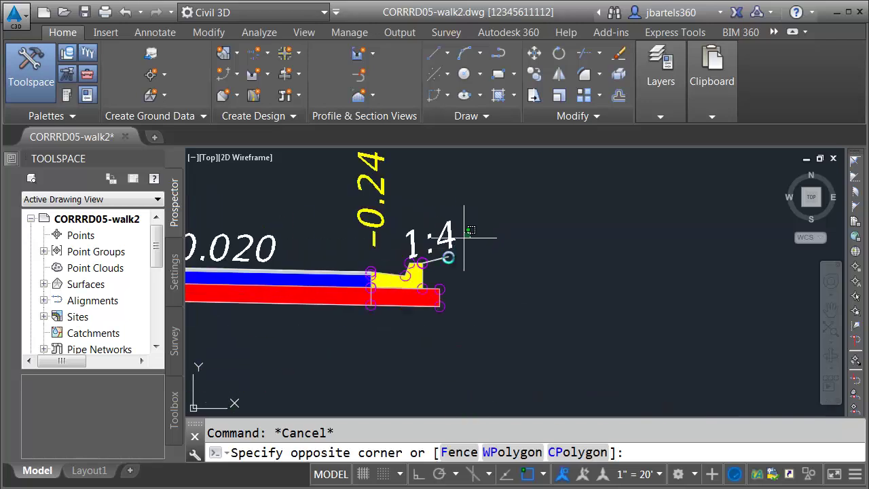
click(444, 268)
key(Delete)
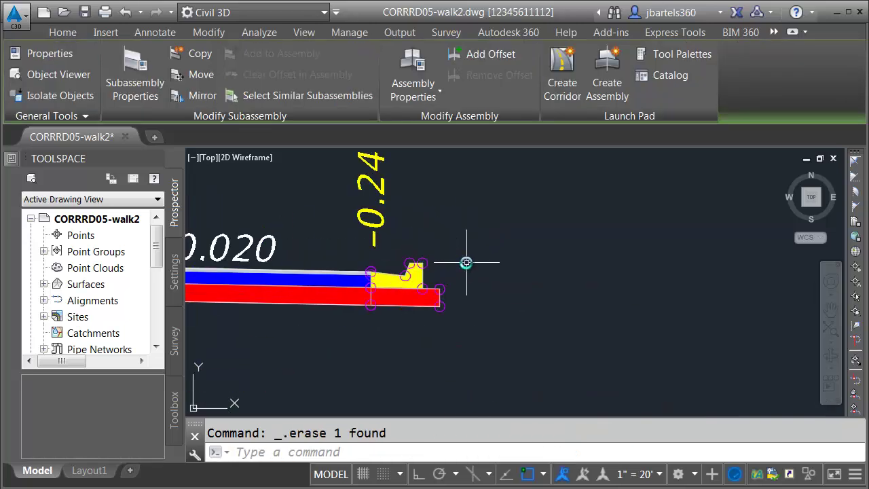
Step: Rebuild the driveway corridor so it reflects the modified assembly
scroll(479, 249, down, 5)
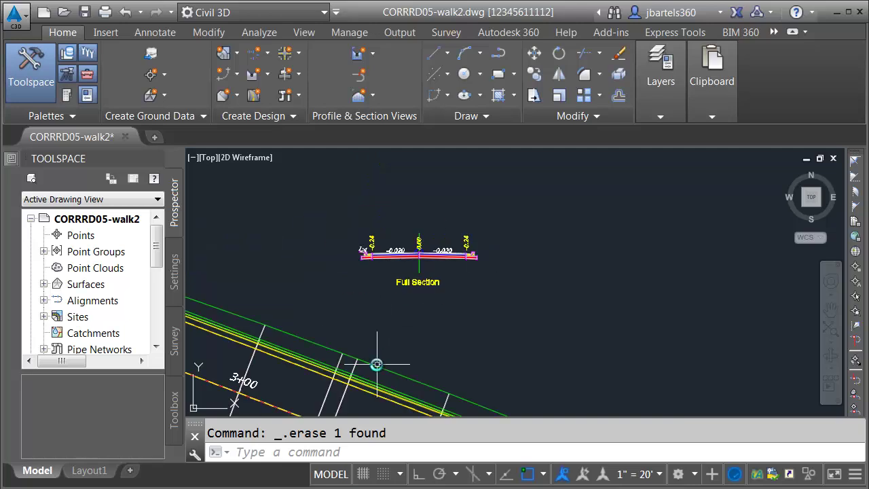
scroll(415, 336, down, 3)
click(421, 336)
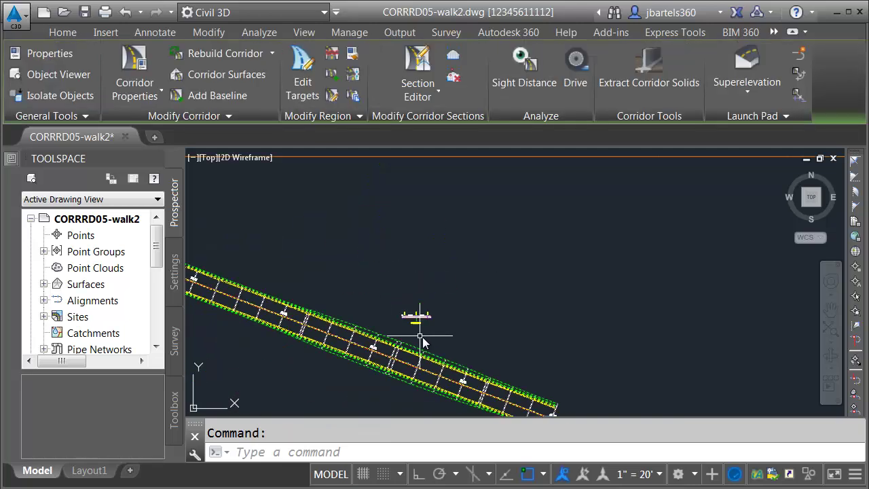
click(229, 54)
scroll(353, 380, up, 2)
scroll(353, 381, up, 2)
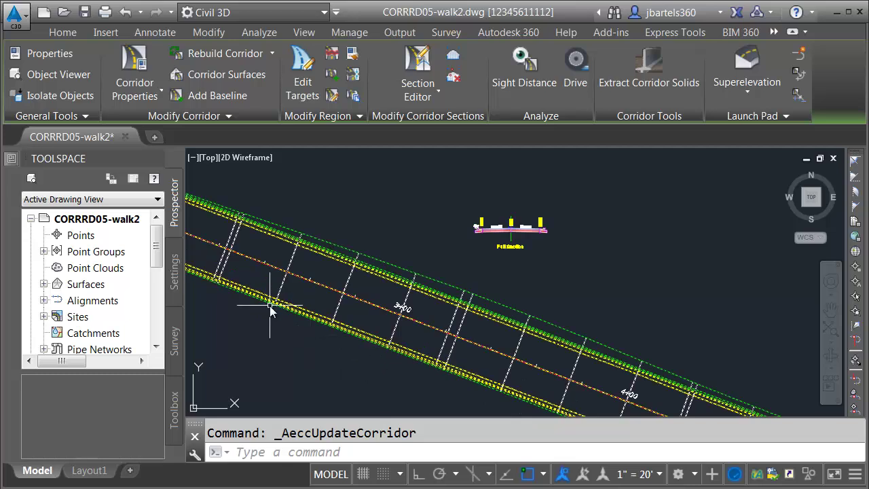
key(Escape)
scroll(412, 338, down, 2)
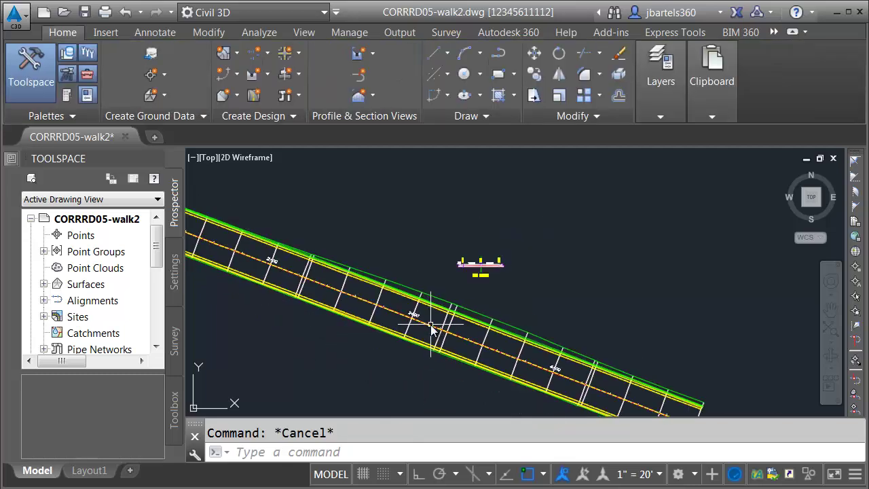
middle_drag(562, 364, 449, 270)
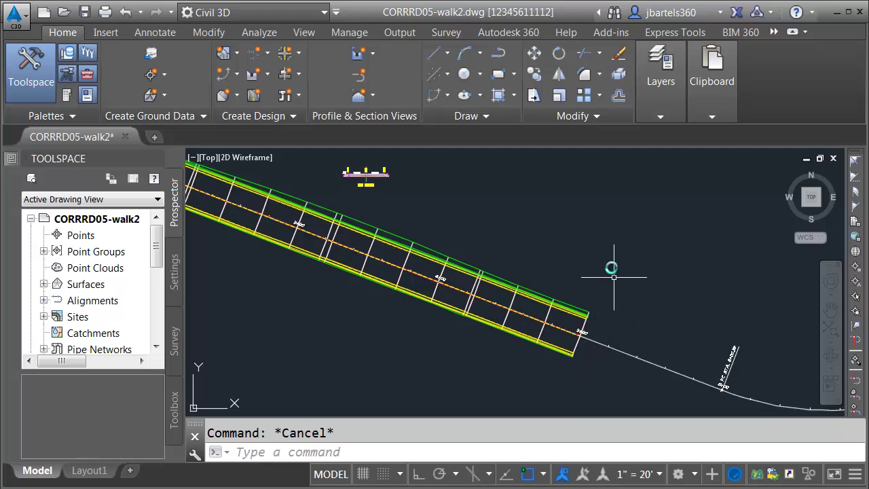
Step: Offset the alignment 21 units to create a parallel line below it
click(619, 95)
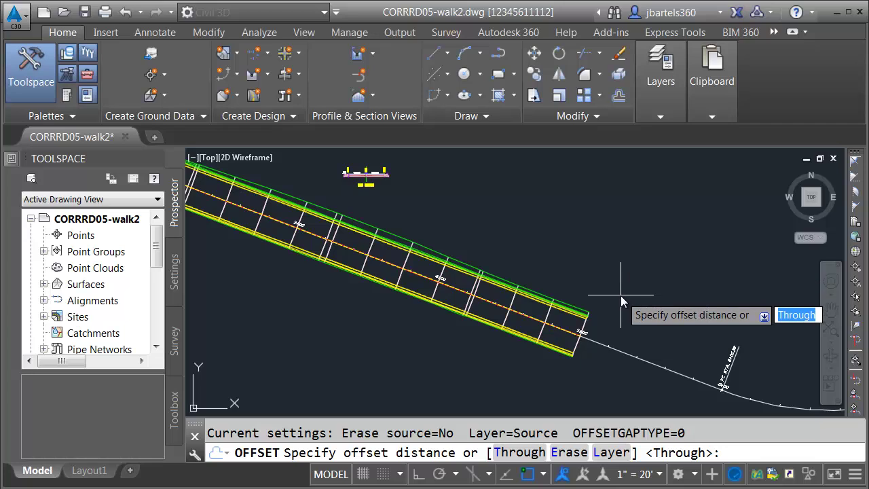
text(21)
key(Return)
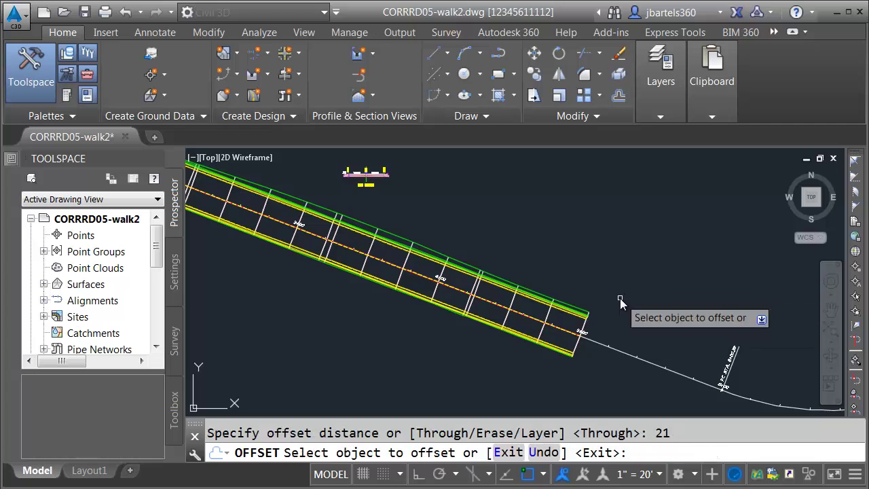
click(598, 339)
click(601, 351)
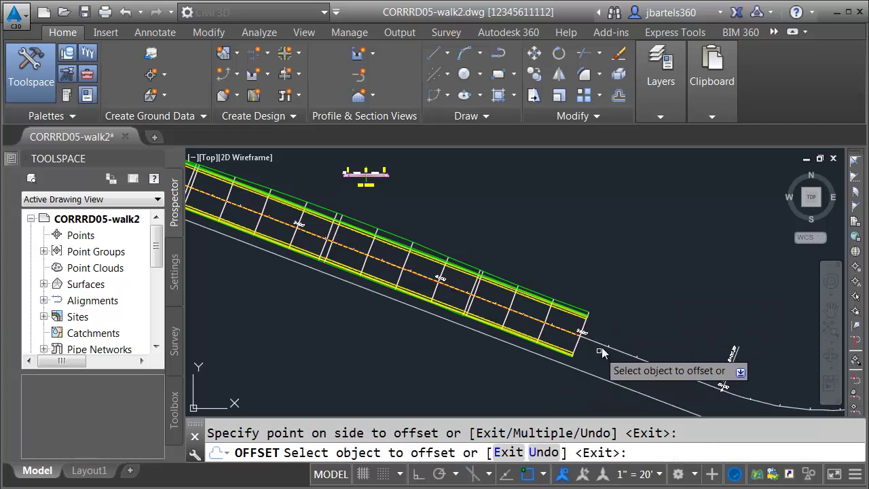
key(Escape)
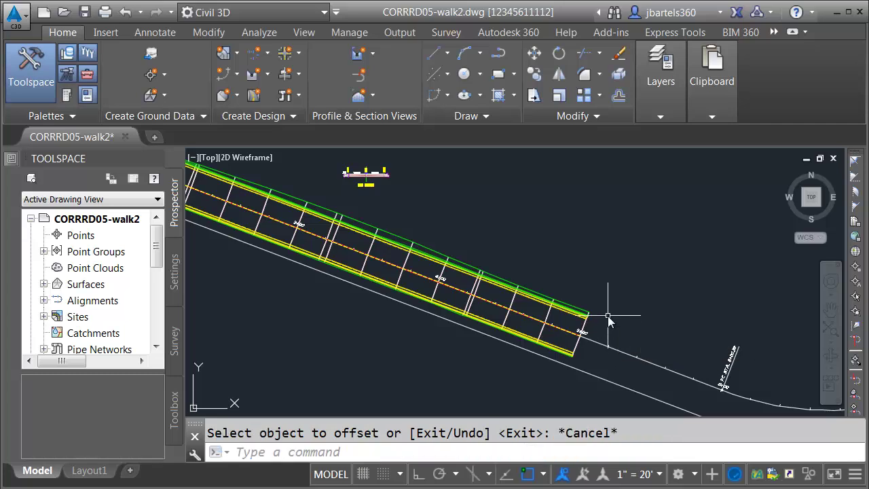
Step: Offset the new lower line a further 4 units
key(Return)
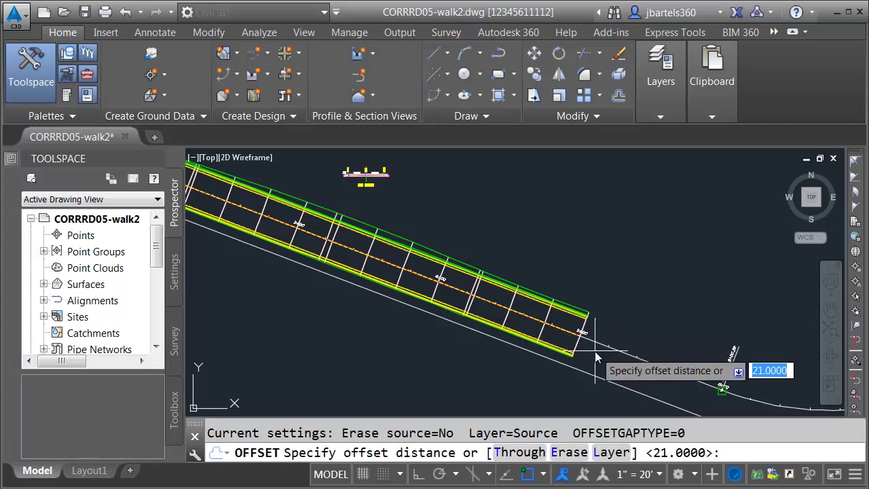
text(4)
key(Return)
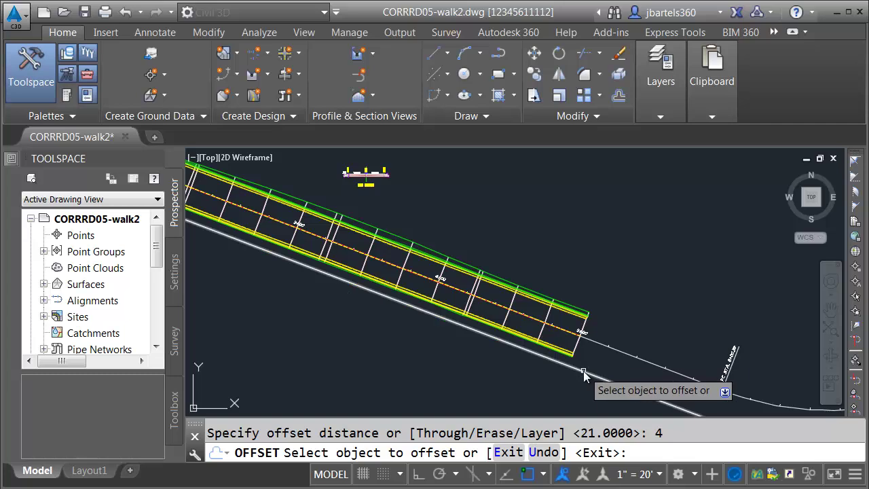
click(576, 368)
key(Escape)
Step: Change the colour of both new offset lines to Magenta
scroll(466, 333, up, 6)
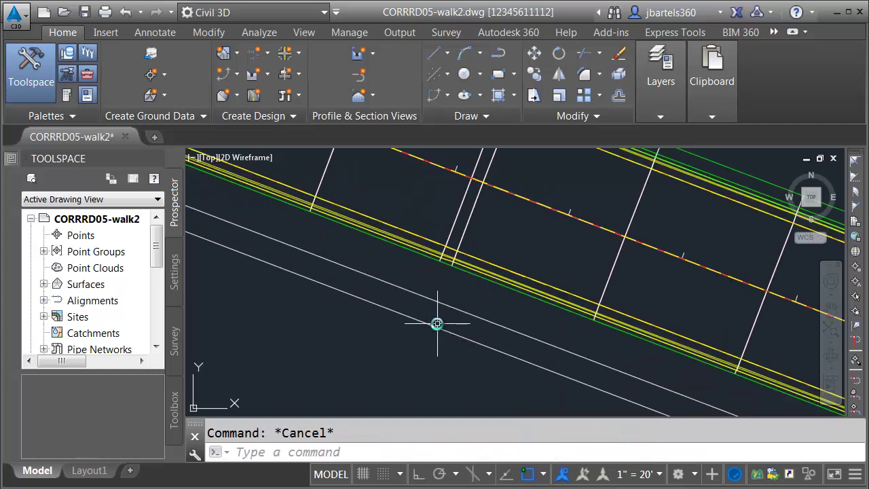
scroll(448, 315, down, 5)
scroll(377, 307, up, 2)
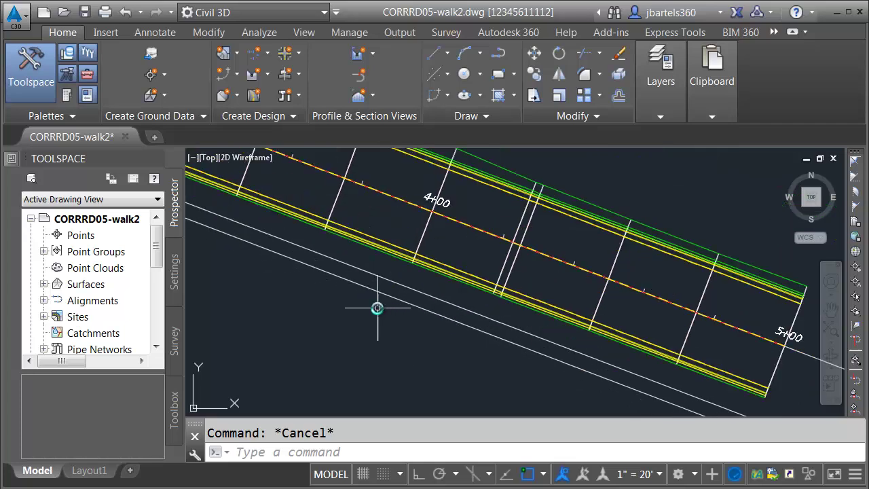
click(385, 270)
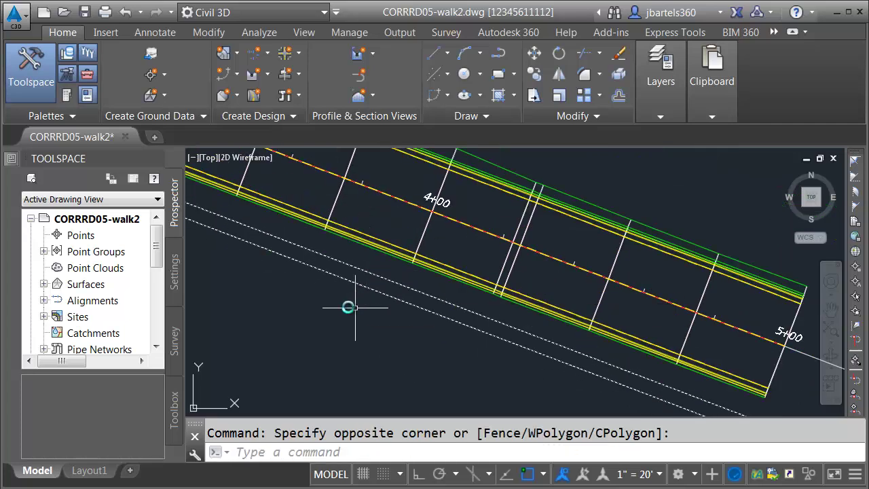
key(ctrl+1)
click(306, 203)
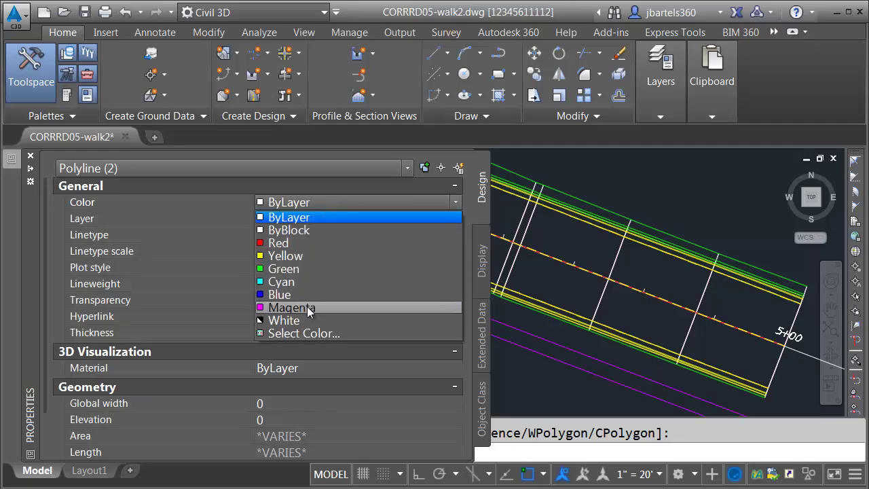
click(306, 306)
key(ctrl+1)
key(Escape)
scroll(511, 293, down, 4)
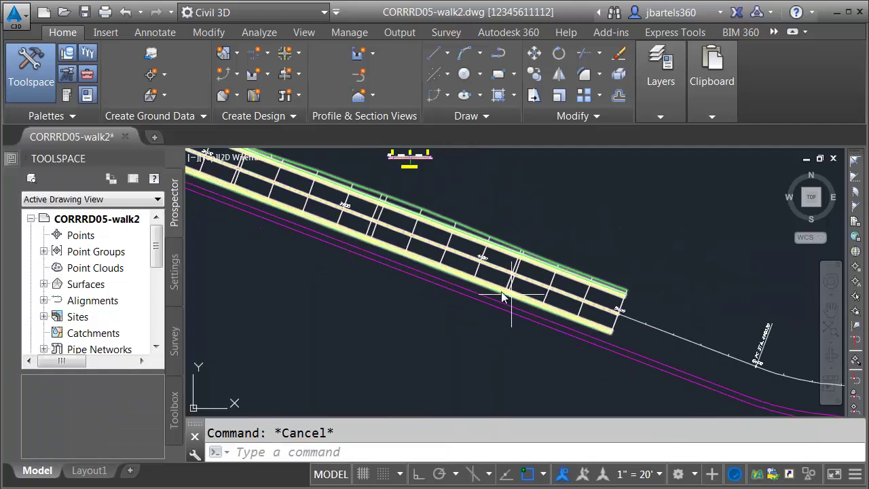
middle_drag(428, 149, 468, 236)
Step: Select the assembly and show the Civil Imperial Subassemblies tool palettes
scroll(468, 236, up, 4)
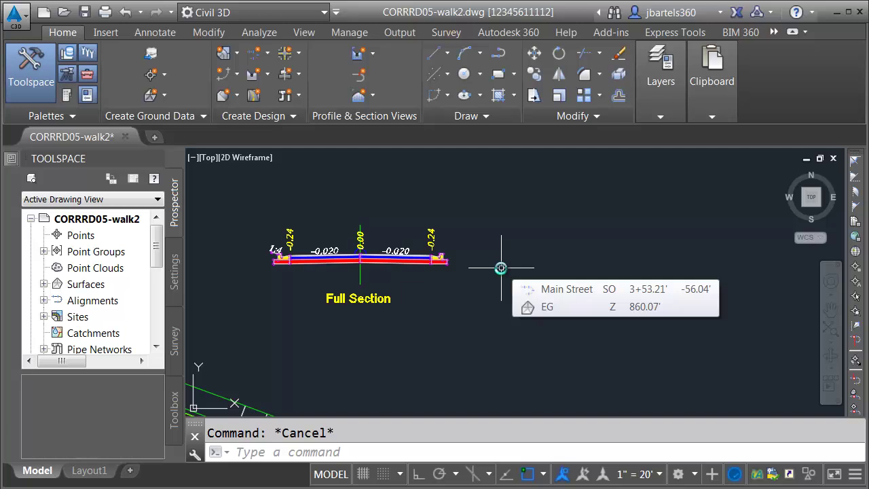
scroll(461, 258, up, 4)
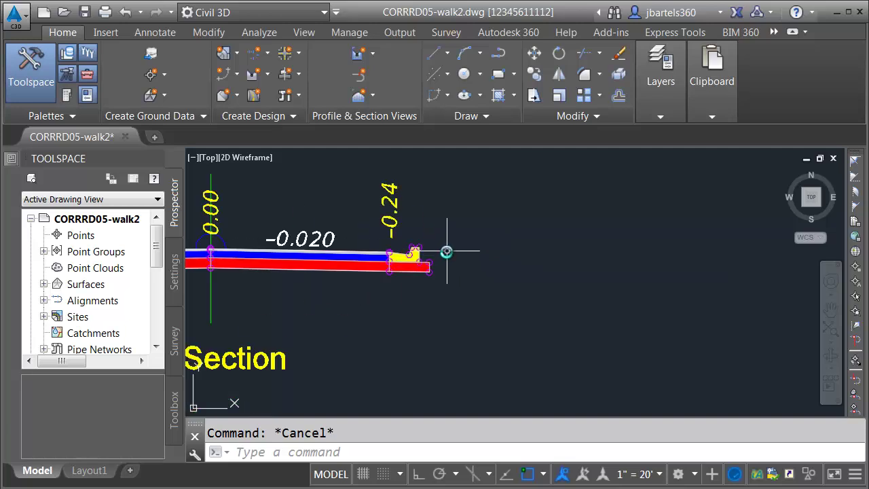
middle_drag(446, 251, 472, 268)
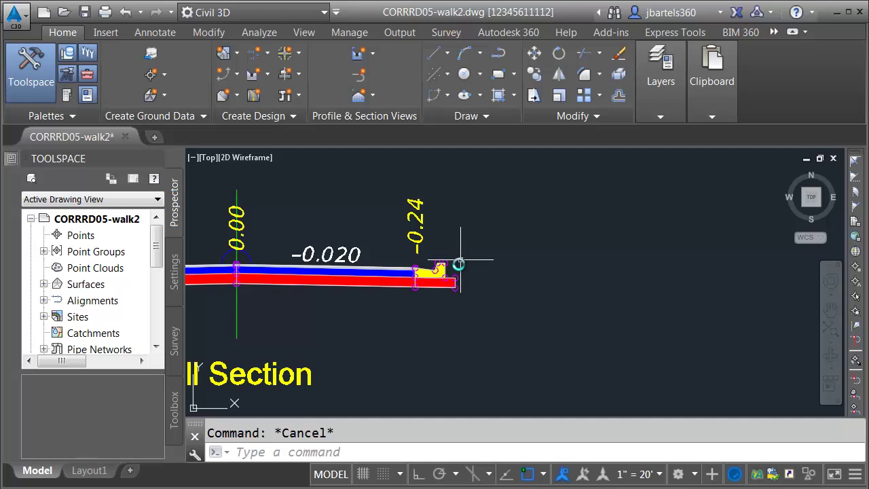
click(256, 315)
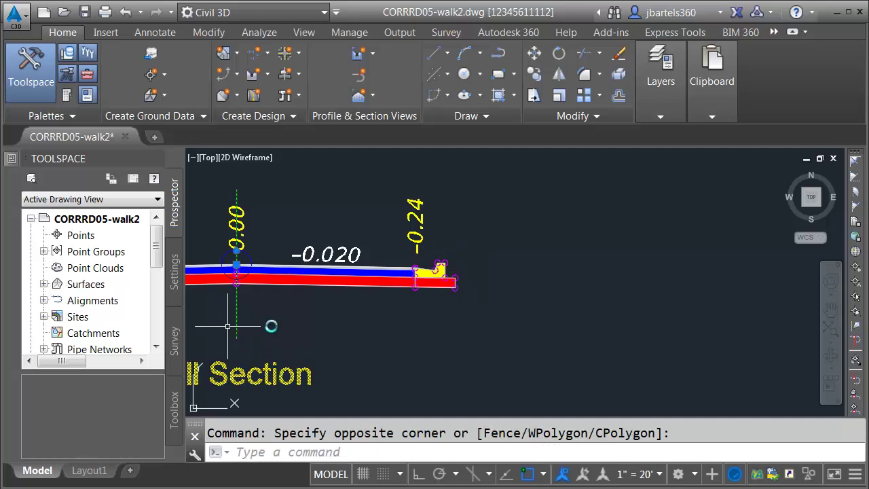
click(271, 326)
click(617, 53)
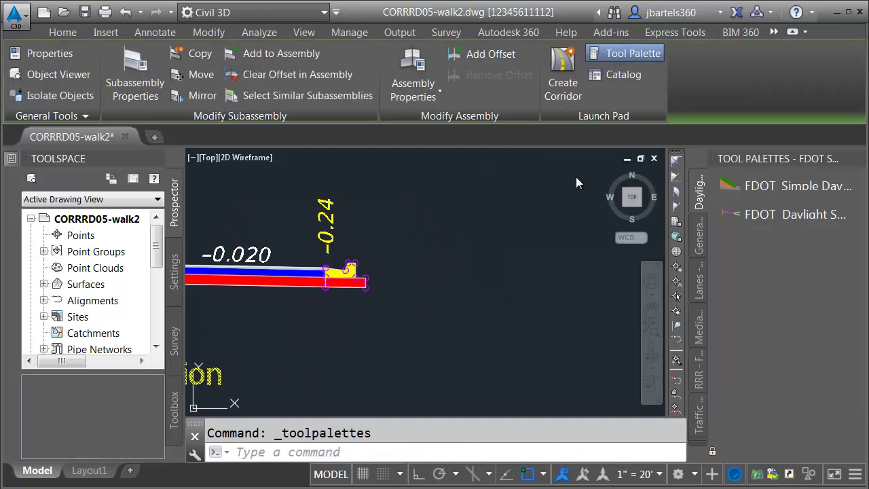
right_click(740, 162)
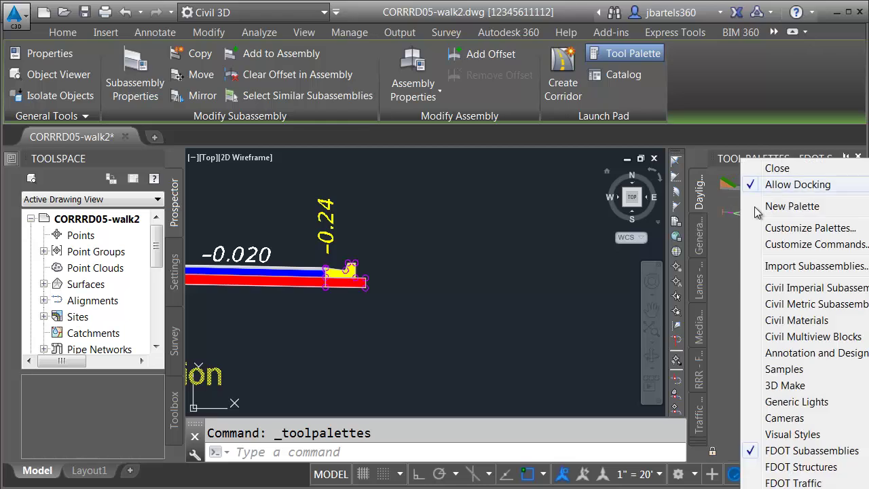
click(776, 288)
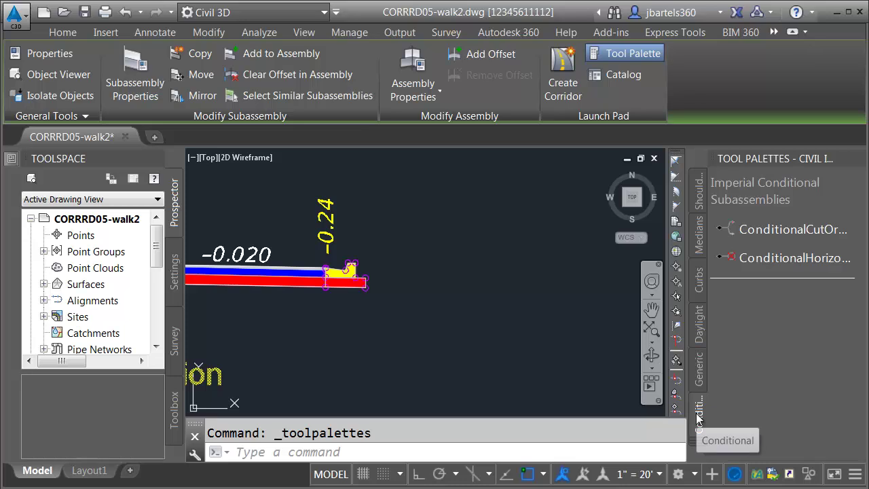
Step: Add a ConditionalHorizontalTarget with type Target Not Found at the assembly's right curb
click(744, 258)
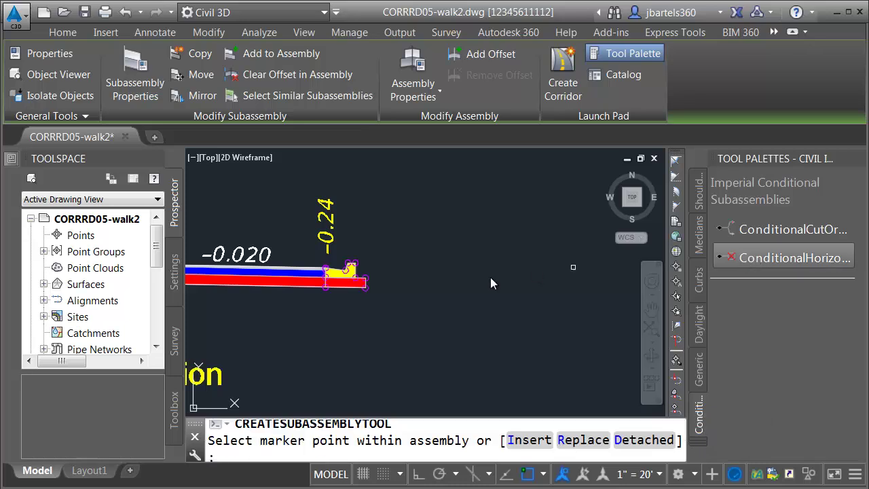
scroll(350, 270, up, 5)
scroll(380, 261, down, 6)
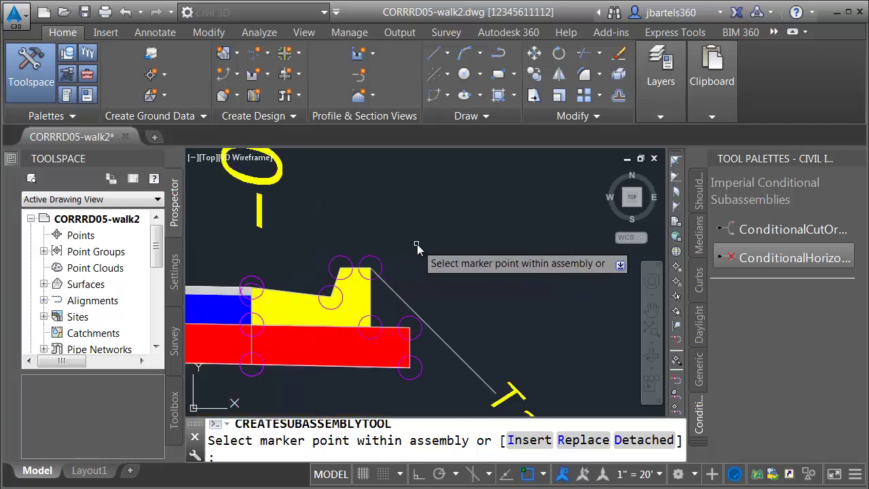
scroll(474, 283, up, 2)
middle_drag(474, 282, 458, 266)
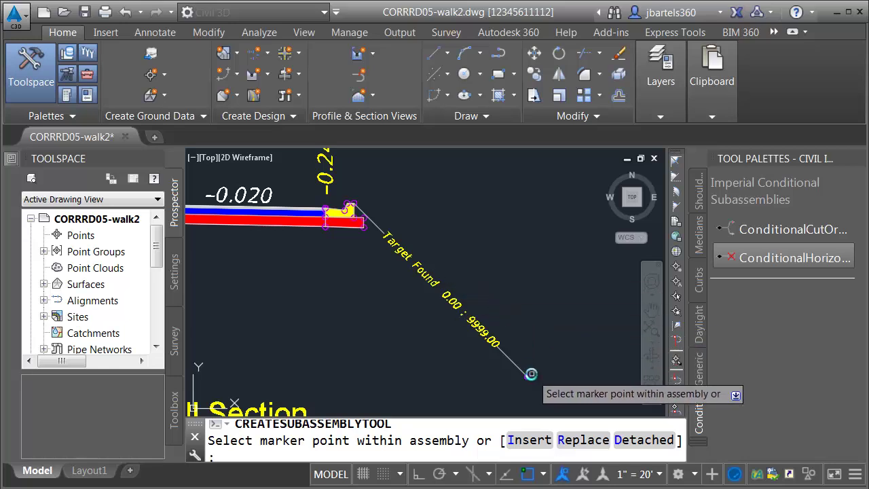
middle_drag(410, 154, 406, 164)
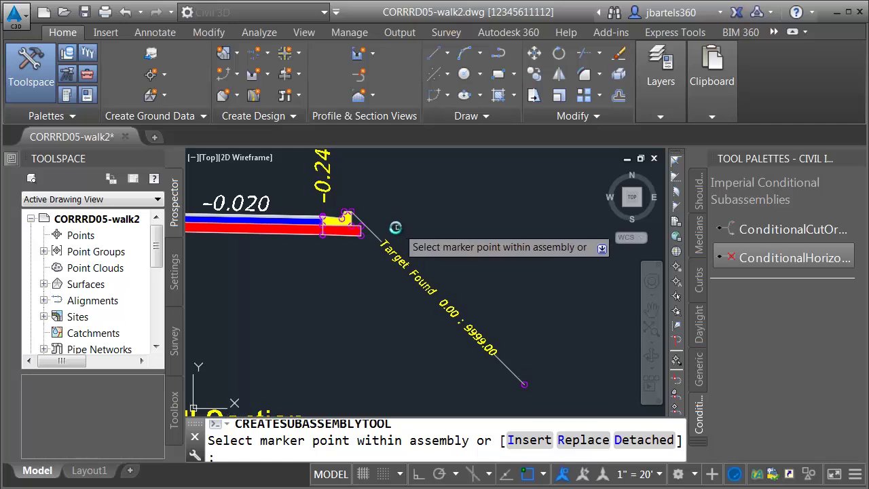
mouse_move(10, 160)
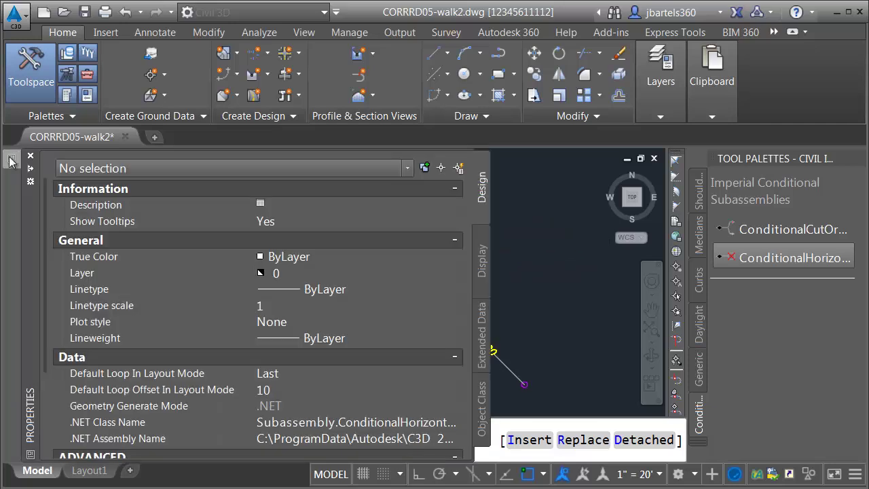
drag(43, 191, 47, 283)
click(335, 418)
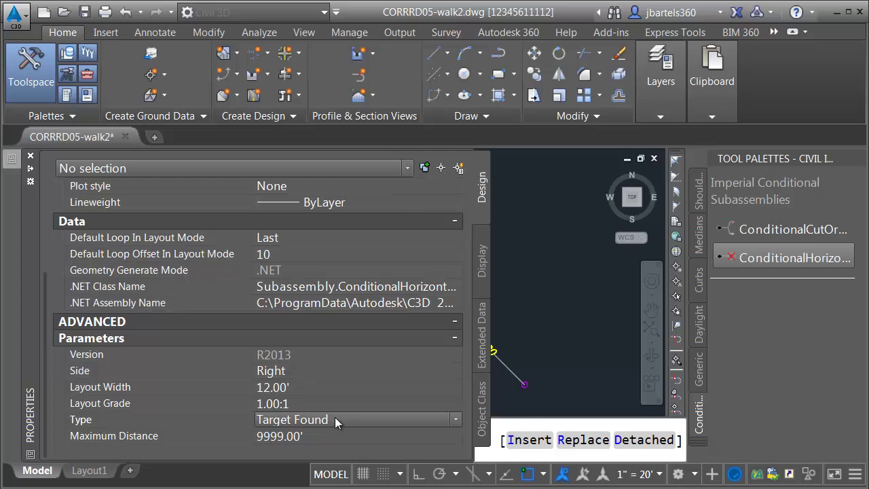
click(337, 435)
scroll(496, 285, up, 5)
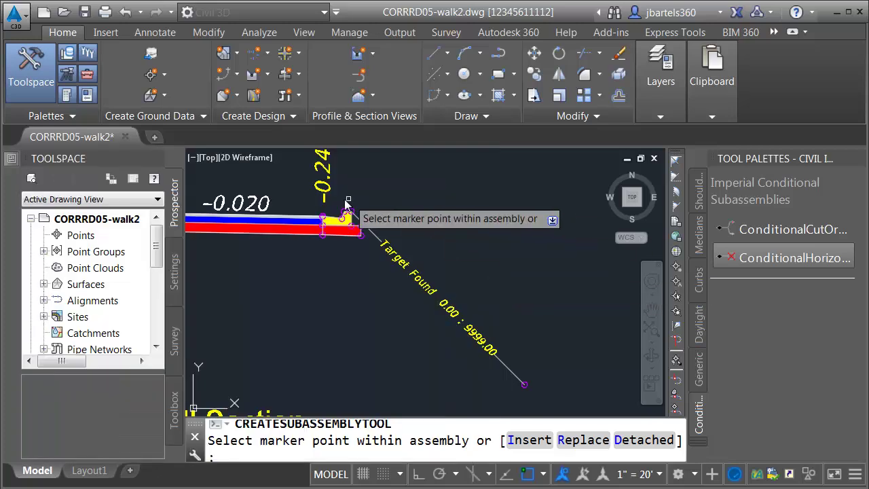
scroll(367, 221, up, 3)
scroll(376, 231, down, 5)
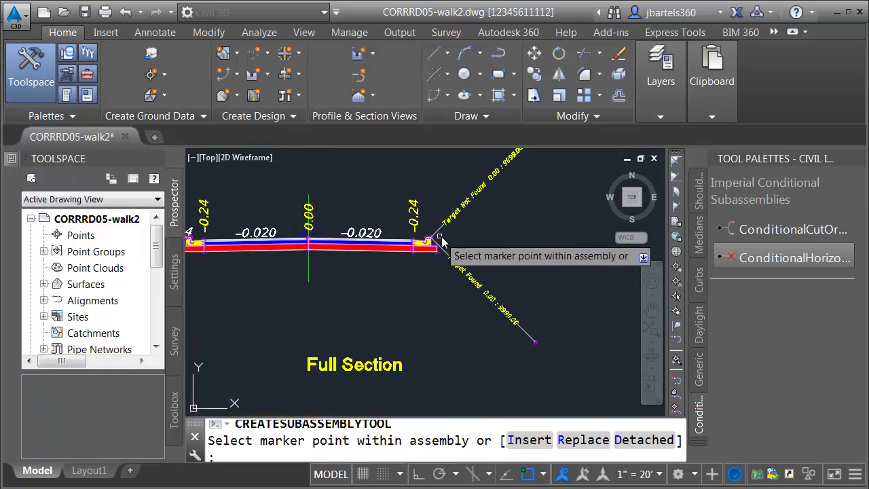
middle_drag(473, 224, 372, 278)
key(Escape)
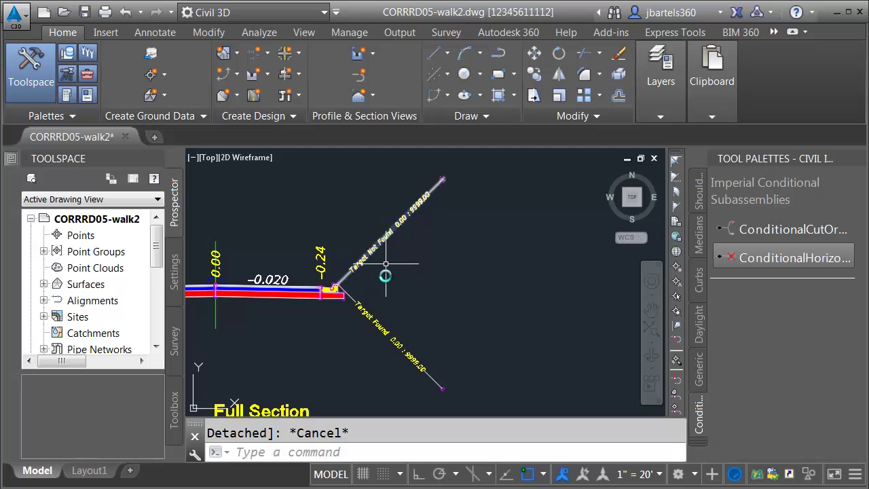
Step: Rename the new conditional target subassembly to 'Not Found'
click(371, 252)
click(388, 278)
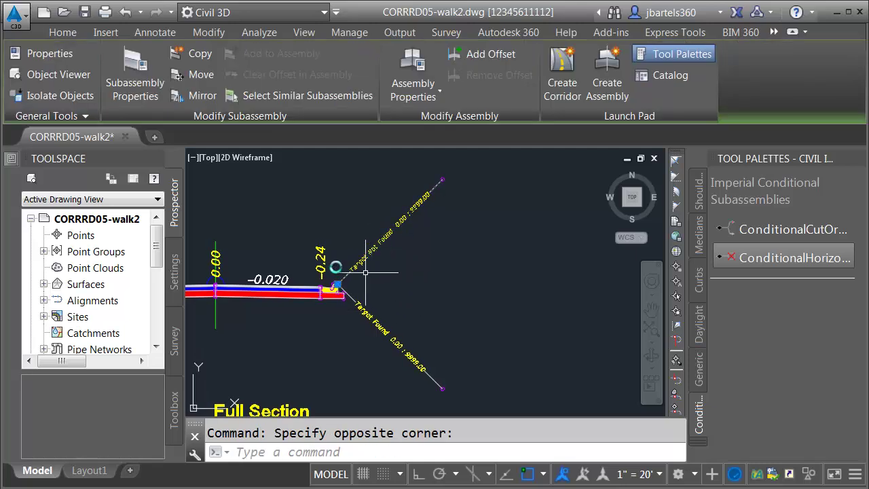
click(12, 161)
click(305, 207)
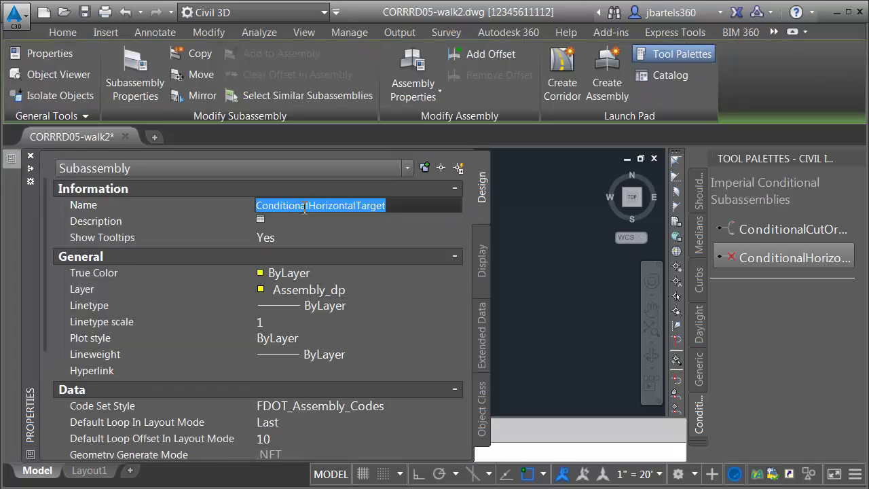
text(Not Found)
key(Return)
key(Escape)
Step: Rename the other conditional target subassembly to 'found'
click(373, 324)
click(324, 275)
mouse_move(9, 163)
click(301, 207)
text(found)
key(Return)
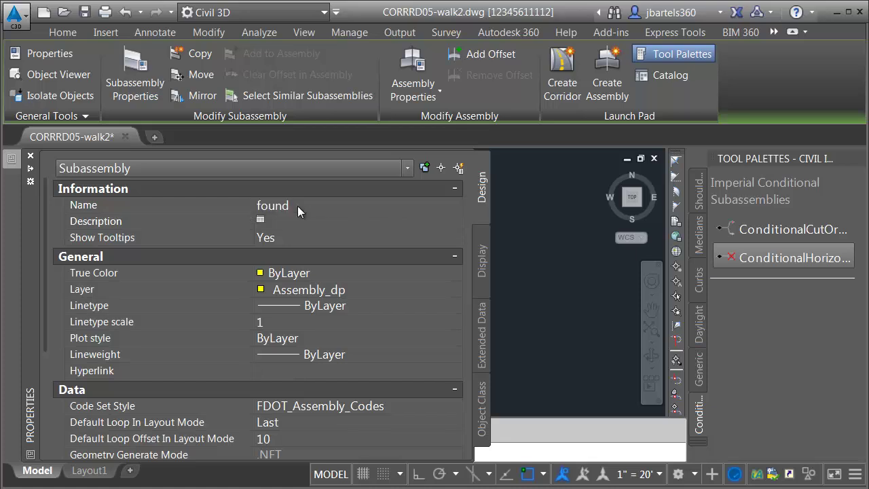
key(Escape)
middle_drag(479, 319, 448, 238)
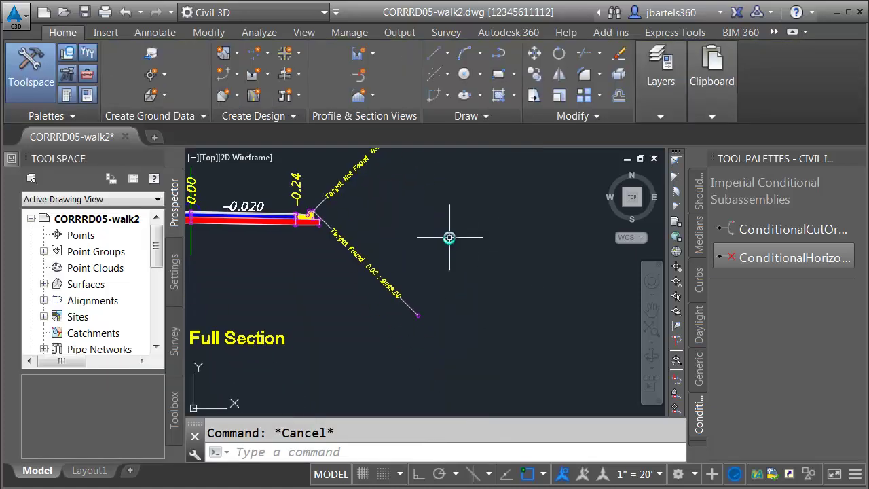
scroll(430, 302, up, 2)
scroll(444, 326, up, 2)
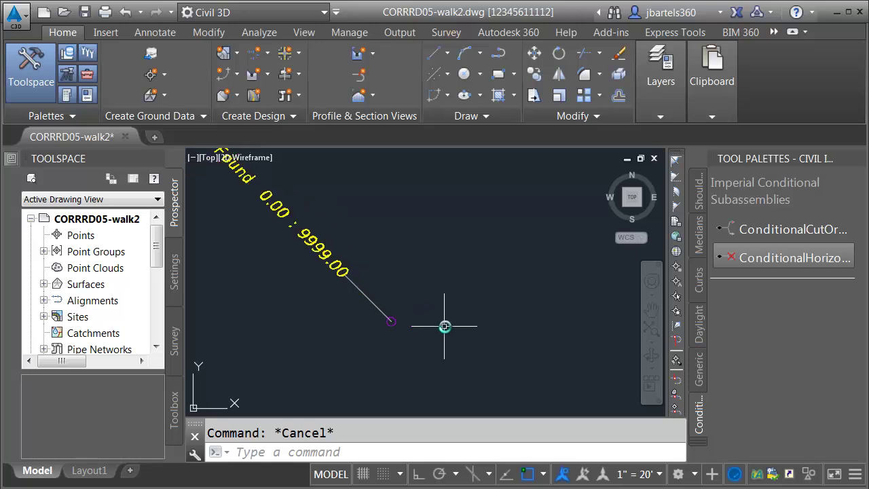
Step: Switch the tool palettes to the FDOT Subassemblies group's Urban - FDOT palette
right_click(725, 159)
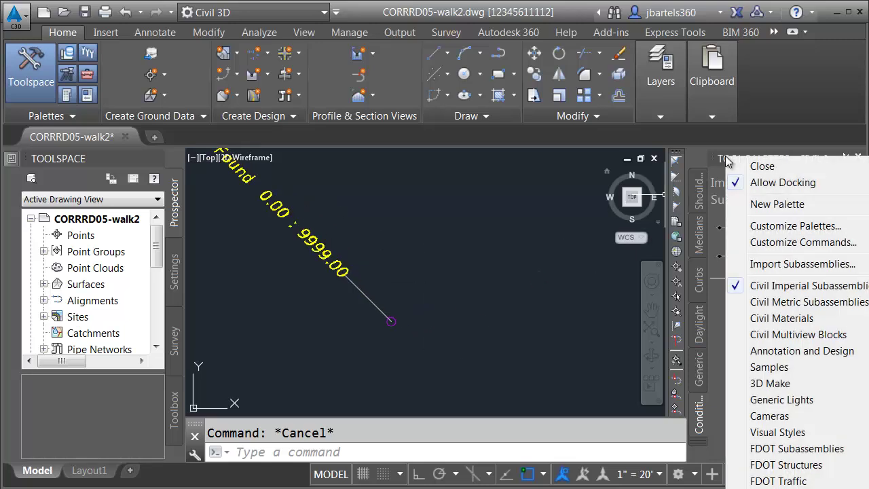
click(755, 449)
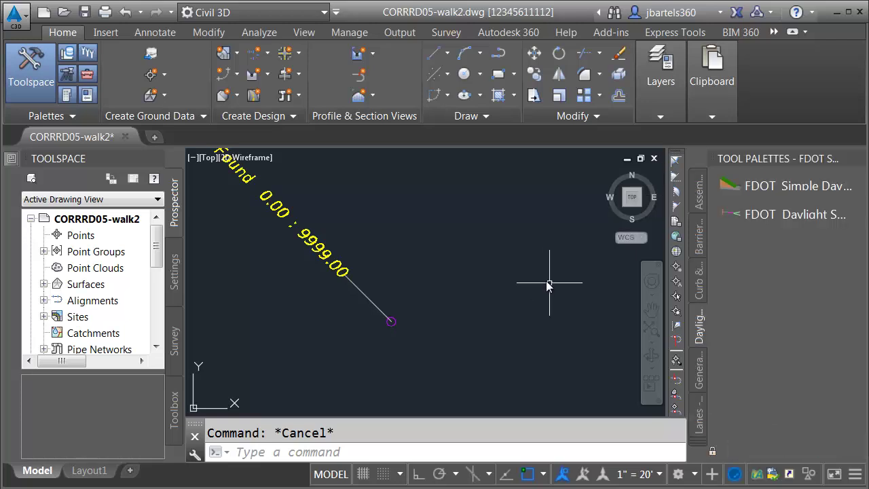
click(698, 446)
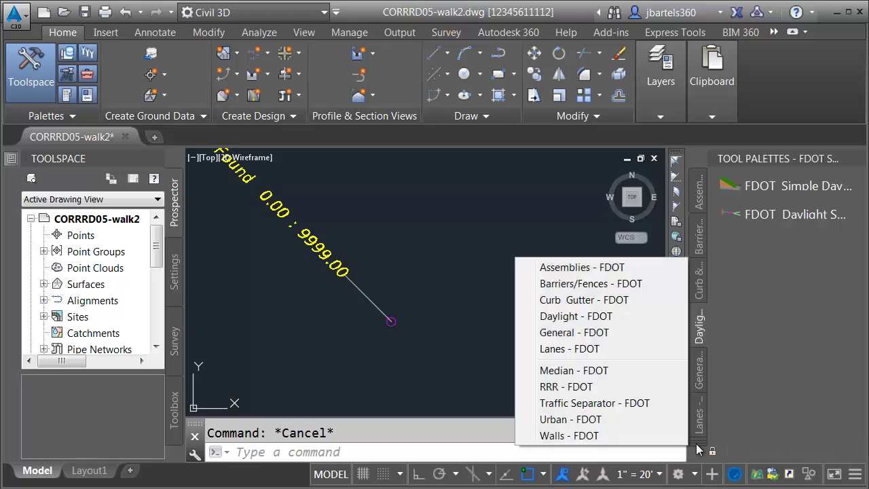
click(557, 419)
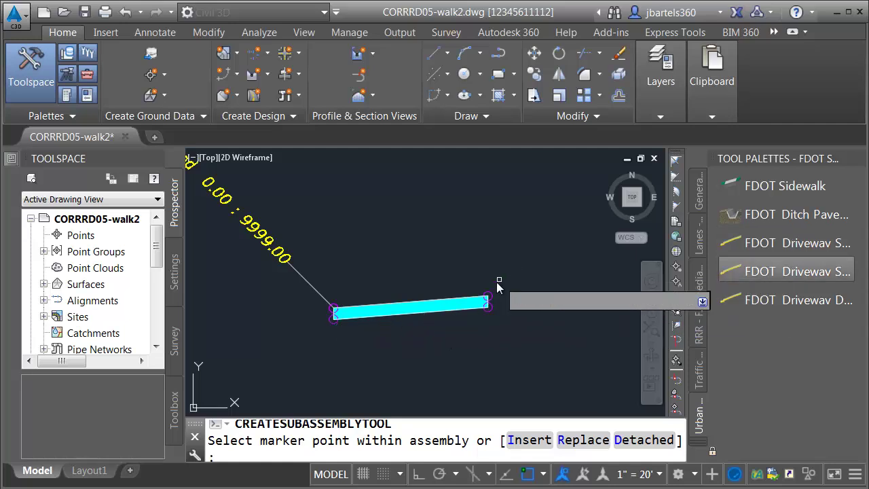
Step: Chain FDOT driveway slabs end to end onto the Target Found branch
click(491, 296)
middle_drag(566, 341, 475, 310)
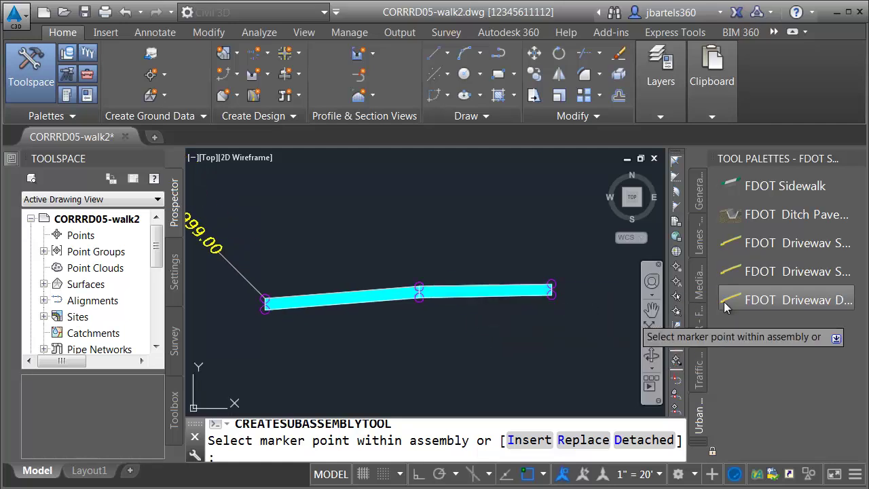
scroll(570, 272, up, 2)
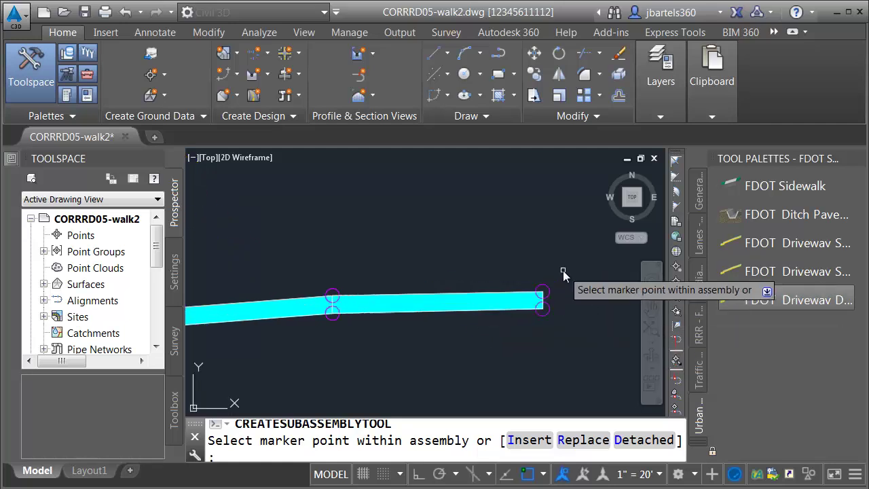
click(537, 296)
scroll(552, 272, down, 2)
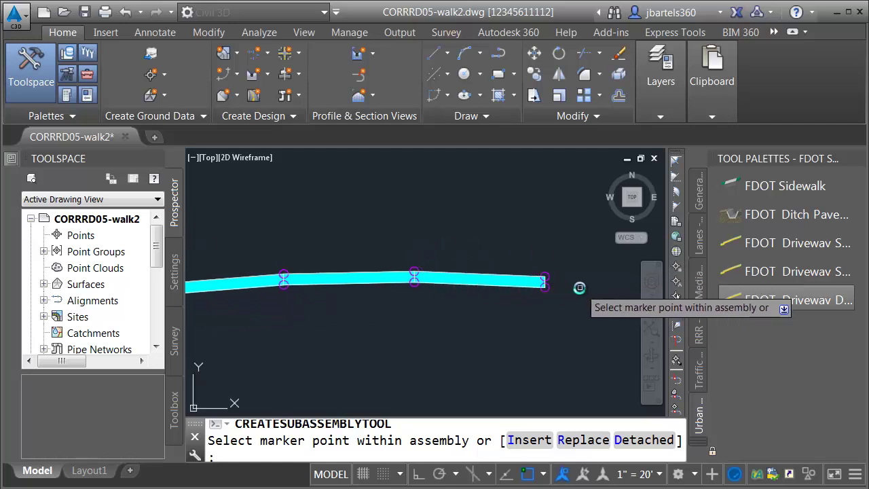
key(Escape)
middle_drag(430, 321, 558, 331)
click(394, 298)
click(337, 310)
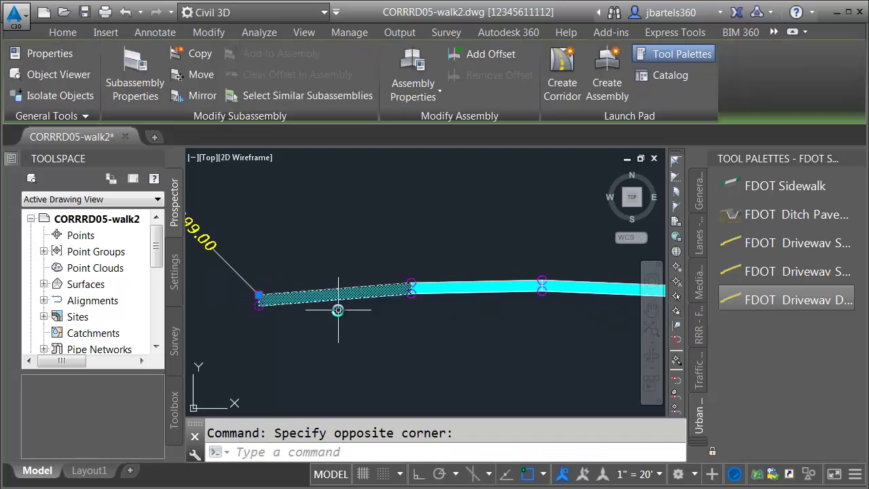
key(ctrl+1)
drag(44, 191, 45, 333)
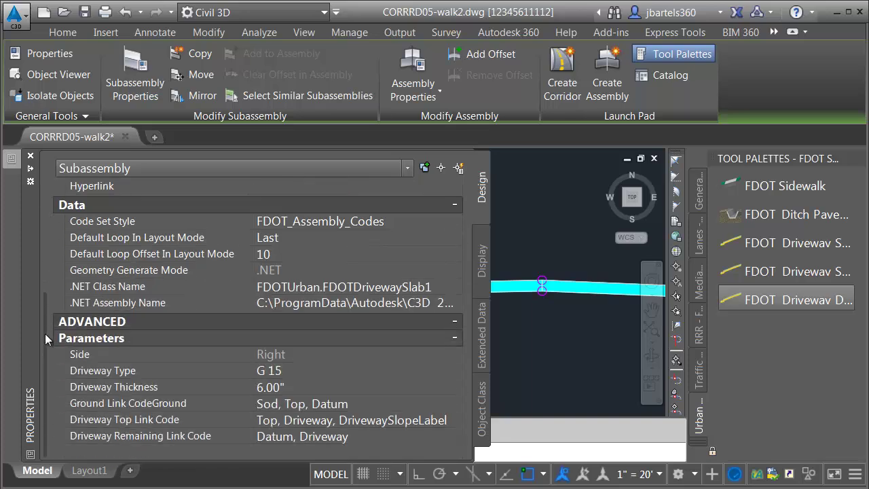
click(291, 368)
click(294, 367)
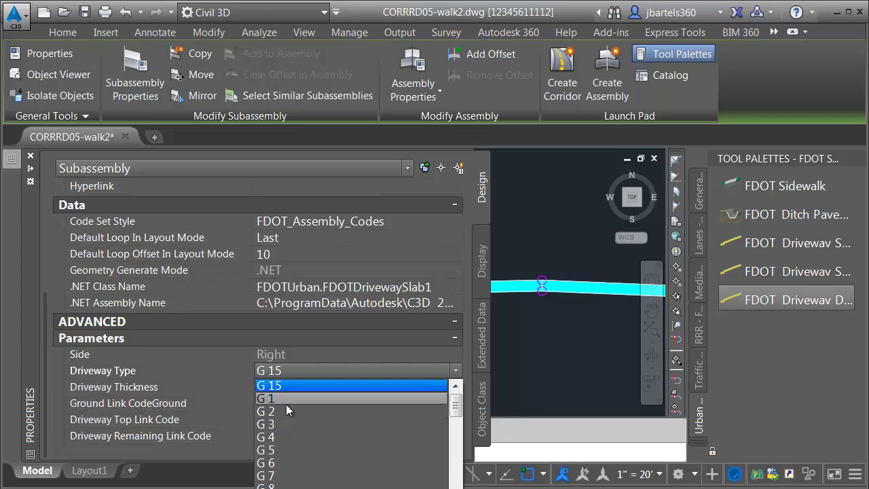
click(293, 385)
key(Escape)
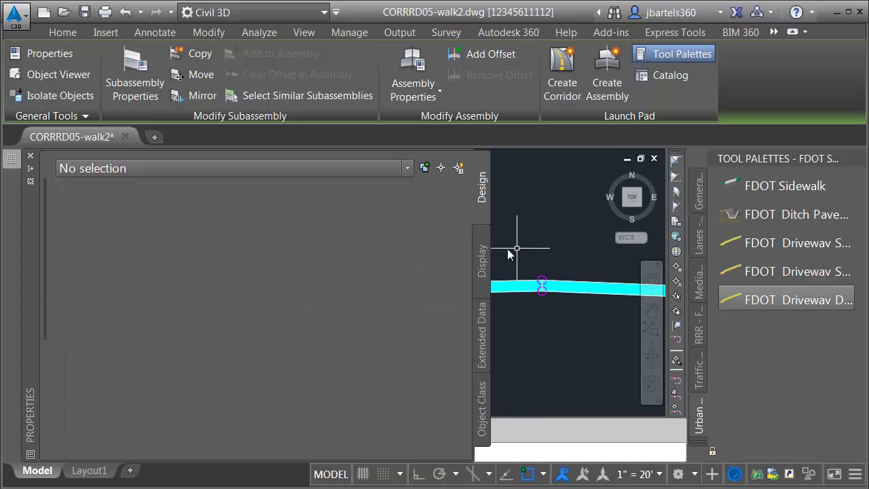
middle_drag(316, 270, 496, 266)
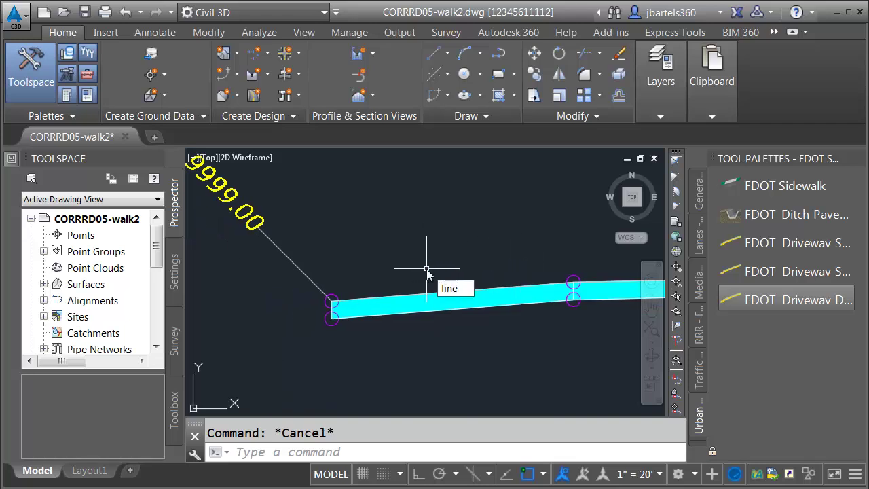
Step: Draw a horizontal reference line from the slab's upper grip past its left end
key(Return)
click(573, 284)
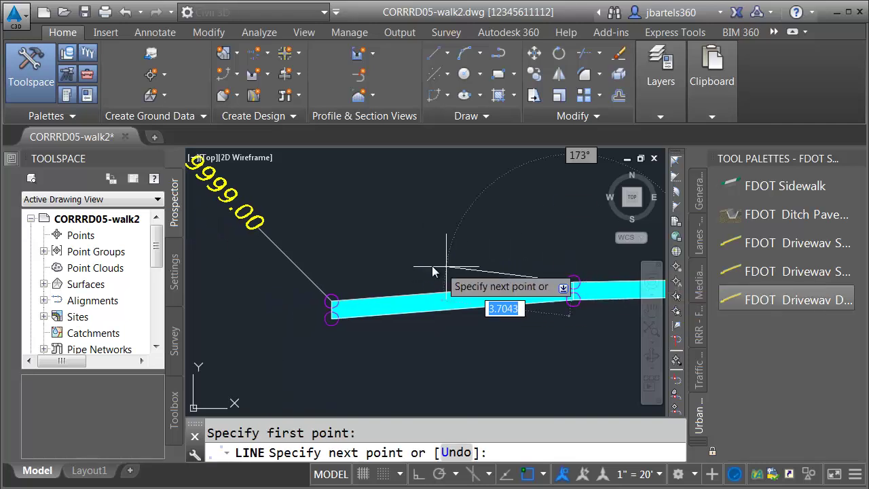
key(F8)
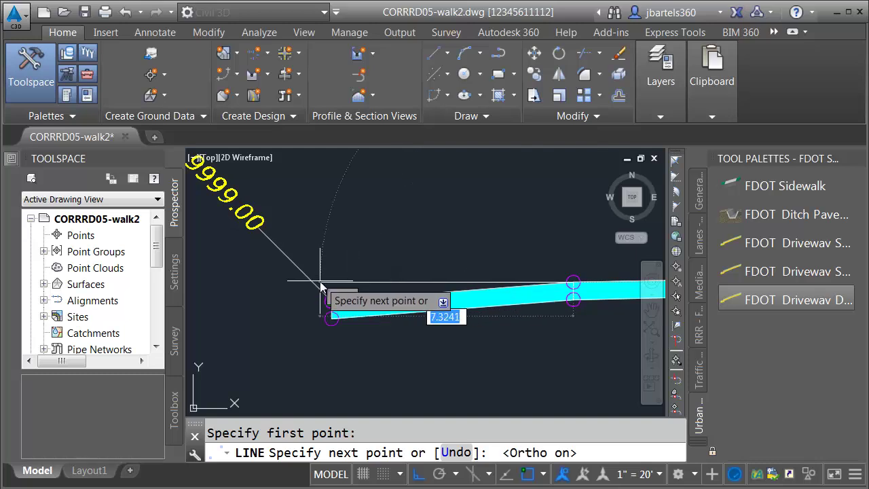
click(267, 287)
key(Escape)
Step: Measure the perpendicular distance from the slab's upper-left corner to that line, about 0.553
scroll(339, 298, up, 2)
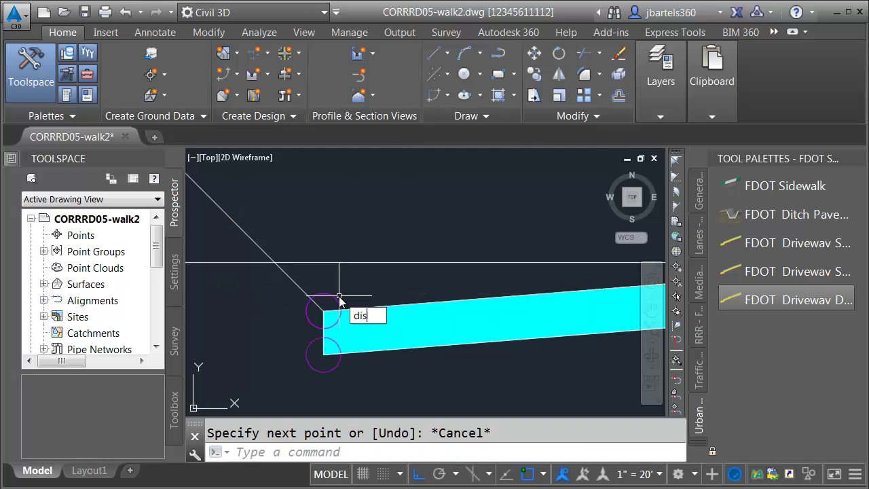
text(dis)
key(Return)
shift+right_click(344, 297)
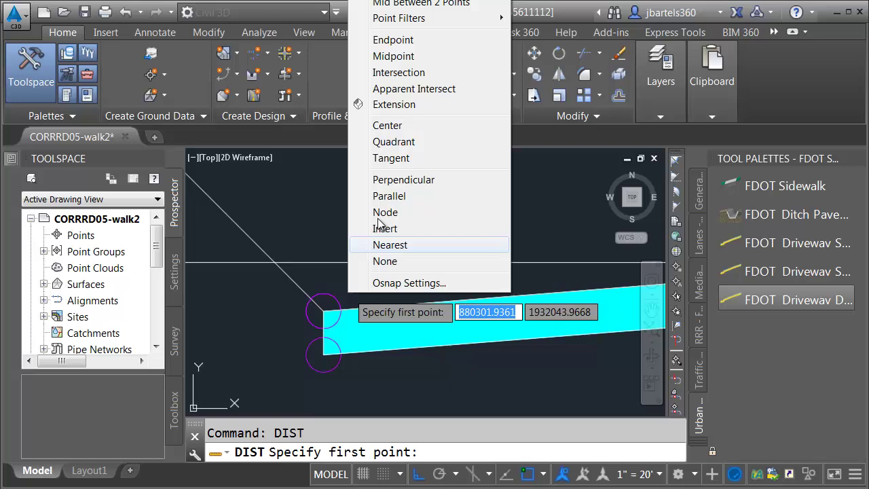
click(386, 42)
click(323, 310)
shift+right_click(333, 299)
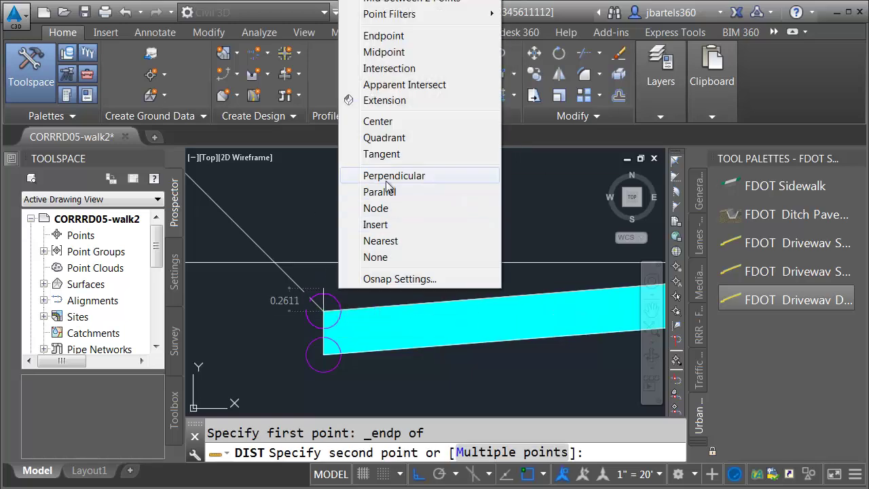
click(387, 178)
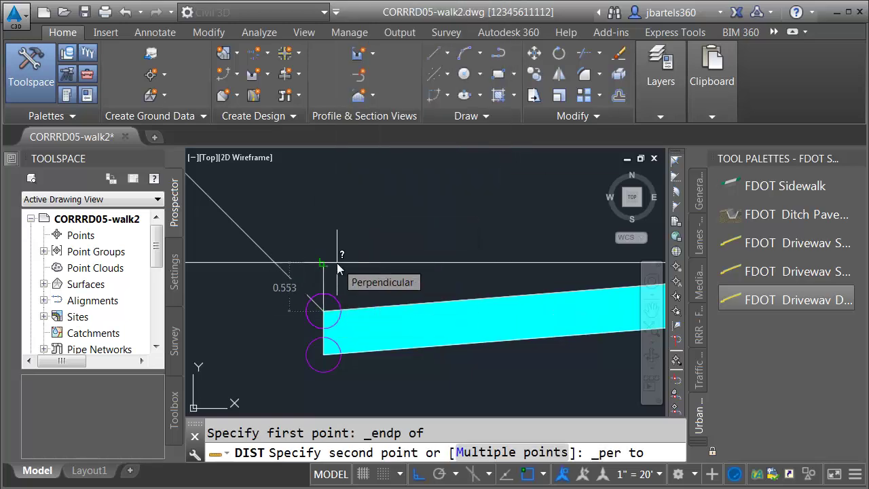
click(337, 263)
key(Escape)
Step: Erase the horizontal reference line and bring the upper Target Not Found line into view
scroll(361, 278, down, 4)
scroll(366, 281, up, 2)
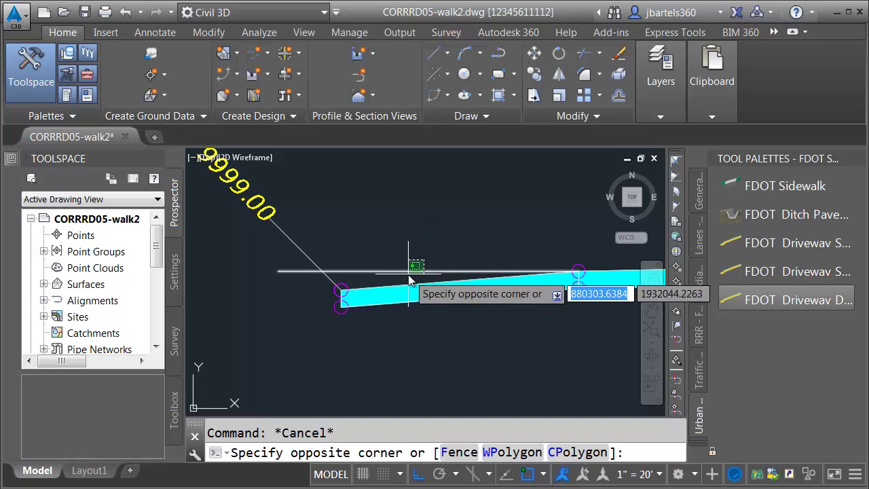
click(407, 237)
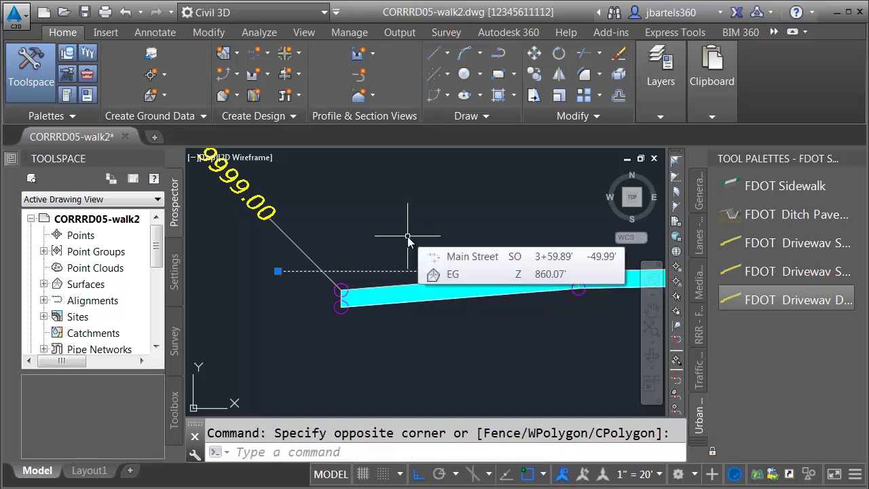
key(Delete)
key(Escape)
scroll(408, 241, down, 5)
mouse_move(402, 246)
middle_down()
mouse_move(355, 252)
mouse_move(328, 317)
middle_up()
mouse_move(345, 201)
middle_down()
mouse_move(342, 242)
mouse_move(330, 248)
mouse_move(369, 262)
middle_up()
scroll(336, 234, up, 4)
scroll(319, 233, up, 2)
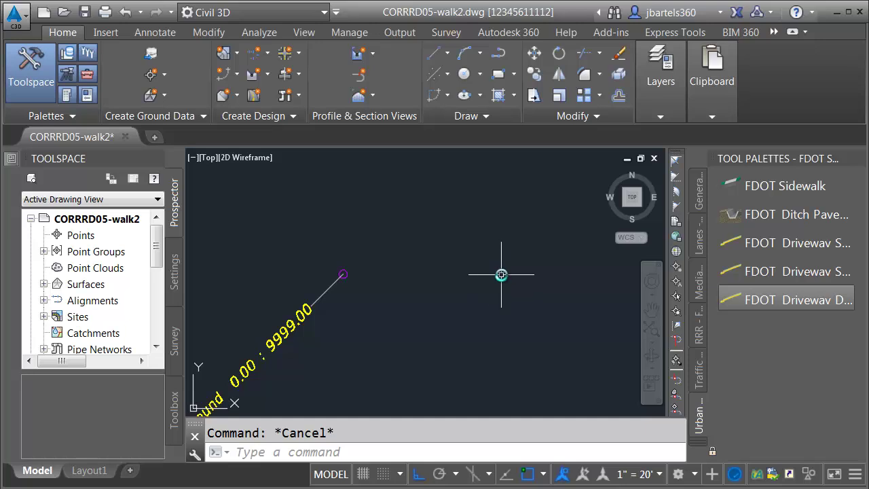
Step: Attach an FDOT Driveway Slab at the upper Target Not Found branch's end marker
click(780, 242)
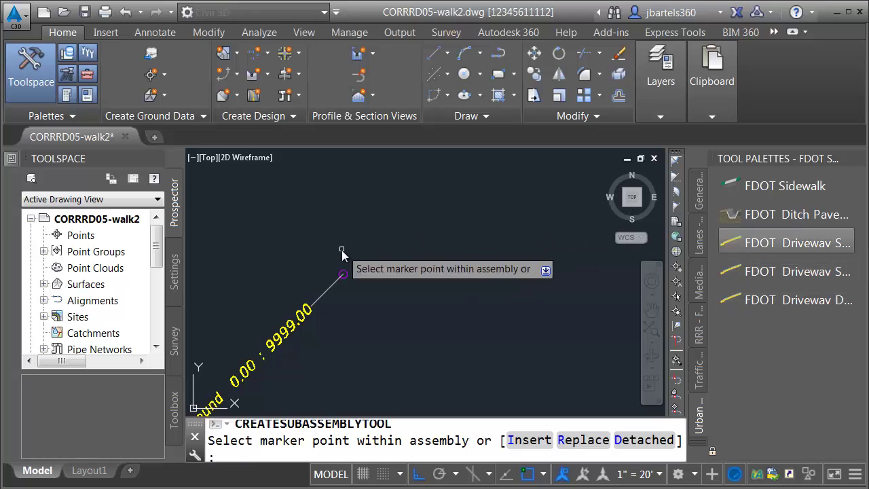
click(344, 272)
key(Escape)
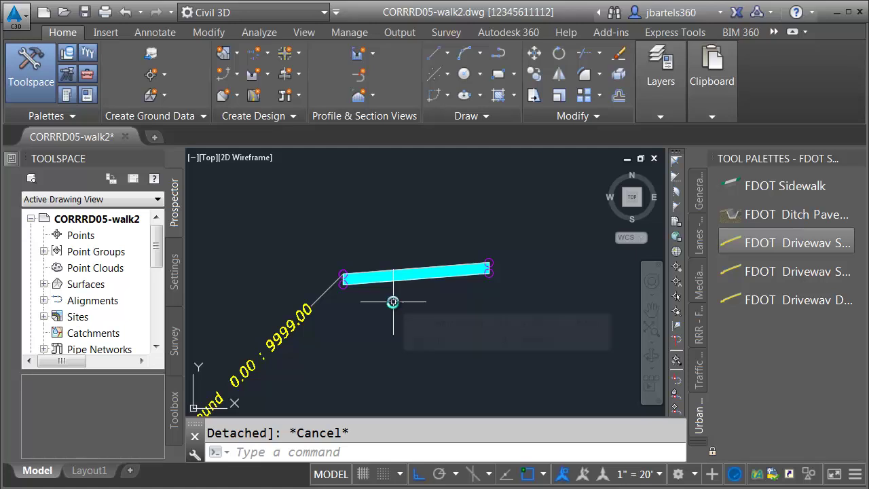
Step: Start placing an FDOT Sidewalk subassembly on the driveway slab's end
mouse_move(394, 299)
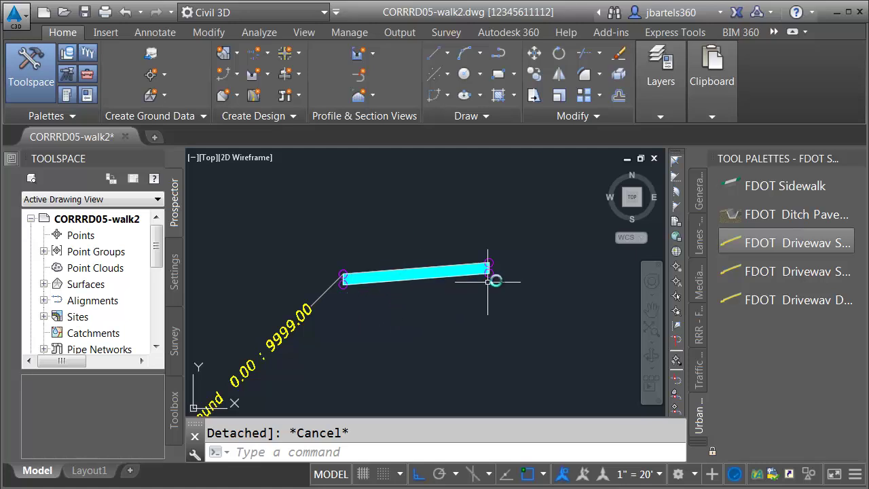
click(784, 186)
scroll(482, 262, up, 2)
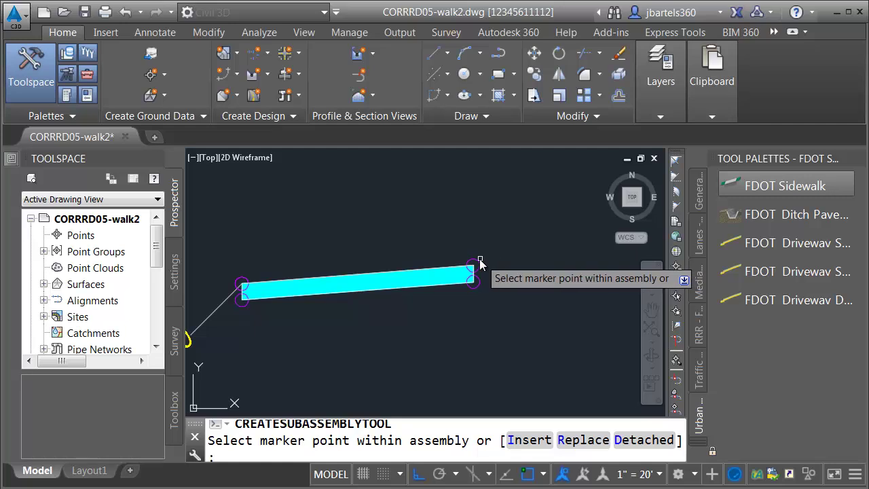
Step: Finish placing the 0.020 sidewalk piece on the driveway slab
key(Escape)
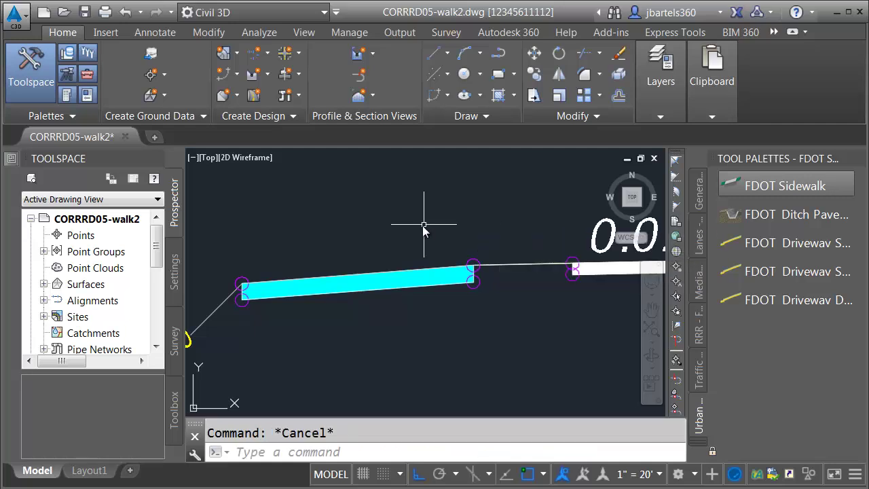
scroll(475, 272, down, 3)
scroll(512, 307, down, 3)
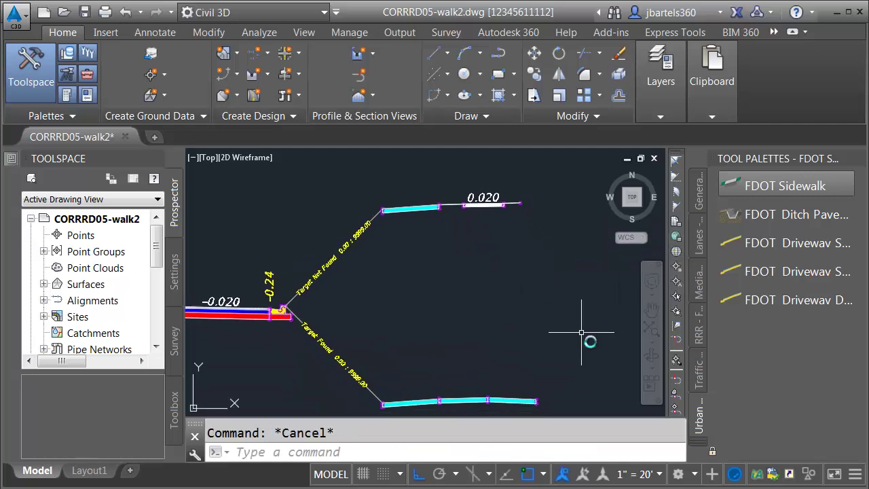
Step: Attach FDOT Simple Daylight 1:4 slopes from the Daylight - FDOT palette to both branch ends
click(695, 435)
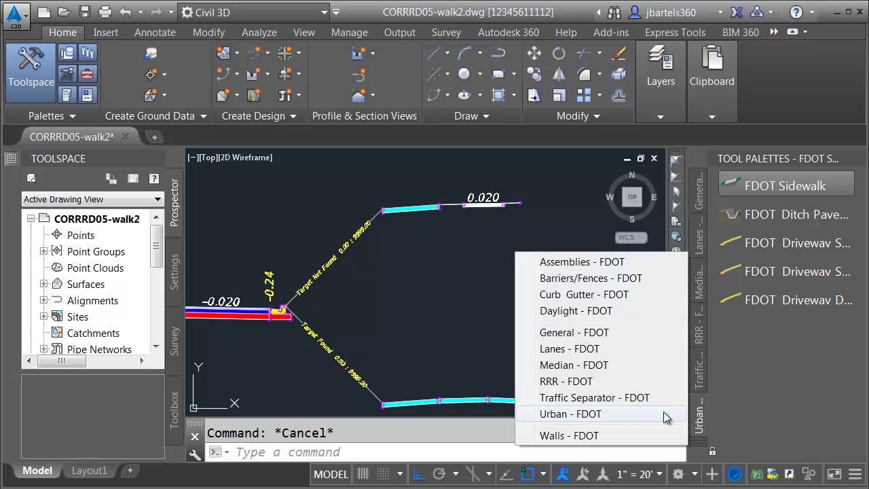
click(562, 310)
click(740, 190)
scroll(528, 193, up, 5)
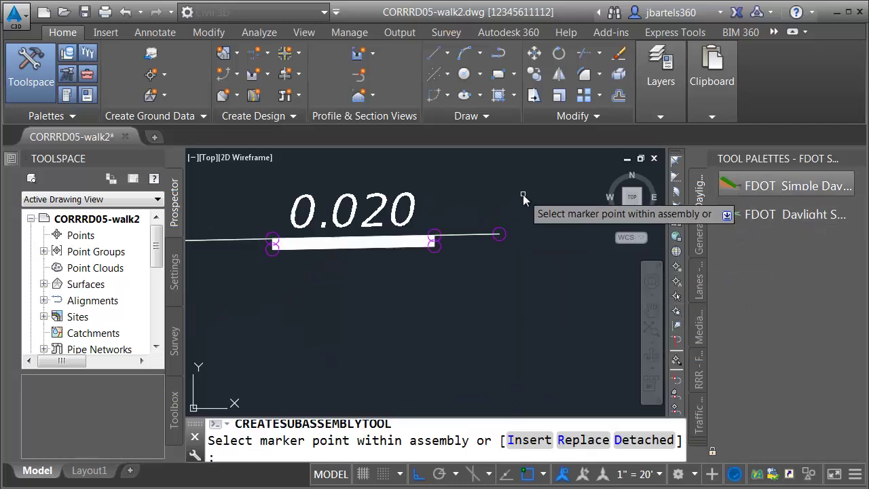
scroll(506, 232, down, 4)
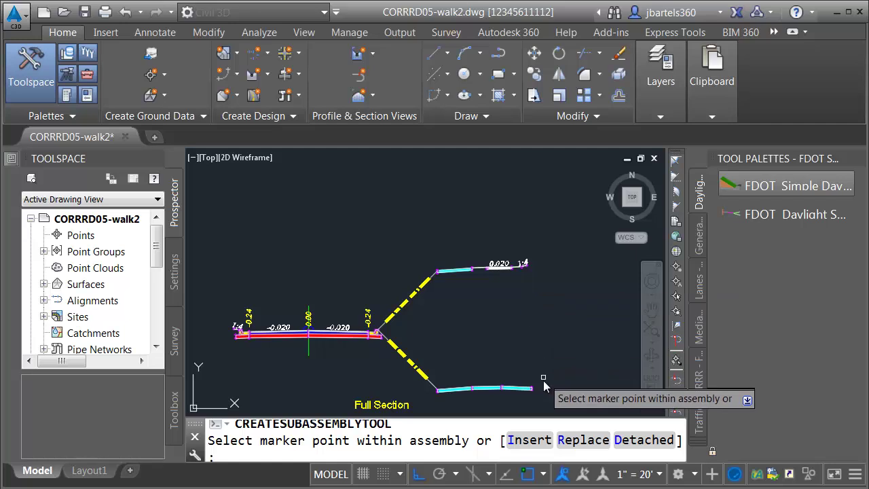
scroll(516, 383, up, 4)
scroll(516, 384, down, 5)
key(Escape)
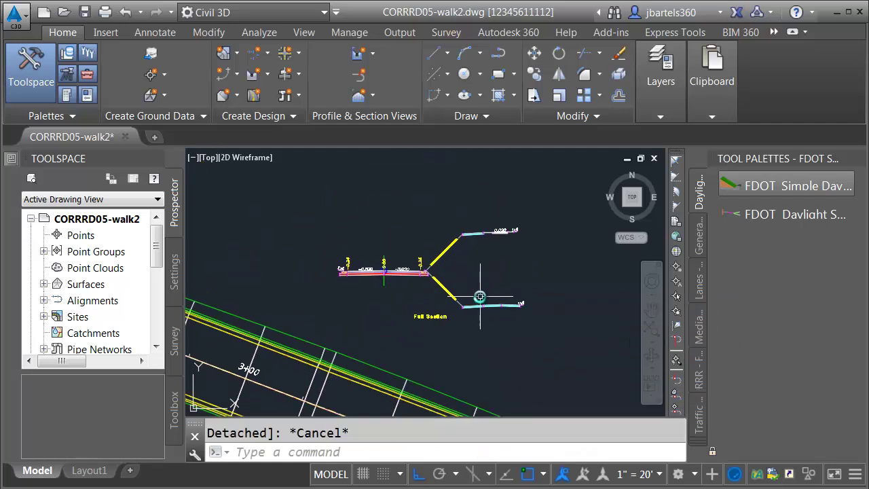
scroll(482, 282, down, 4)
scroll(248, 270, up, 4)
scroll(237, 264, up, 3)
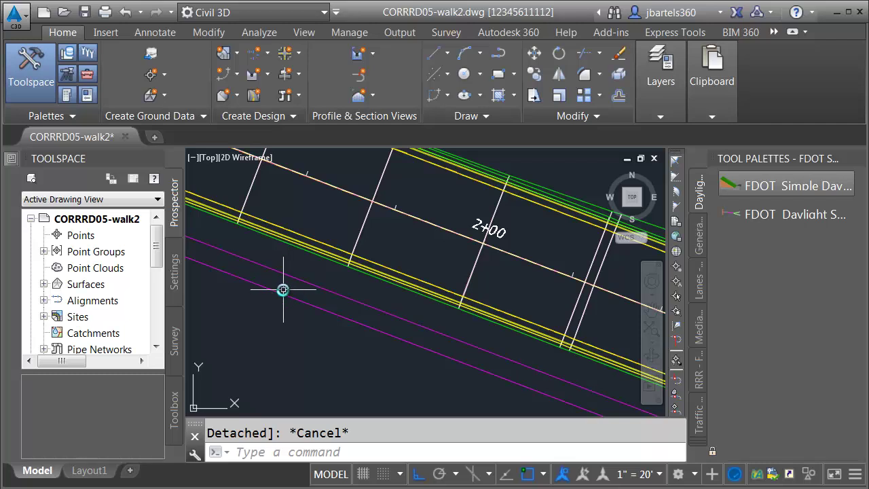
Step: Open the Main St. corridor's target mapping for the Full Section region, 0+00.00 to 5+00.00
click(288, 202)
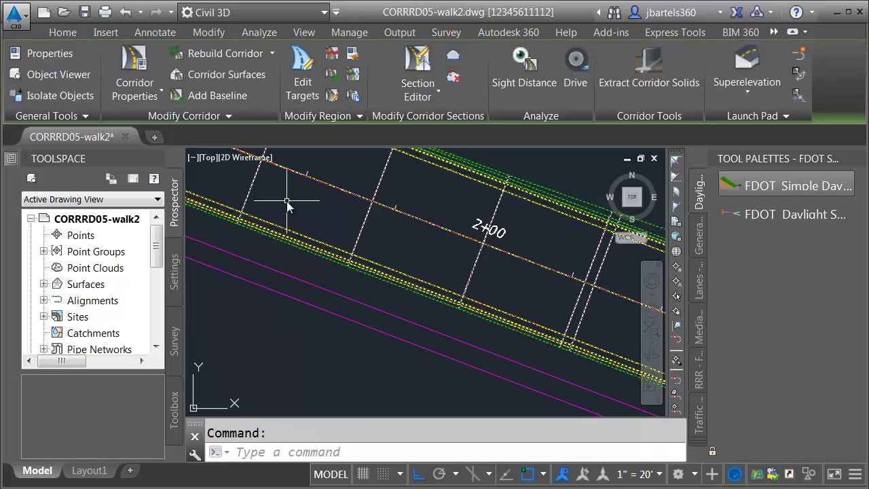
click(134, 71)
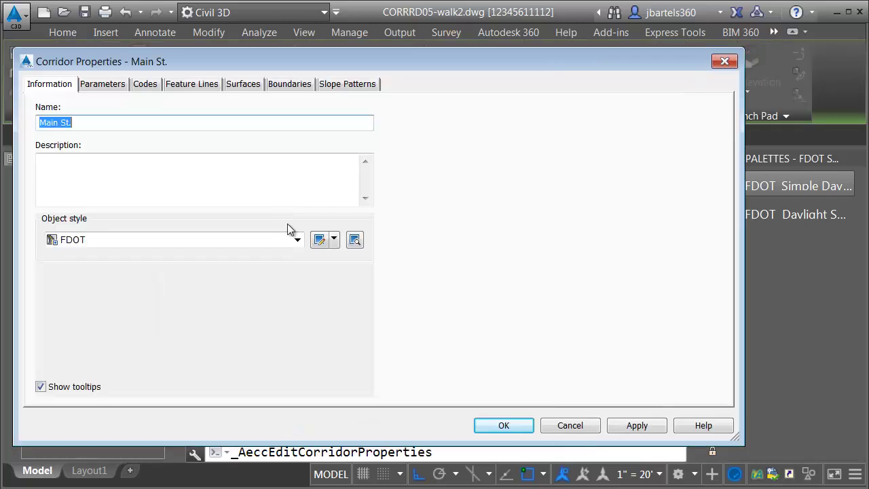
click(102, 85)
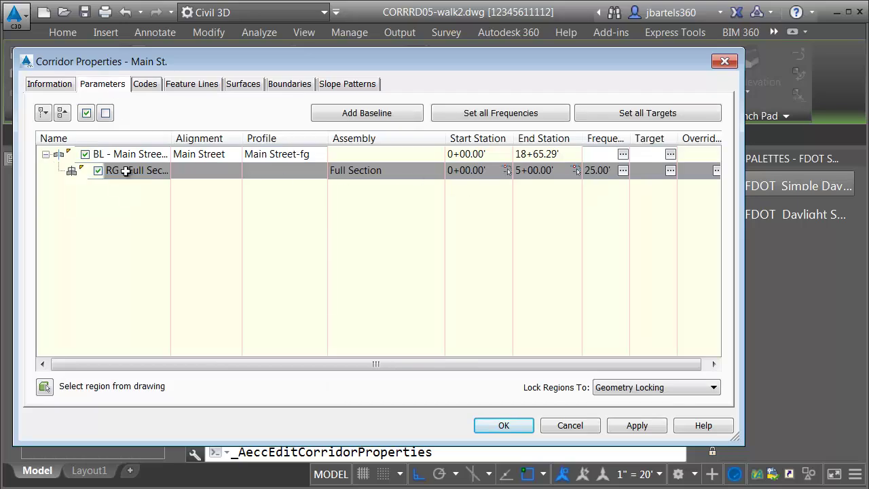
click(670, 170)
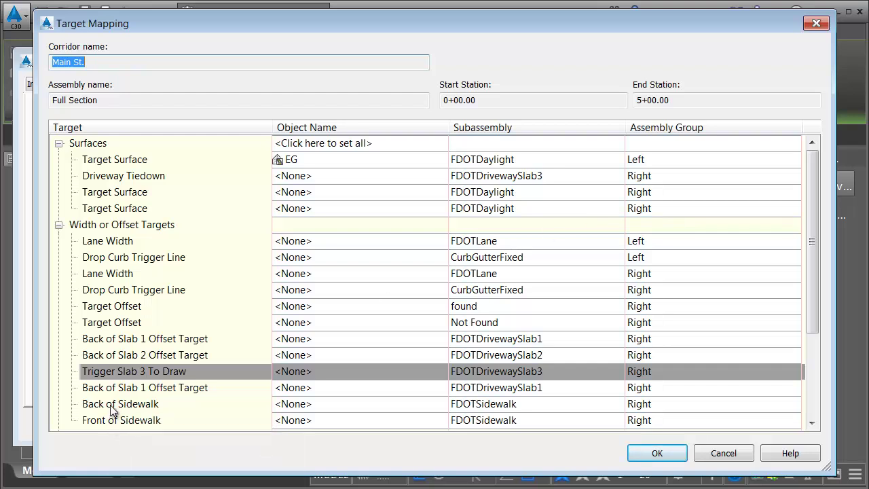
Step: Target the Back of Sidewalk offset to Polyline-3 and the Front of Sidewalk to Polyline-4
click(287, 404)
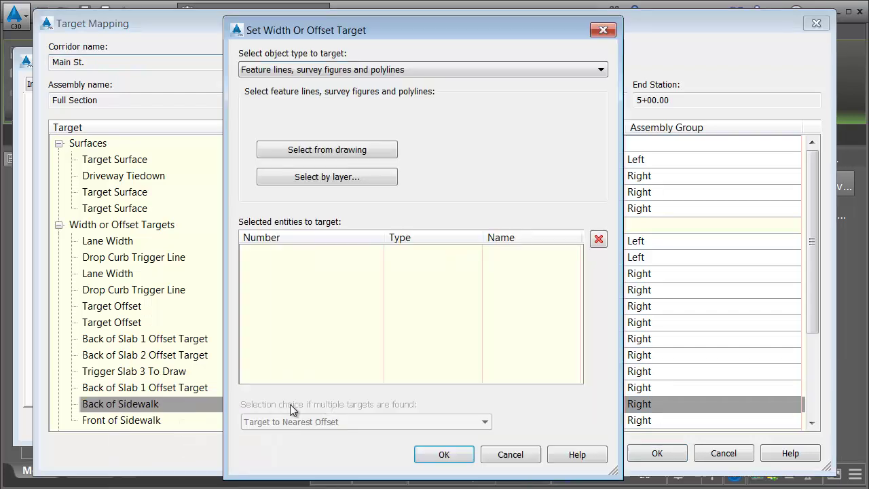
click(304, 151)
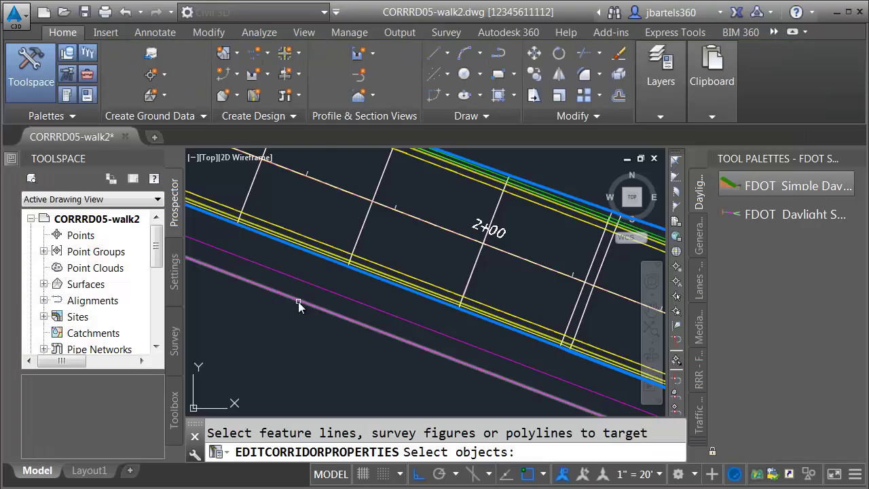
click(298, 307)
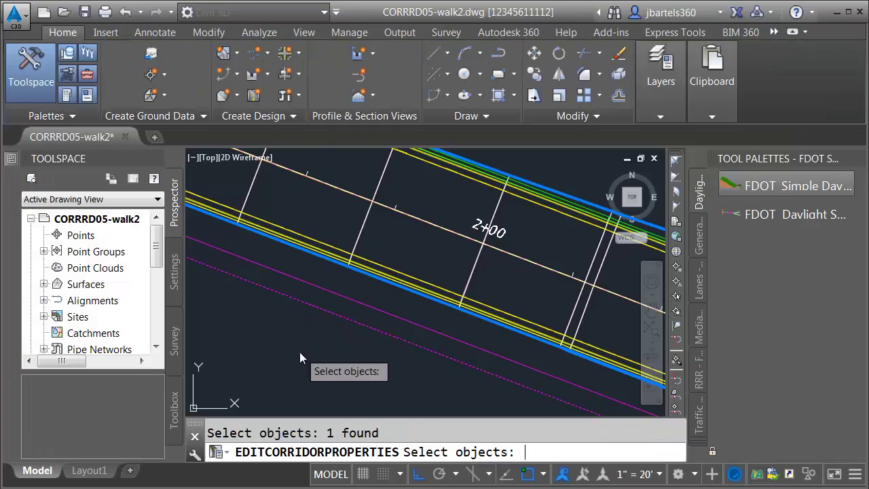
key(Return)
click(437, 457)
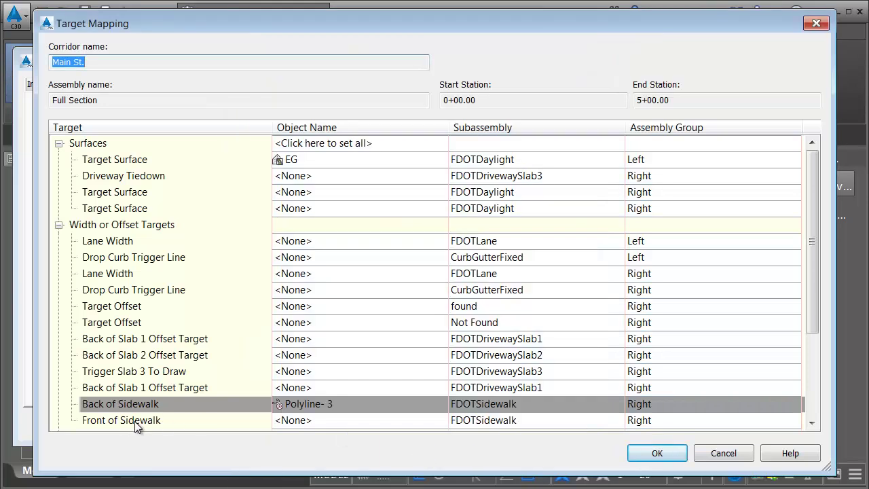
click(288, 421)
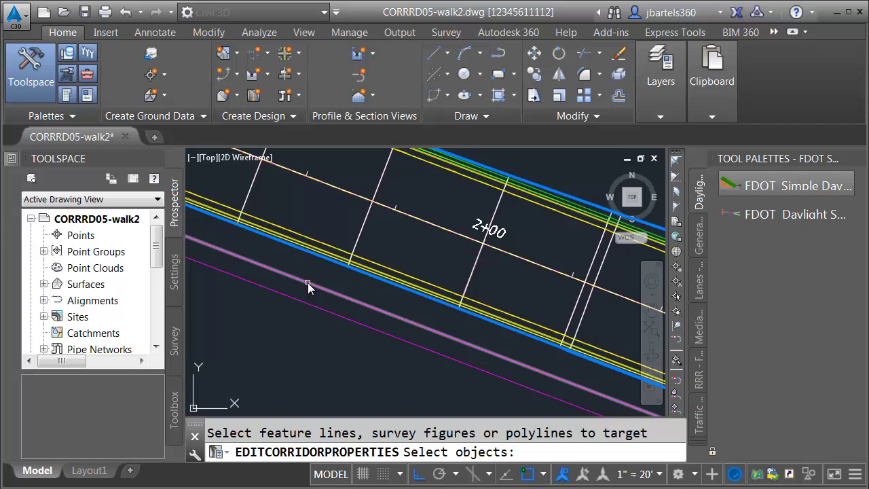
click(308, 283)
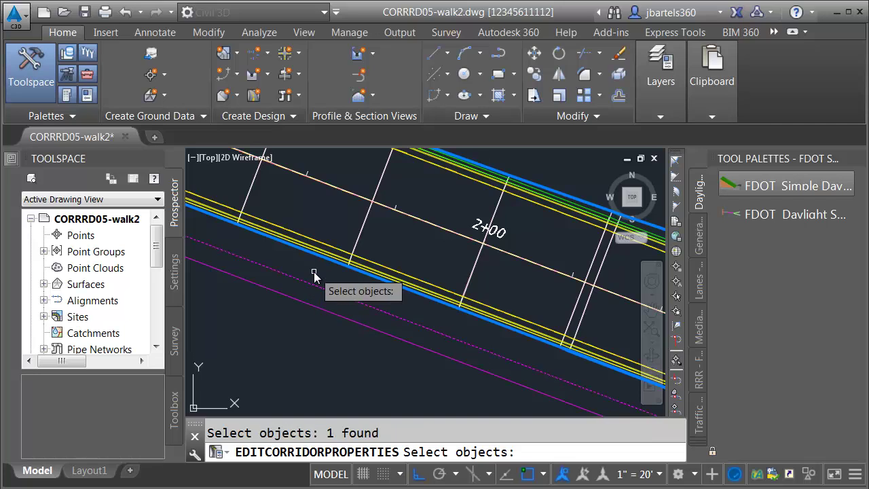
key(Return)
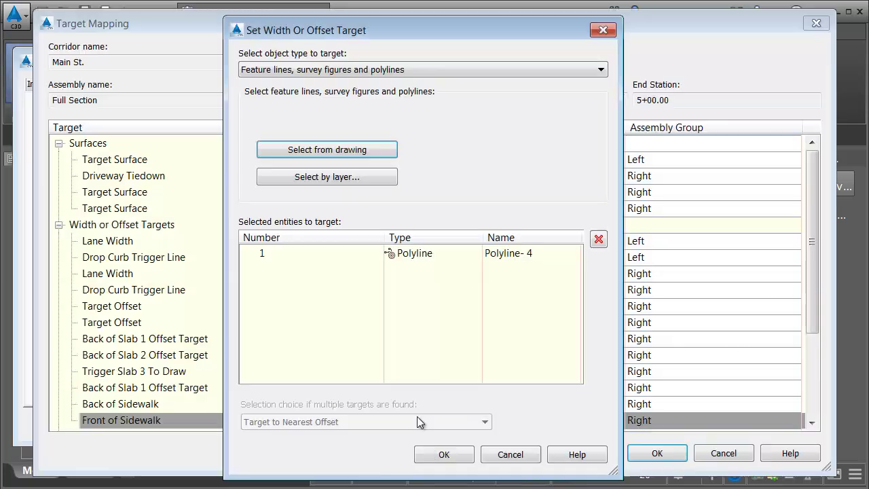
click(432, 454)
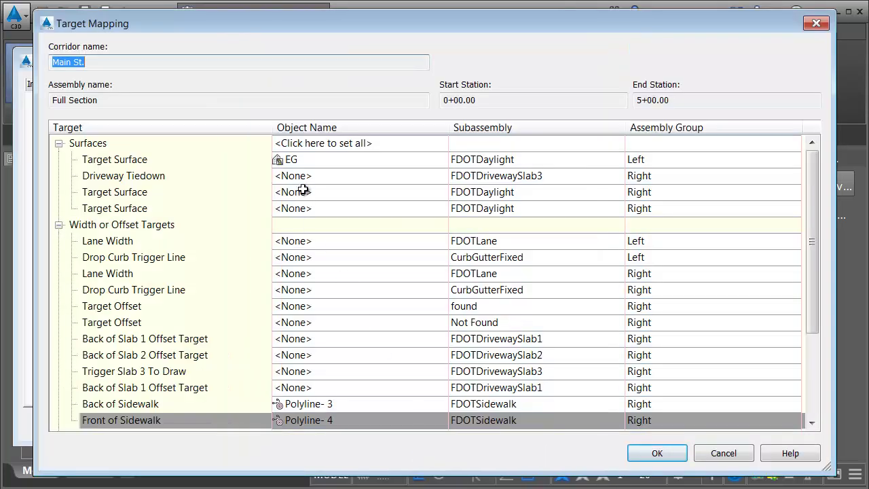
Step: Set EG as the surface for all surface targets and accept the target mapping
click(302, 143)
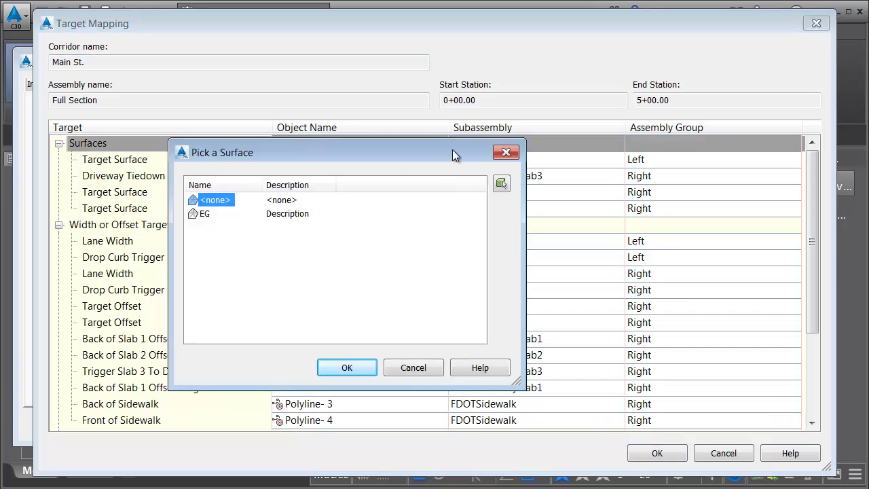
click(144, 215)
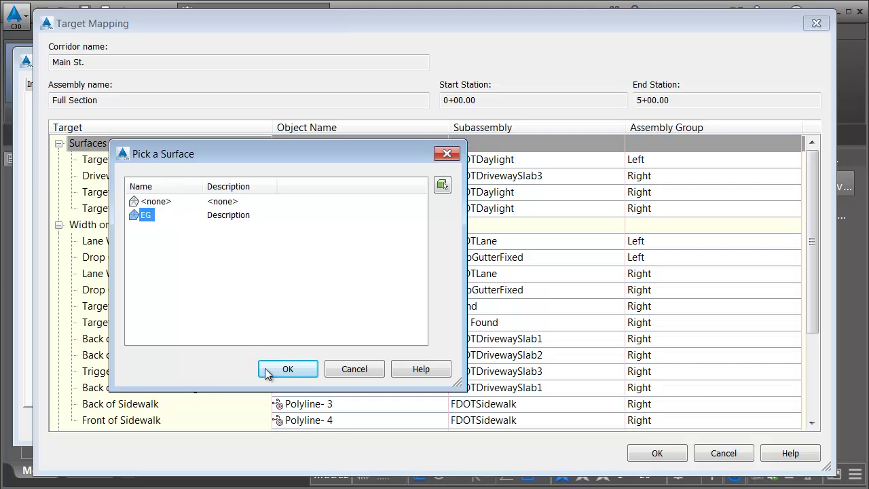
click(285, 368)
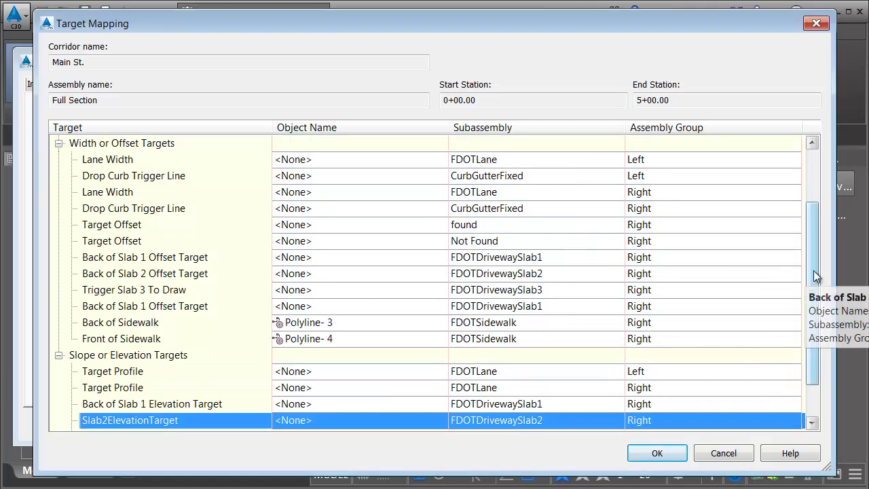
drag(810, 272, 815, 206)
click(657, 453)
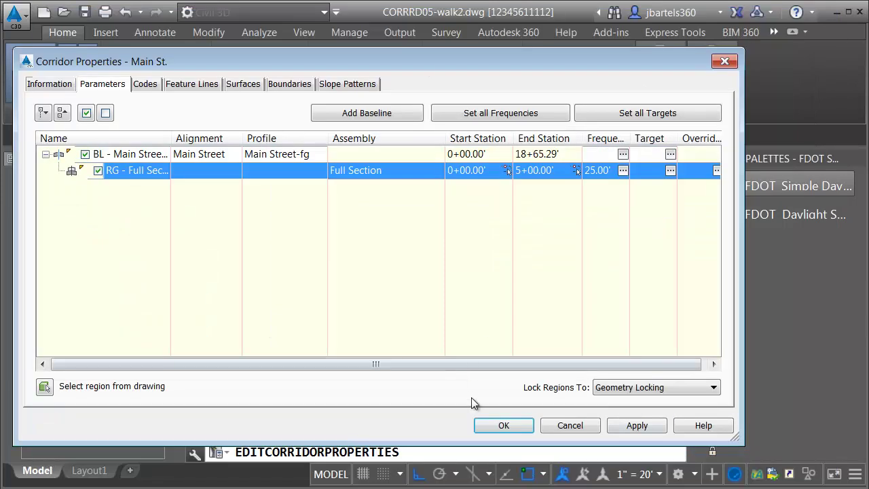
Step: Apply the corridor property changes, rebuild the corridor, and pan along it to its end
click(503, 424)
click(296, 239)
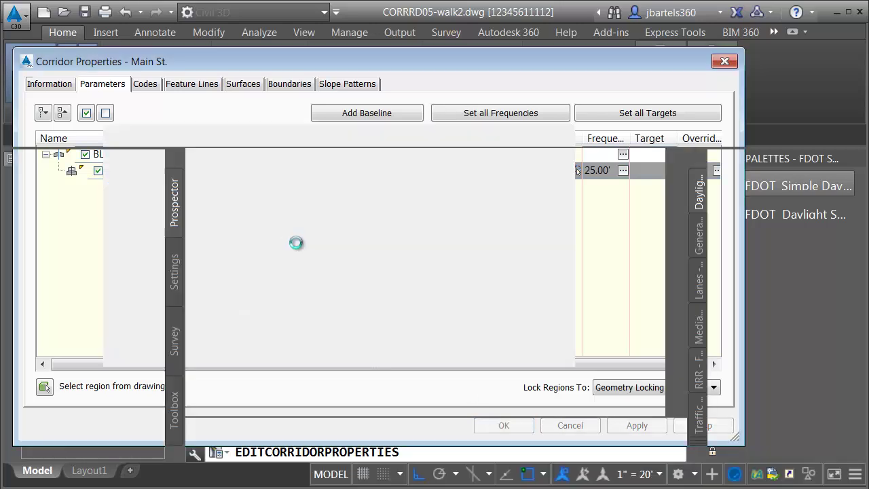
scroll(400, 274, down, 3)
key(Escape)
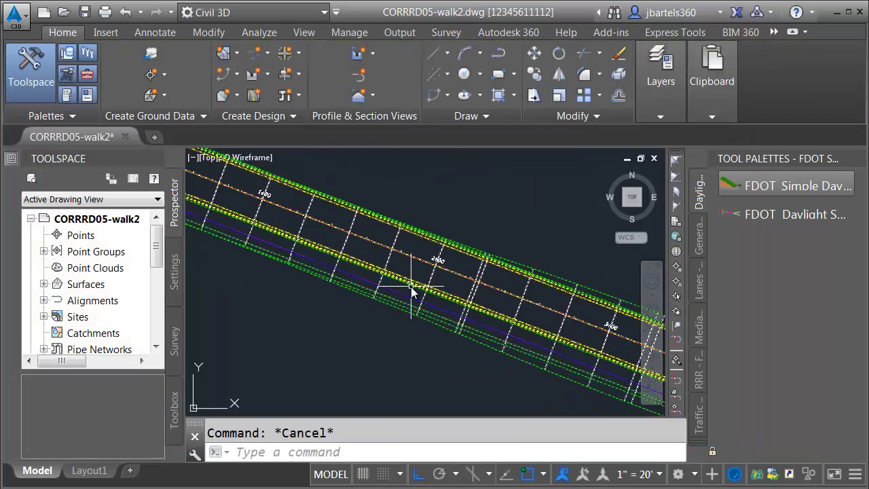
middle_drag(474, 319, 305, 252)
mouse_move(442, 300)
middle_down()
mouse_move(460, 303)
mouse_move(257, 228)
middle_up()
scroll(481, 336, up, 5)
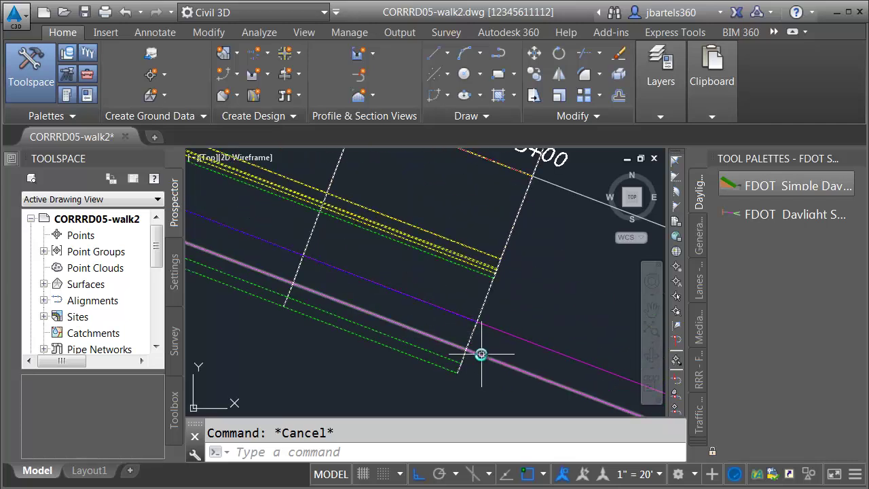
scroll(500, 347, down, 5)
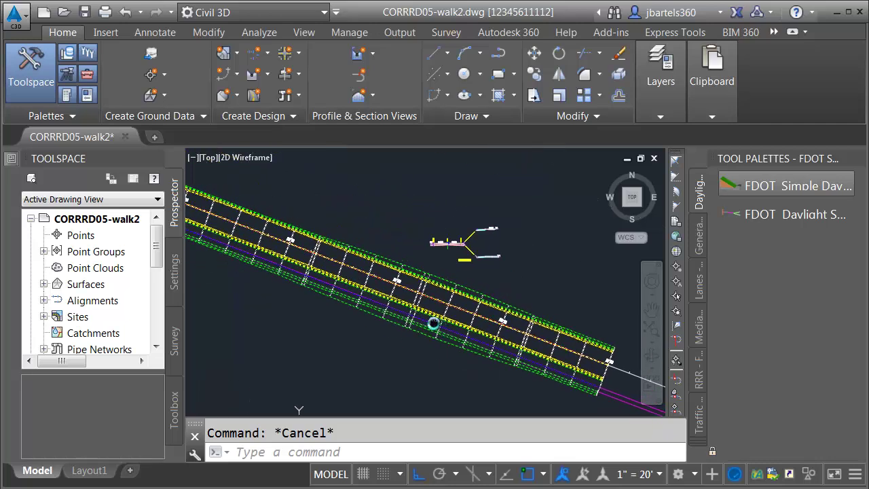
middle_drag(409, 310, 464, 329)
scroll(332, 268, up, 3)
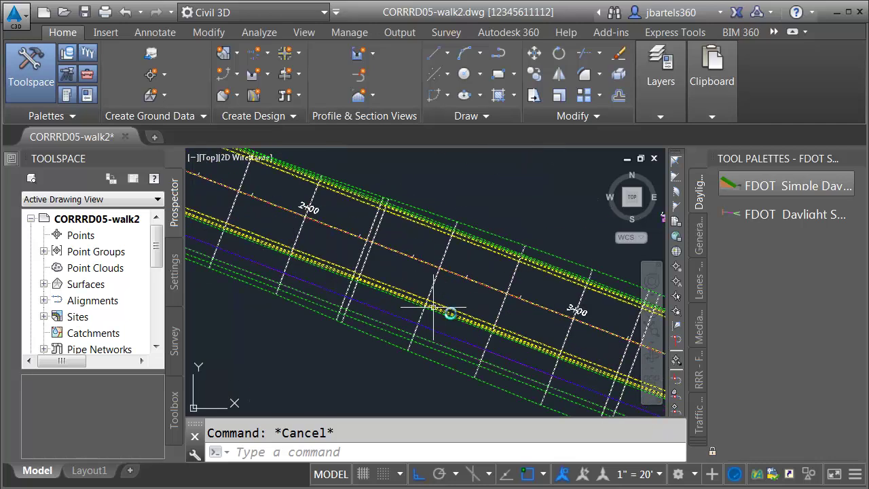
scroll(438, 311, up, 2)
scroll(438, 311, down, 1)
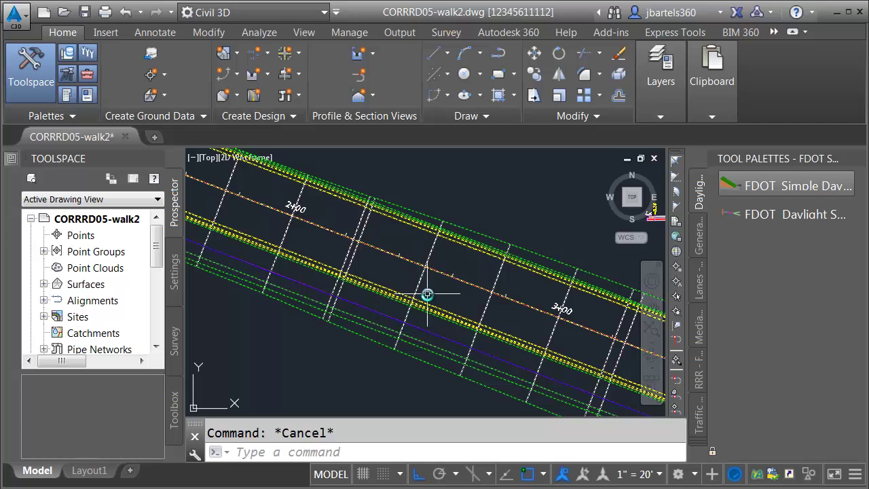
Step: Regenerate the drawing with REA, then bring up the Insert dialog with INS
text(rea)
key(Return)
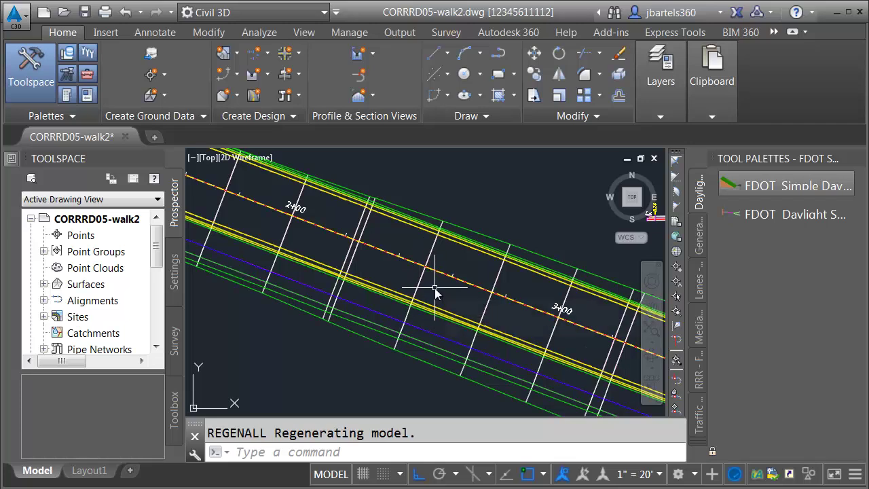
text(insert)
key(Return)
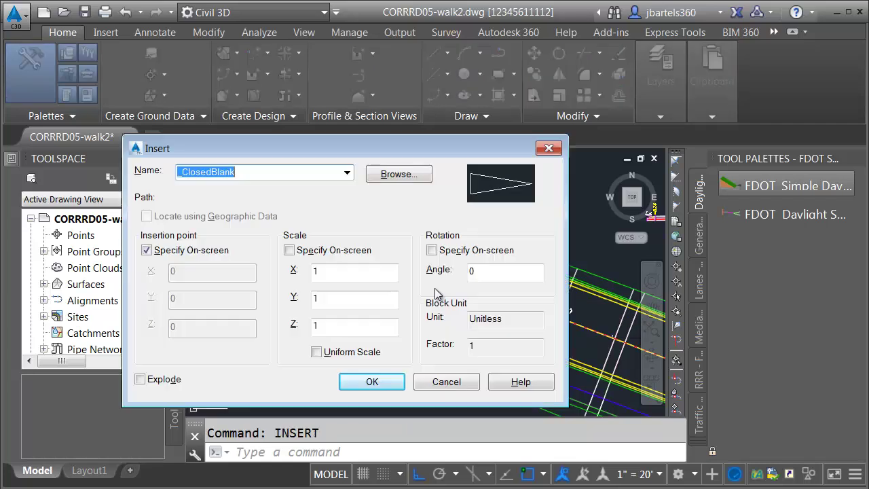
Step: Browse to the Blocks folder for a block file, then return to the Insert dialog without one
click(392, 178)
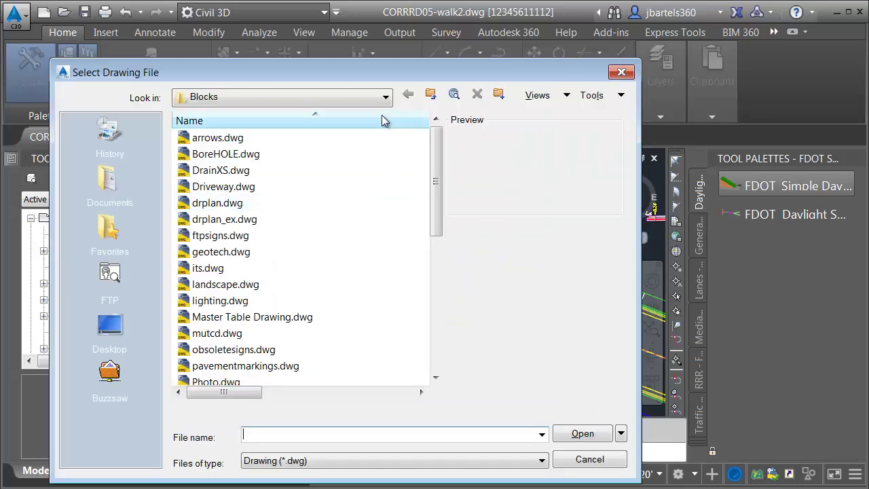
click(383, 97)
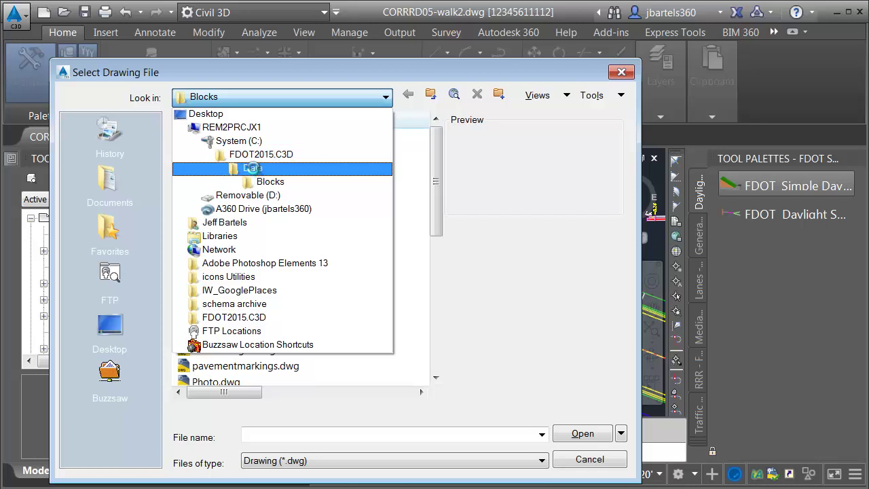
click(269, 181)
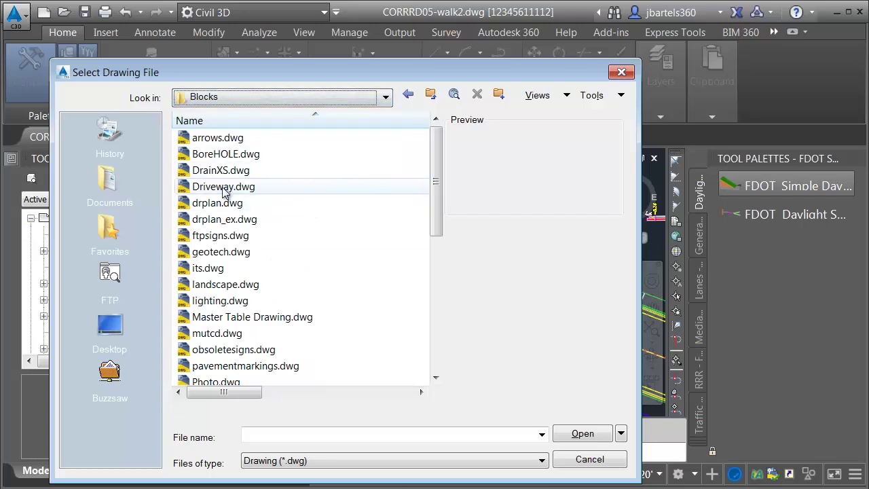
click(621, 72)
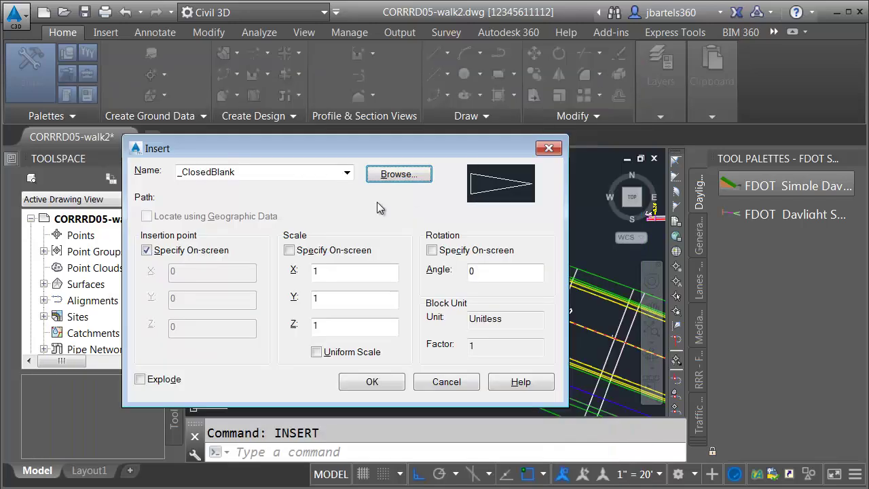
Step: Choose Driveway from the Name list, specify the insertion point on-screen, and confirm
click(346, 174)
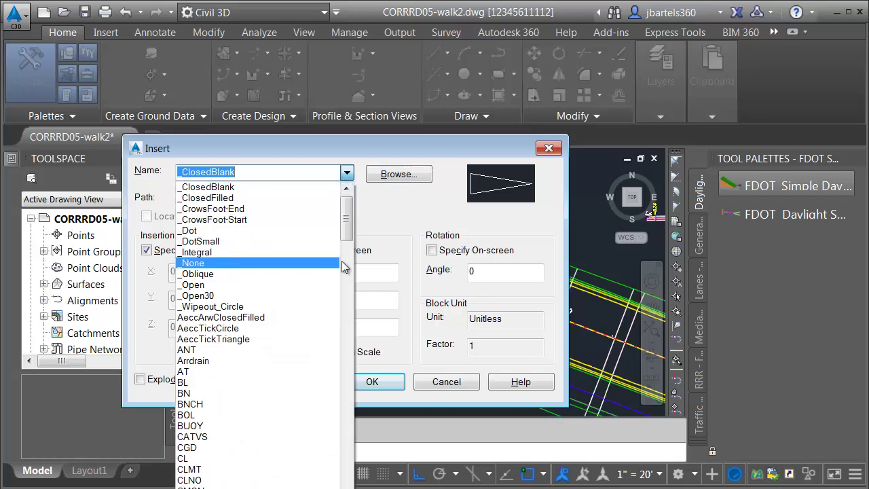
drag(349, 232, 349, 252)
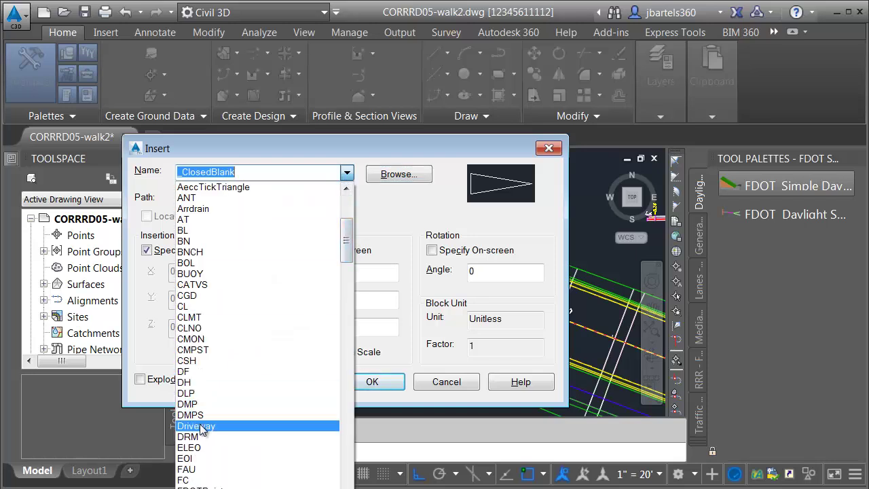
click(203, 426)
click(147, 249)
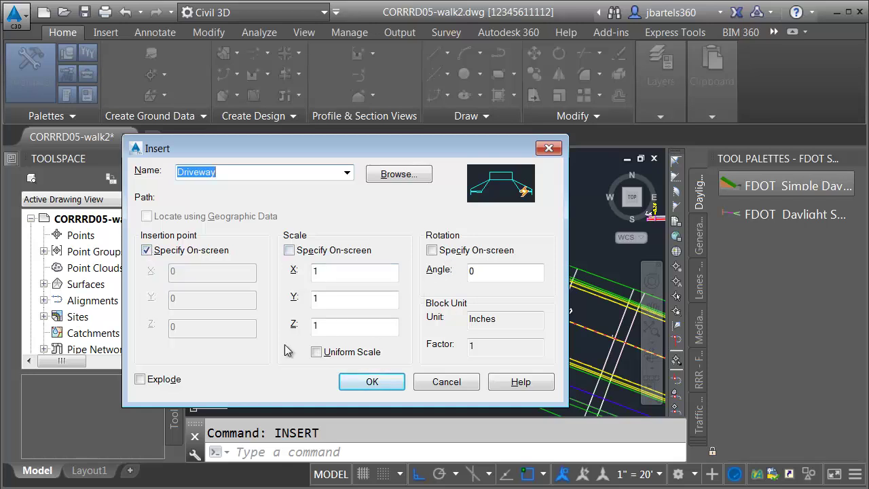
click(370, 381)
scroll(378, 354, up, 2)
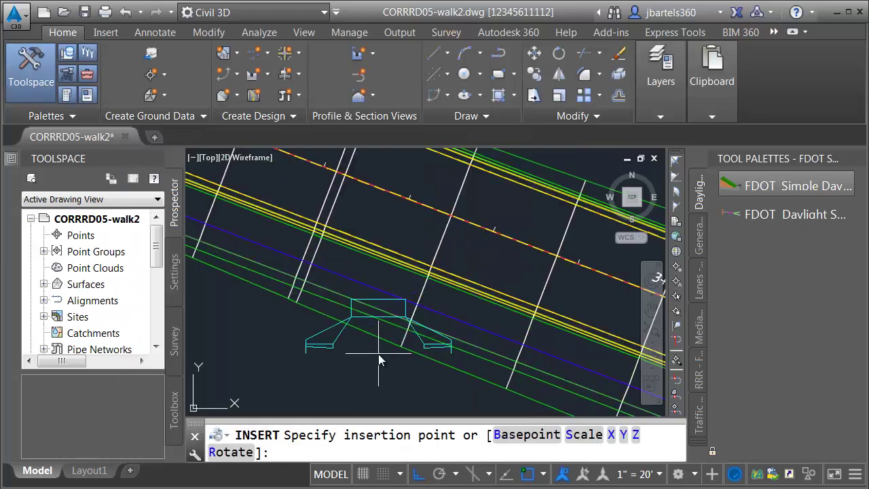
Step: Place the Driveway block on the Main St. alignment
click(432, 270)
scroll(434, 293, down, 2)
scroll(433, 293, up, 2)
key(Escape)
Step: Mirror the Driveway block across the road, erasing the source object
click(558, 77)
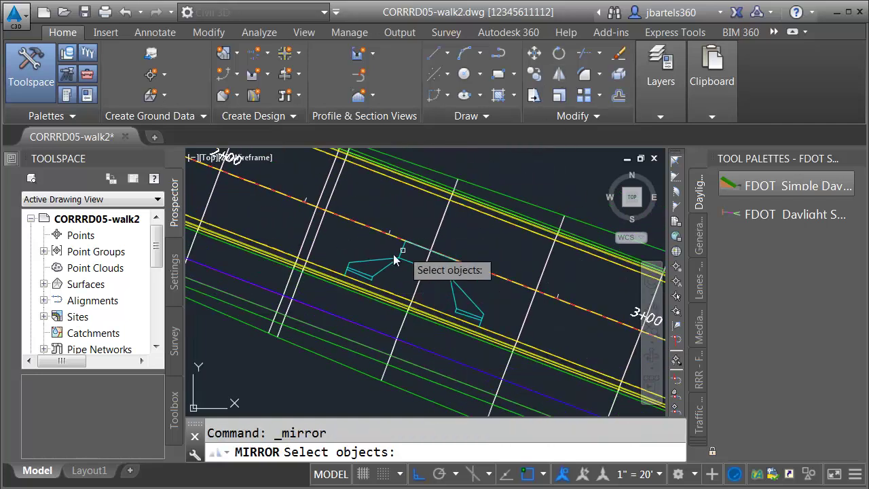
click(386, 267)
key(Return)
scroll(347, 287, up, 3)
click(348, 287)
scroll(387, 310, down, 2)
scroll(489, 337, up, 2)
click(468, 323)
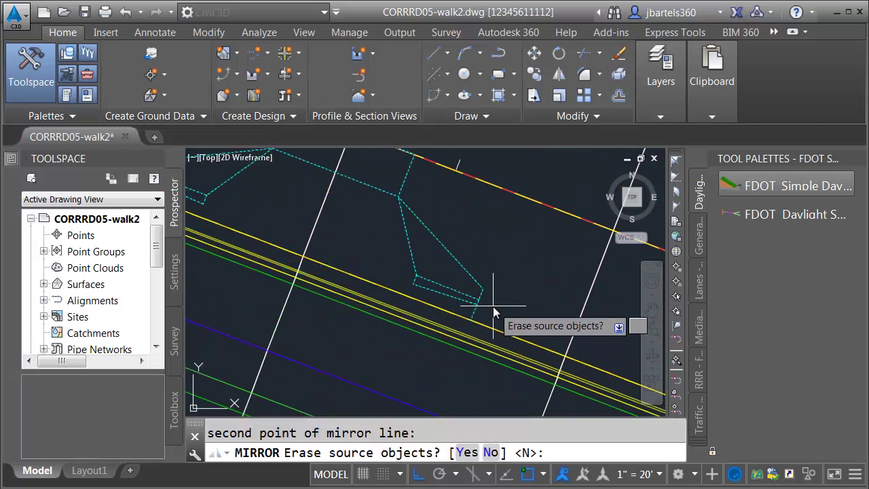
text(y)
key(Return)
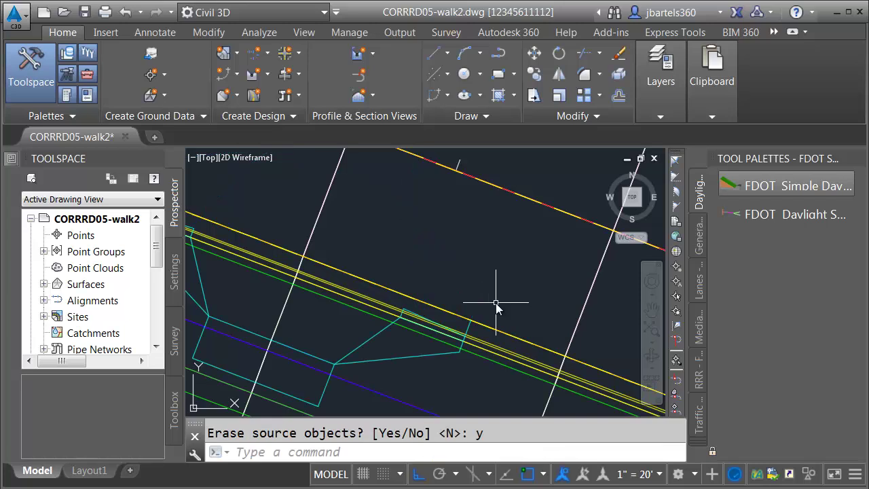
middle_drag(498, 301, 456, 264)
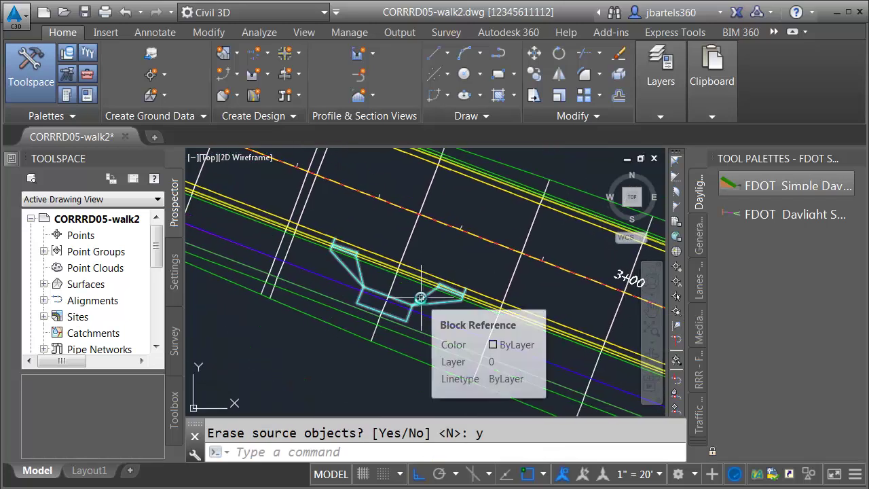
Step: Switch the Driveway block to the G15 configuration and run REGENALL
click(421, 298)
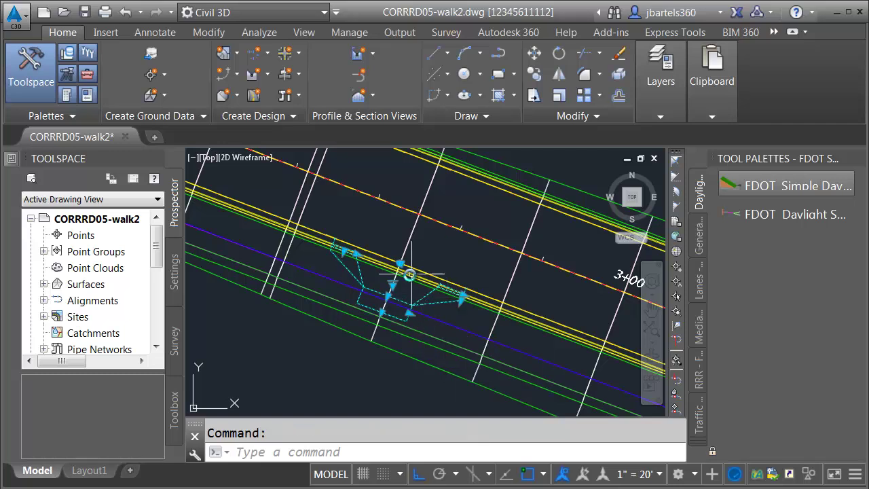
click(393, 282)
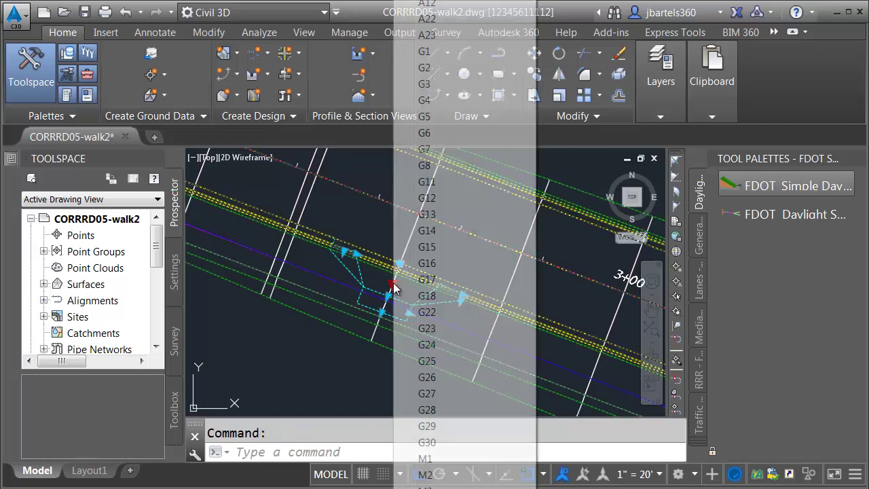
click(425, 249)
scroll(429, 310, up, 3)
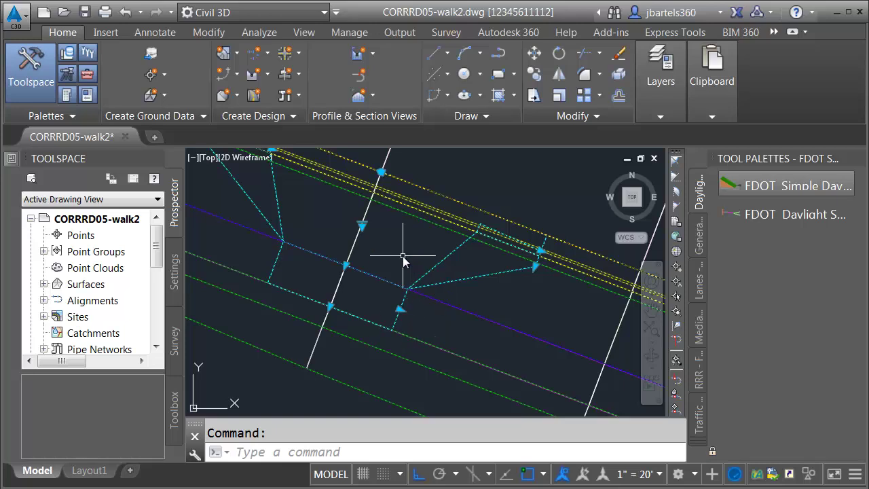
key(Escape)
scroll(402, 252, down, 3)
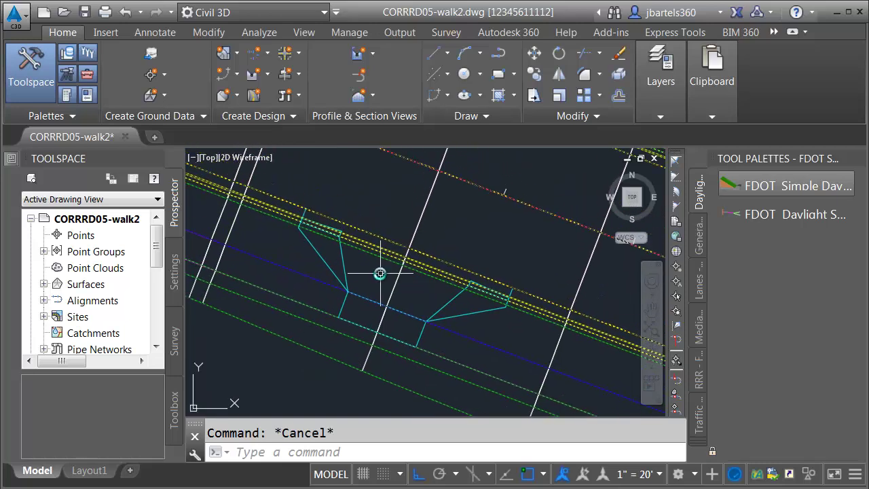
text(regenall)
key(Return)
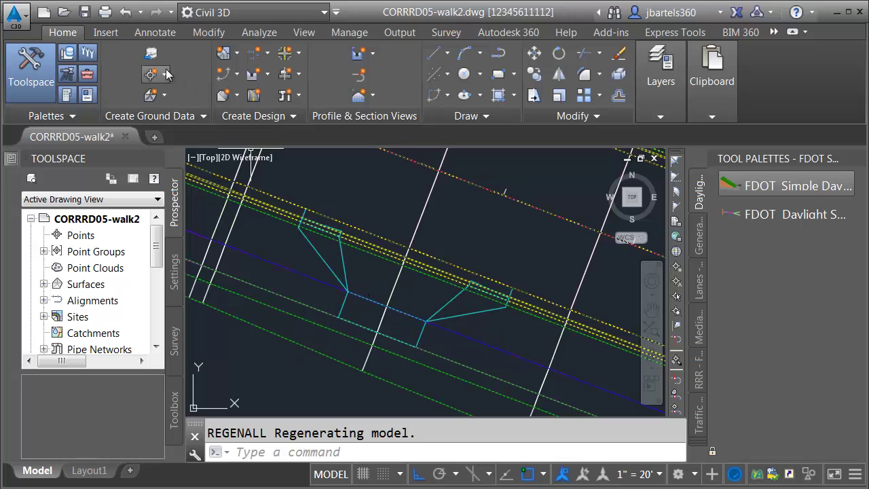
Step: Create a new feature line named cg-dropzone
click(236, 75)
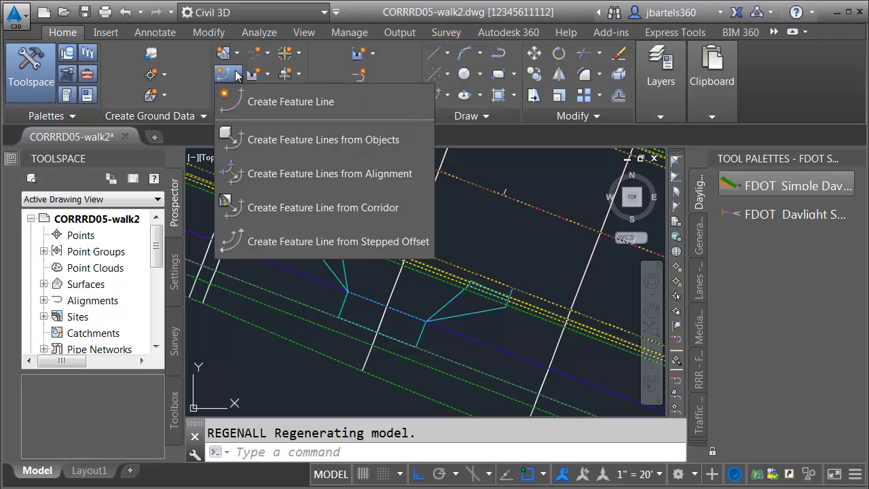
click(248, 99)
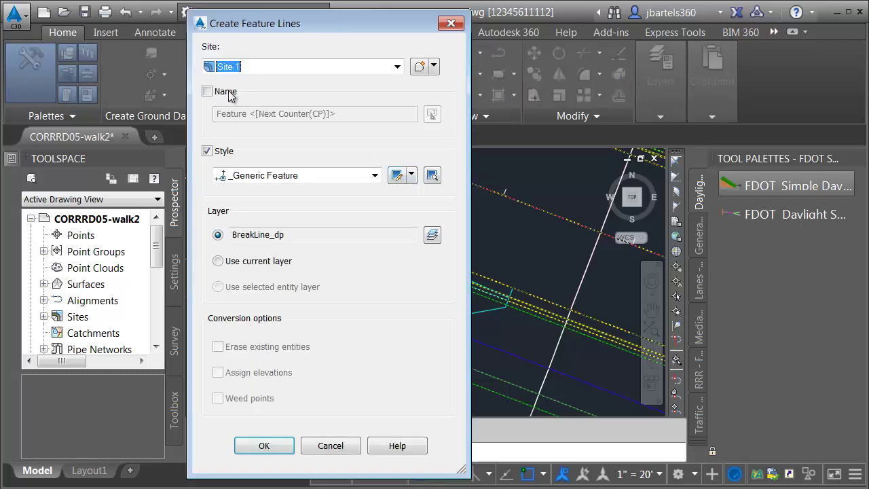
click(234, 93)
drag(366, 113, 231, 131)
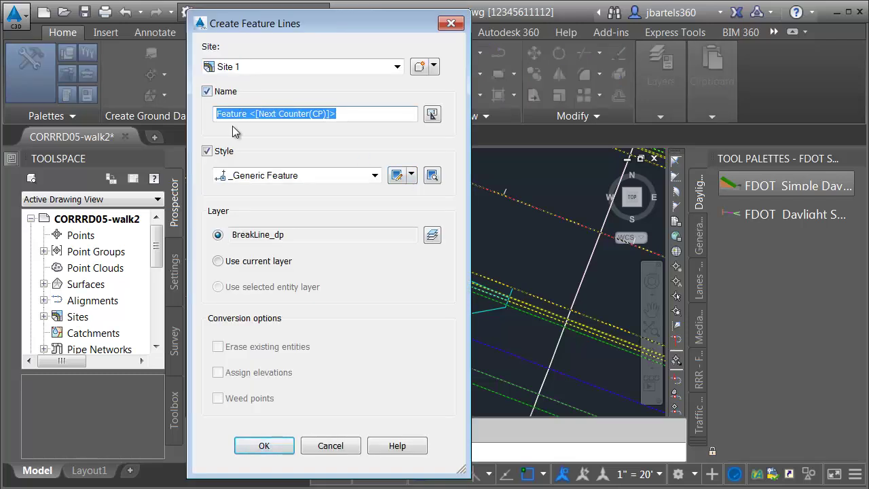
text(cg-dropzone)
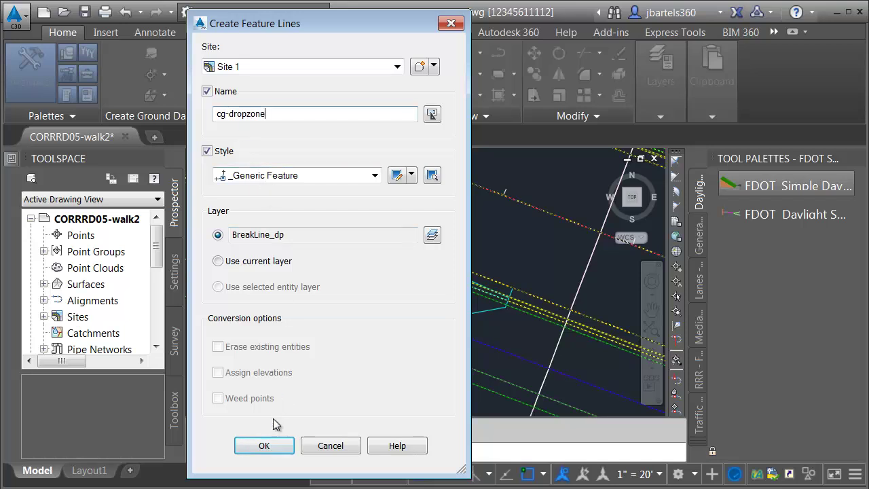
click(264, 445)
scroll(345, 224, up, 4)
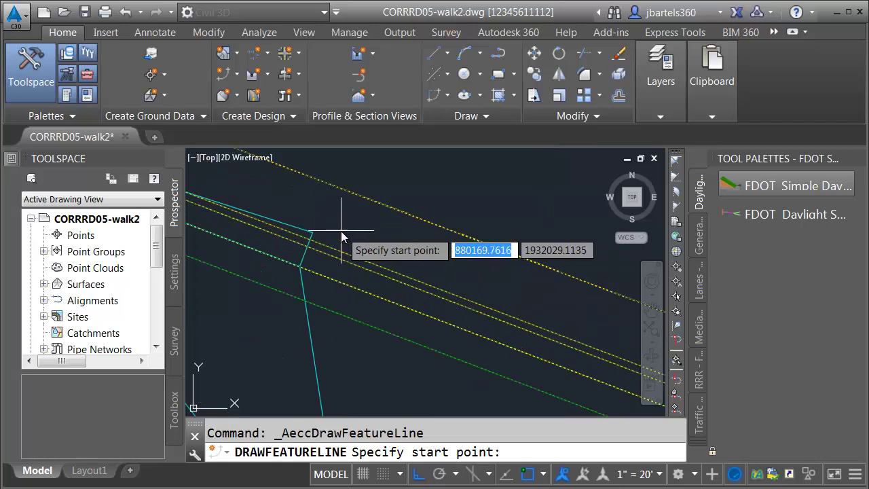
Step: Draw cg-dropzone from the block corner to the slab corner at elevation 859.44
click(313, 234)
key(Return)
scroll(388, 258, down, 1)
scroll(523, 291, down, 1)
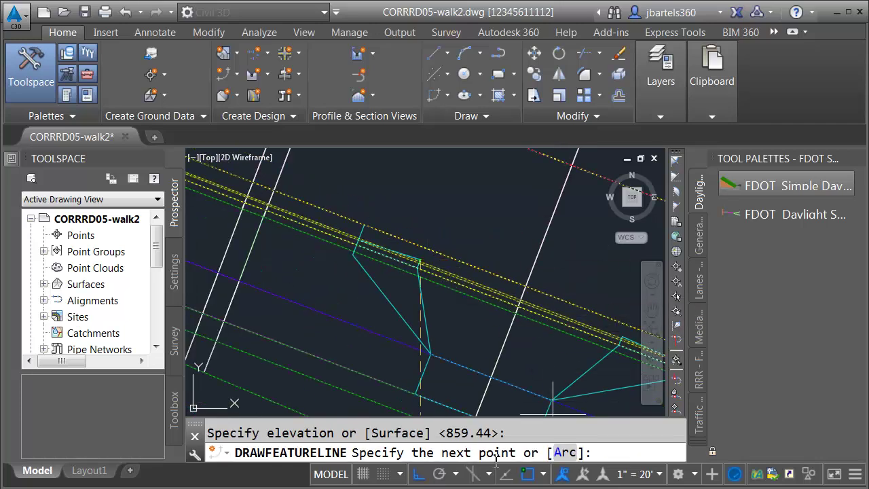
click(420, 477)
scroll(507, 333, up, 3)
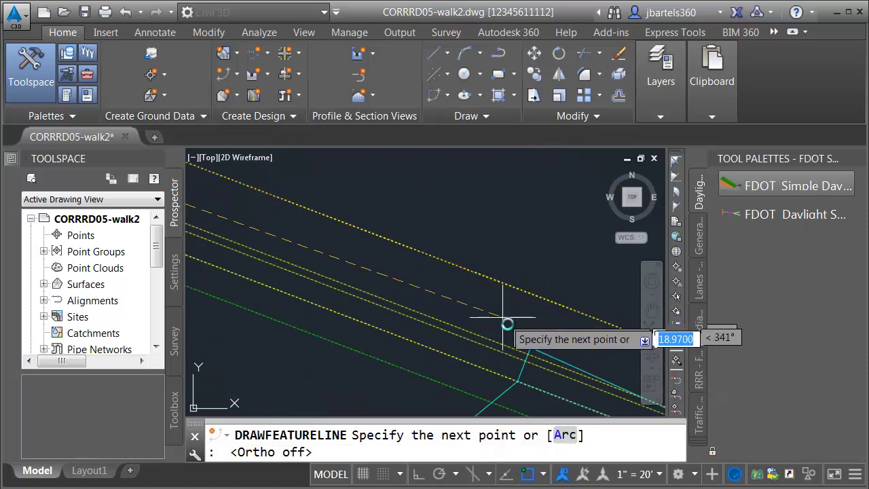
click(530, 344)
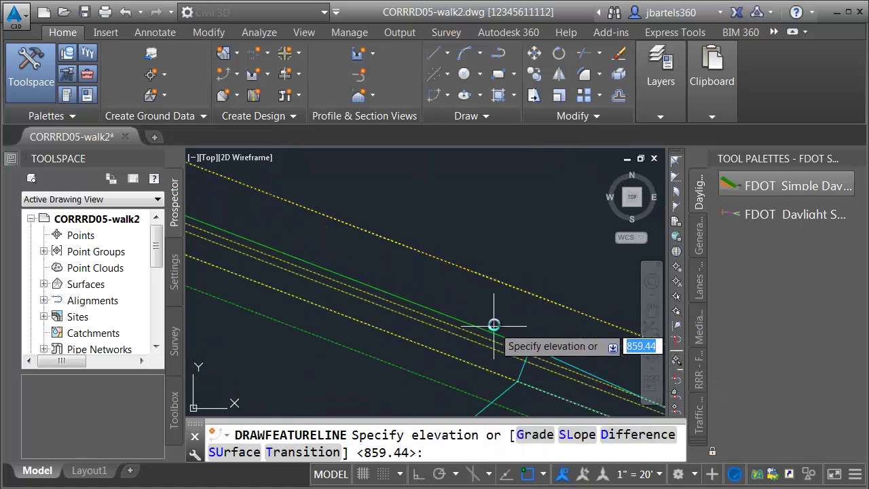
key(Return)
scroll(523, 307, down, 2)
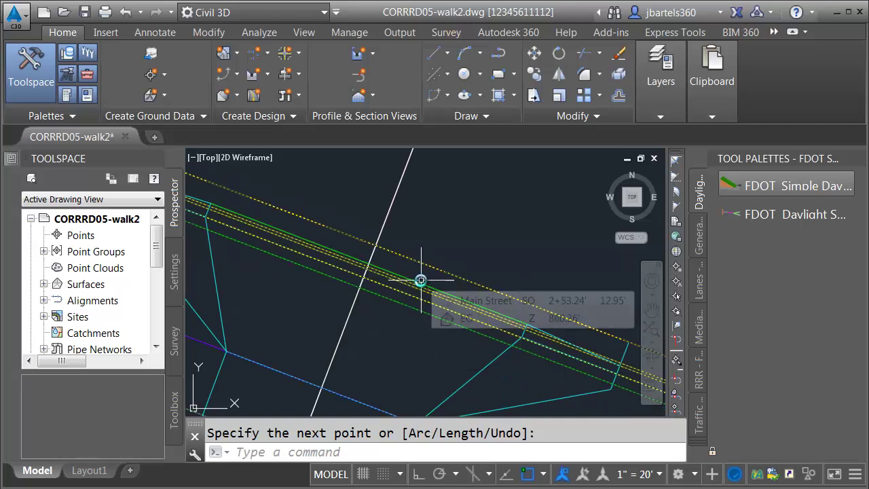
scroll(421, 280, down, 2)
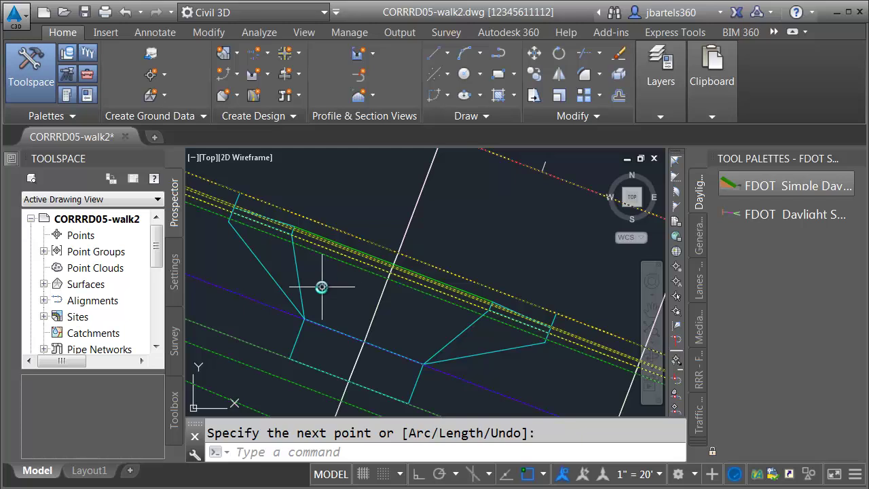
key(Return)
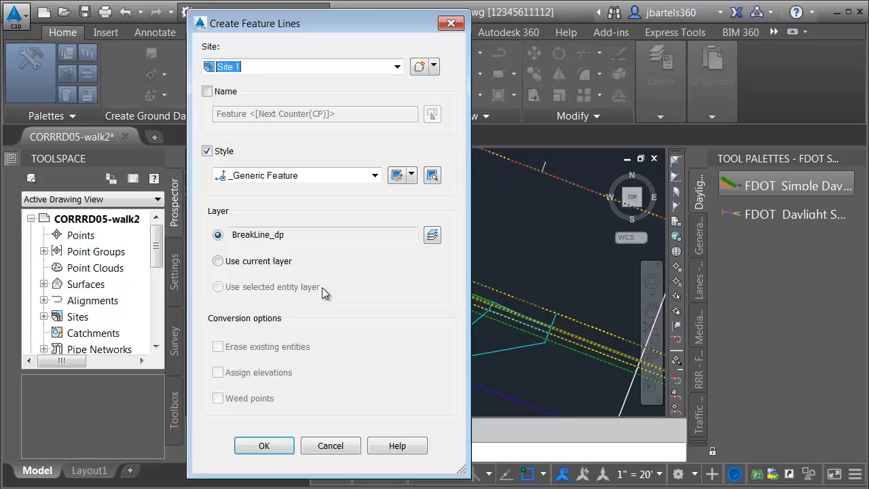
Step: Name the new feature line slab1 and confirm its settings
click(207, 91)
click(330, 114)
drag(330, 116, 214, 114)
text(slab1)
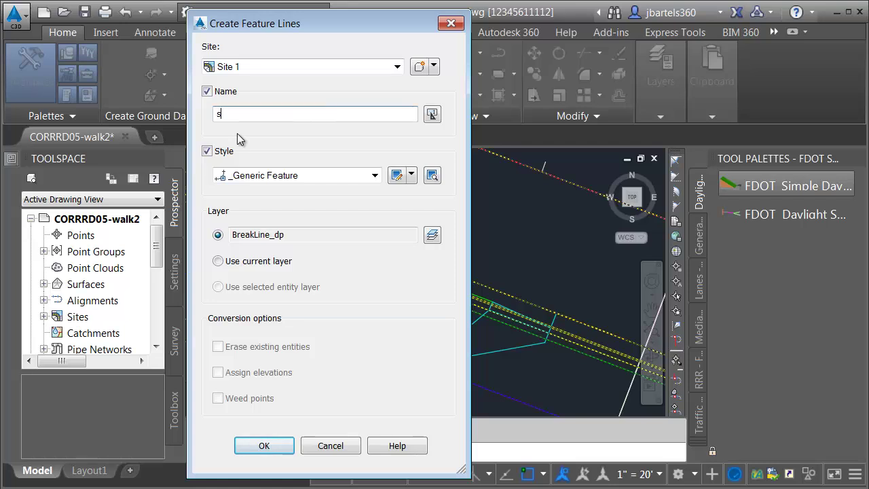
click(278, 443)
Step: Draw slab1 through four slab-edge vertices, each at the default elevation 859.44
click(232, 244)
key(Return)
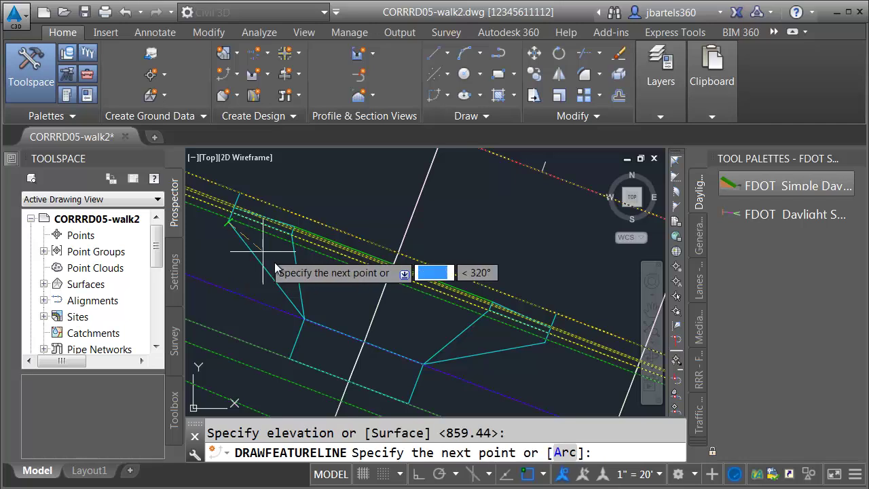
click(303, 316)
key(Return)
click(422, 364)
key(Return)
click(532, 354)
key(Return)
middle_drag(448, 369, 462, 356)
key(Return)
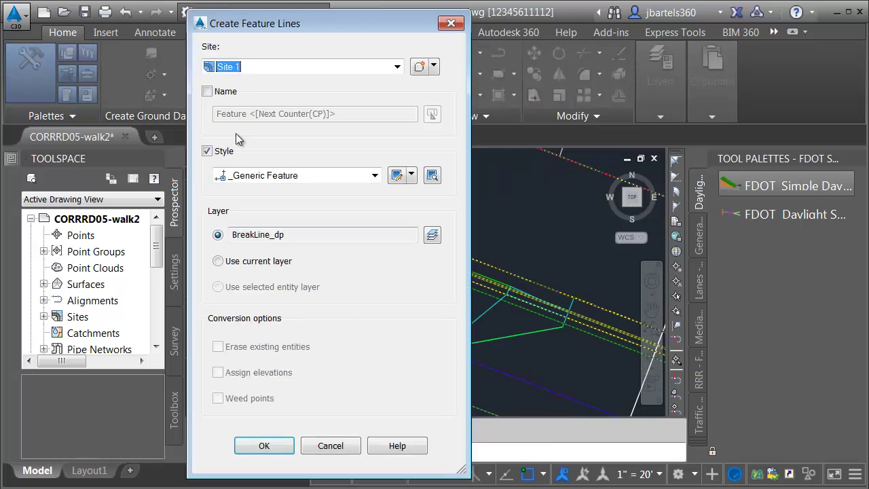
Step: Draw feature line slab2and3 between two slab corners, then erase the old cyan slab outline
click(207, 93)
drag(335, 114, 220, 124)
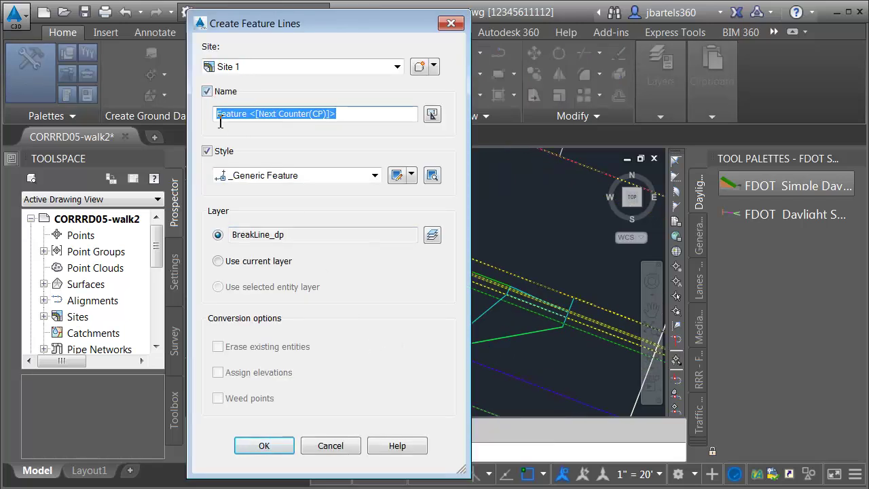
text(slab2and3)
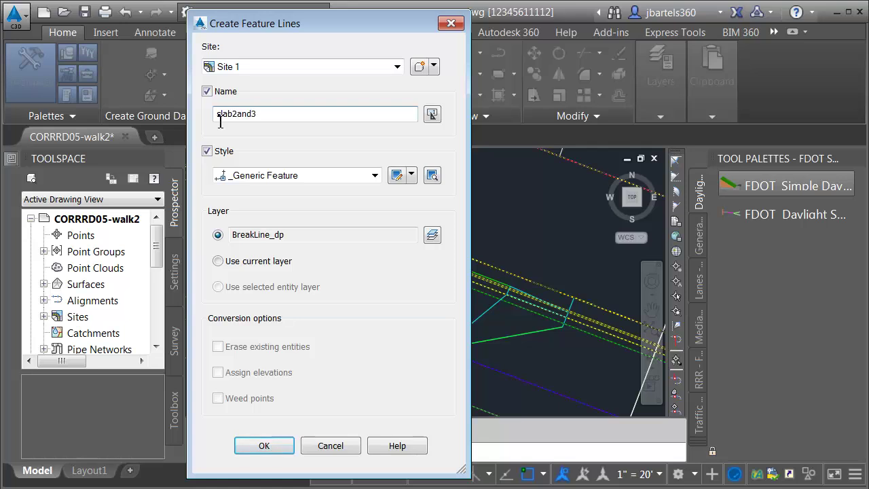
click(264, 445)
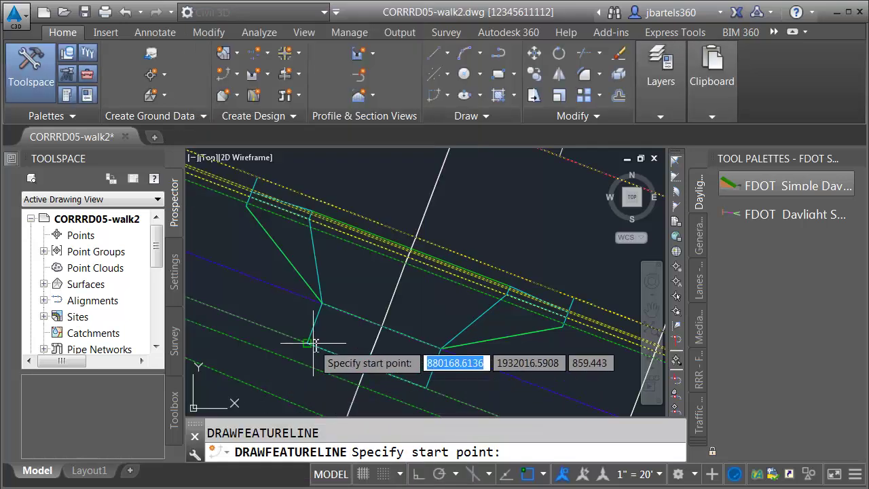
click(309, 343)
key(Return)
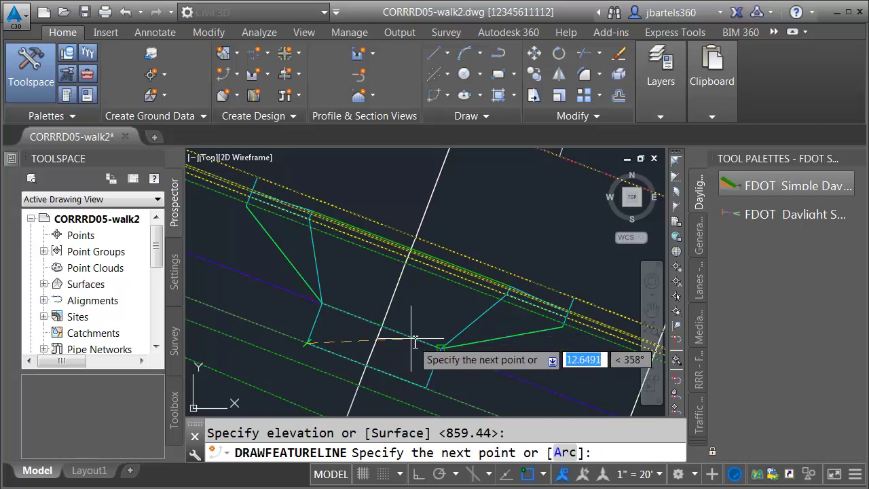
click(426, 382)
key(Return)
key(Return)
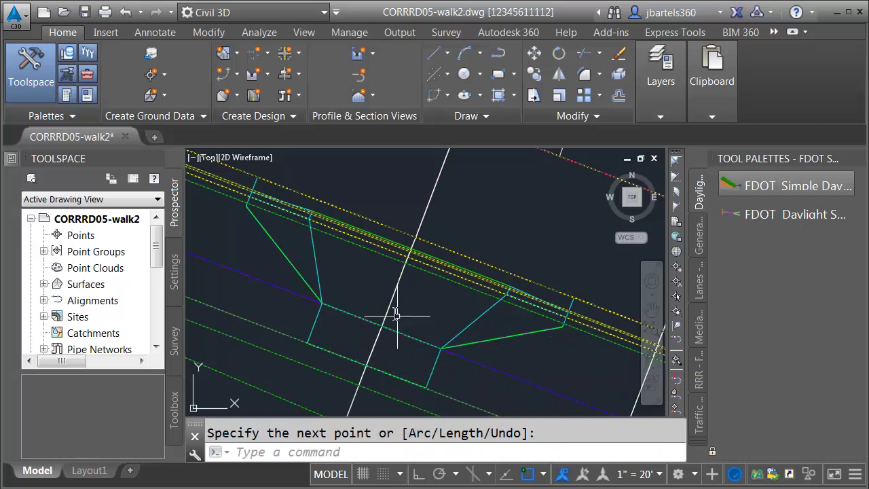
key(Return)
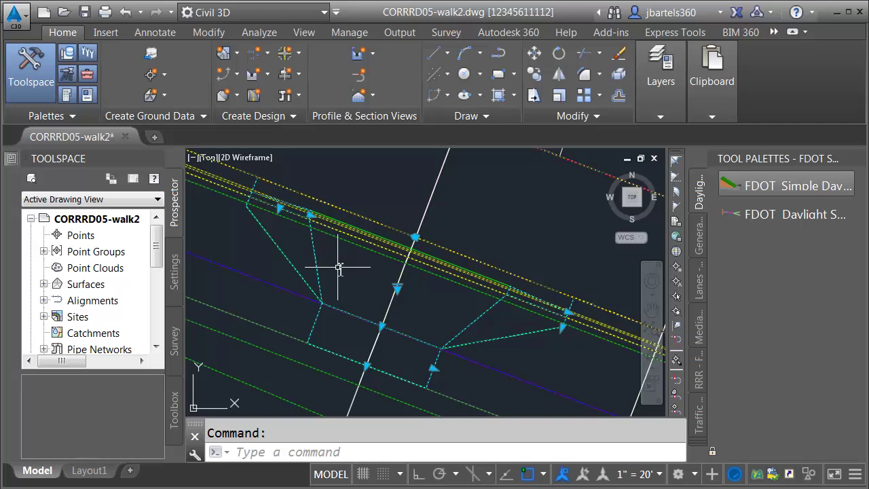
key(Delete)
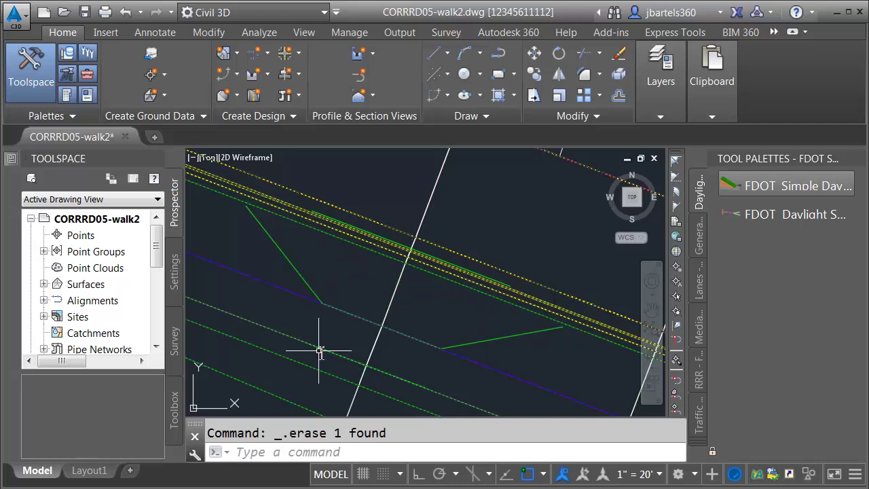
Step: Select the Main St. corridor and bring up target mapping for its Full Section region
scroll(349, 271, down, 3)
key(Escape)
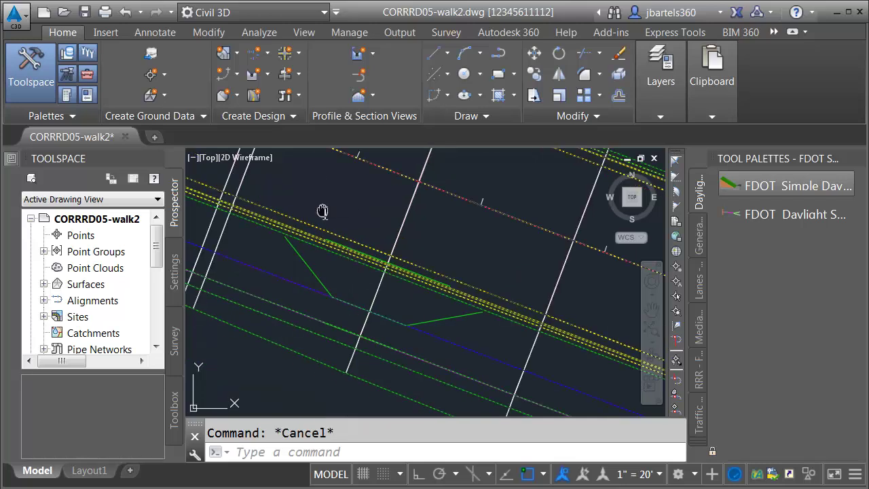
middle_drag(325, 211, 317, 220)
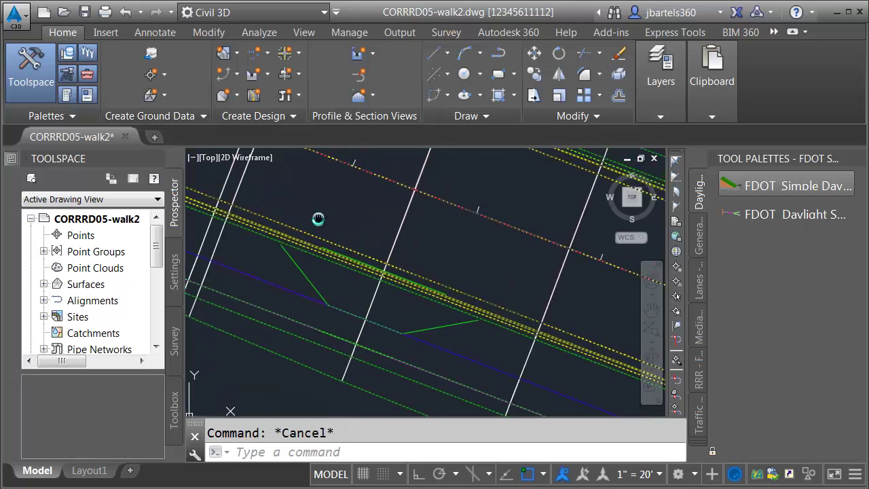
click(236, 191)
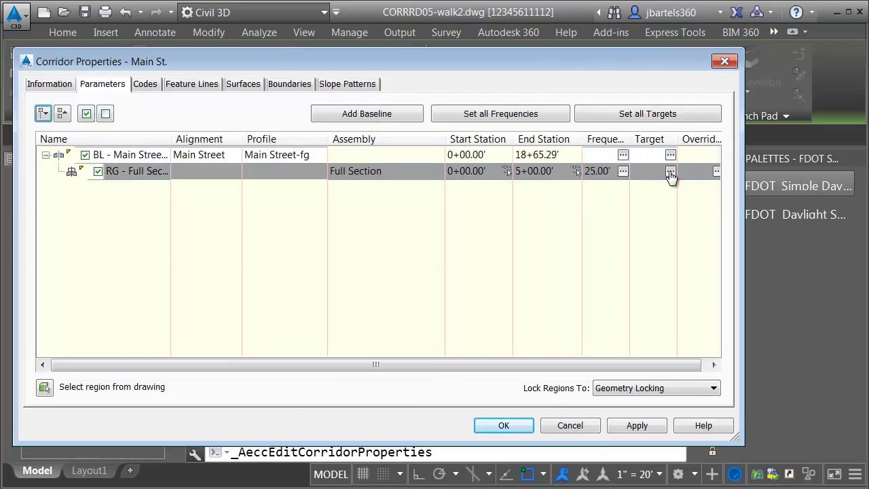
click(670, 171)
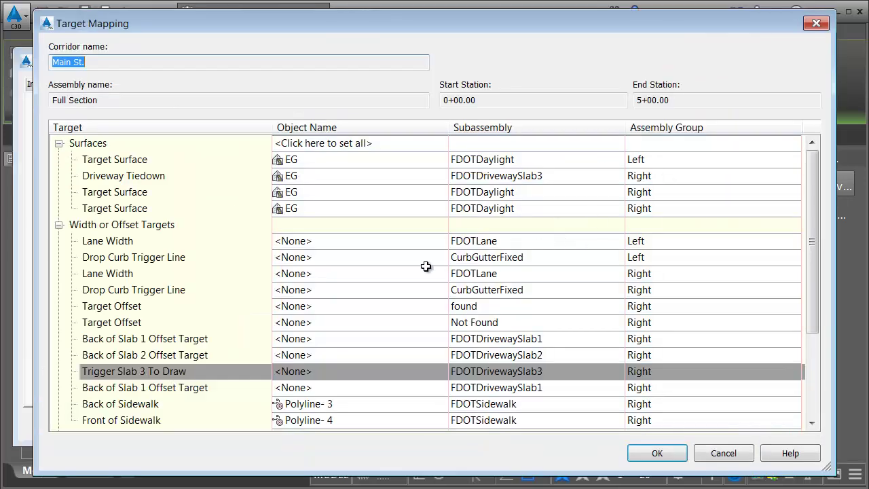
Step: Pick the slab2and3 feature line as the target for both the first and second Target Offset rows
click(297, 306)
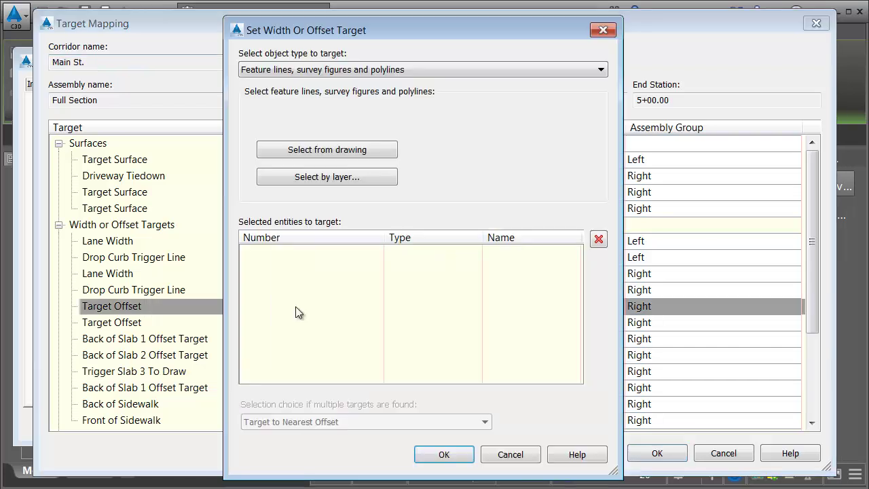
click(306, 152)
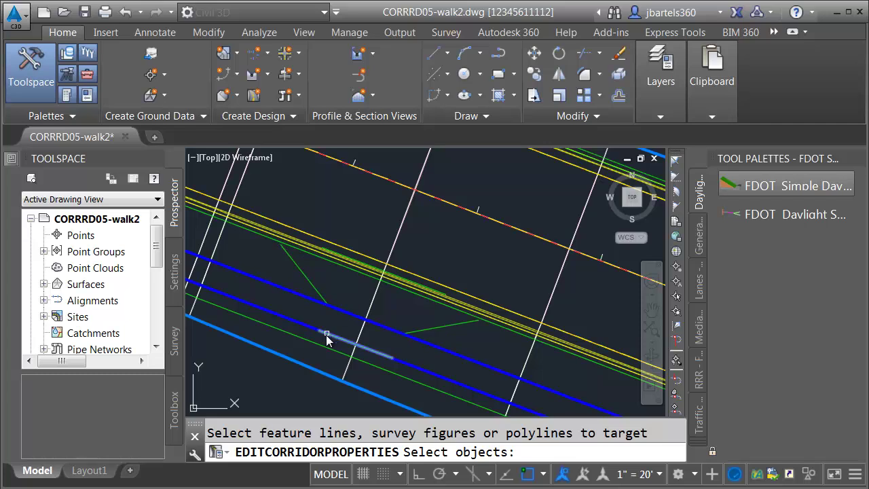
click(331, 341)
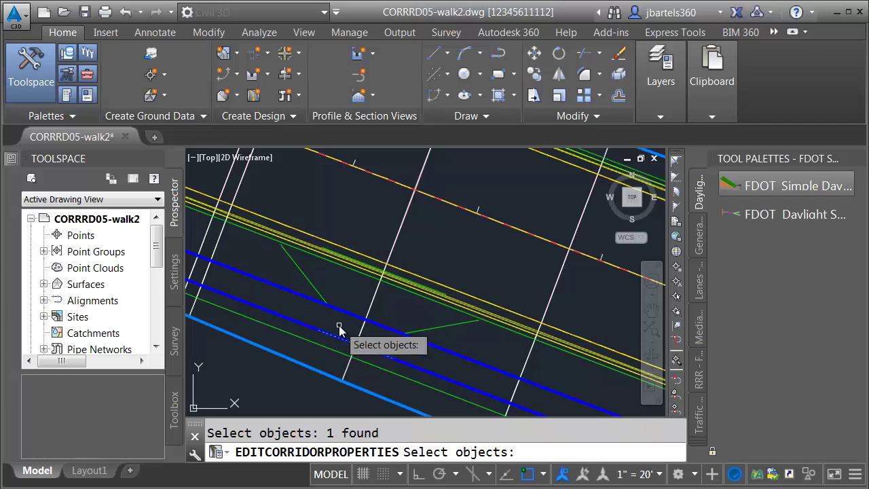
key(Return)
click(442, 455)
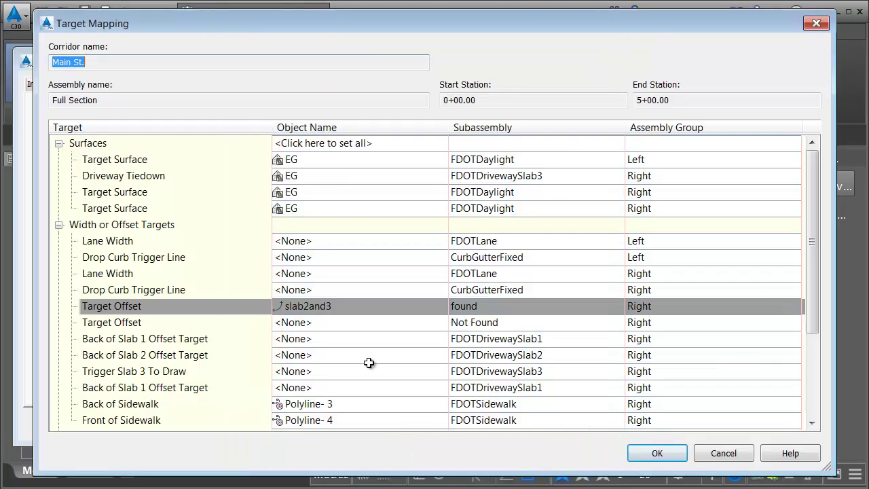
click(319, 323)
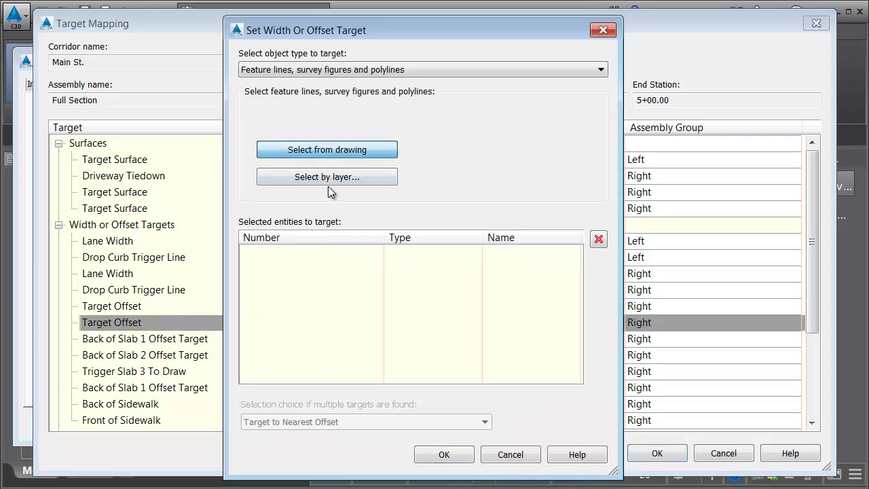
key(Return)
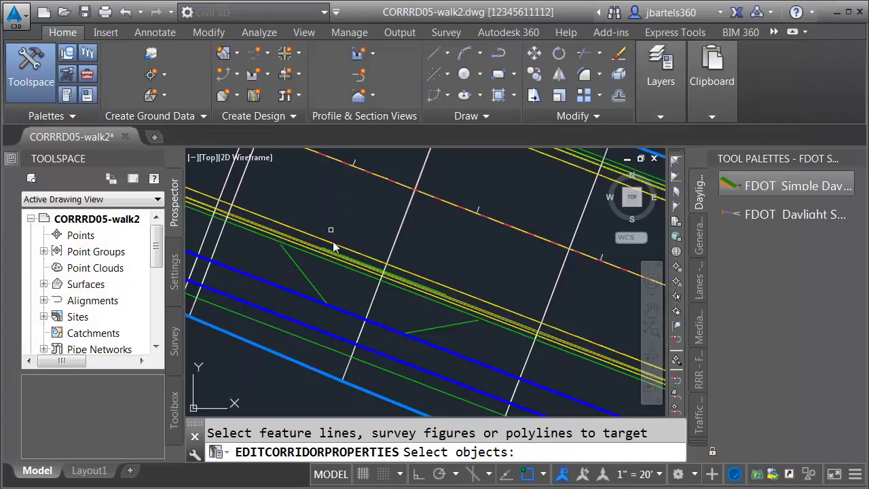
click(326, 335)
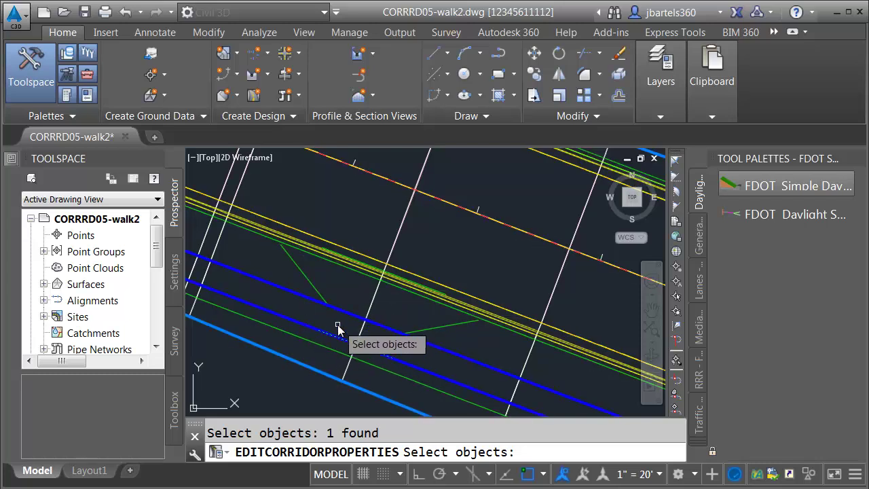
key(Return)
click(444, 455)
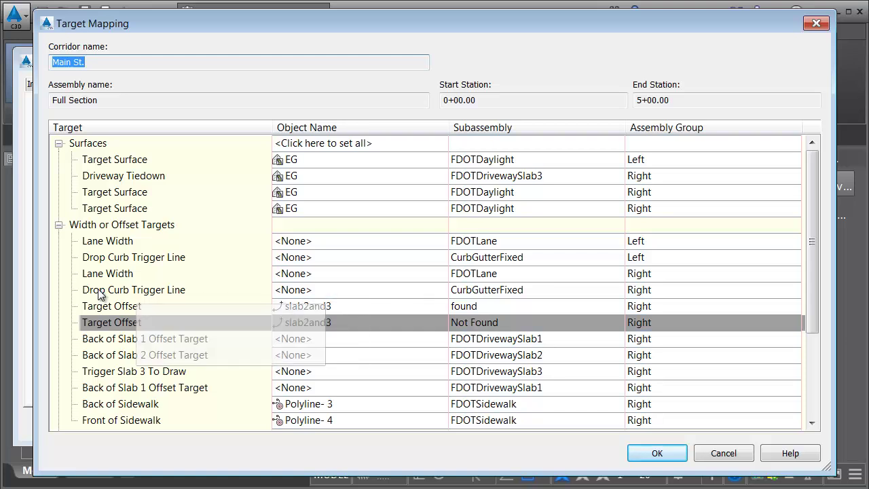
Step: Target the right Drop Curb Trigger Line to the cg-dropzone feature line
click(296, 290)
click(320, 151)
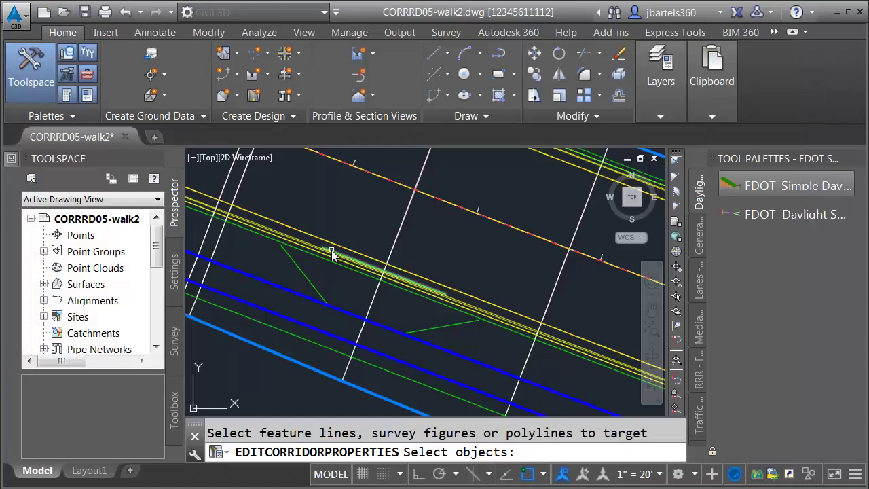
click(333, 248)
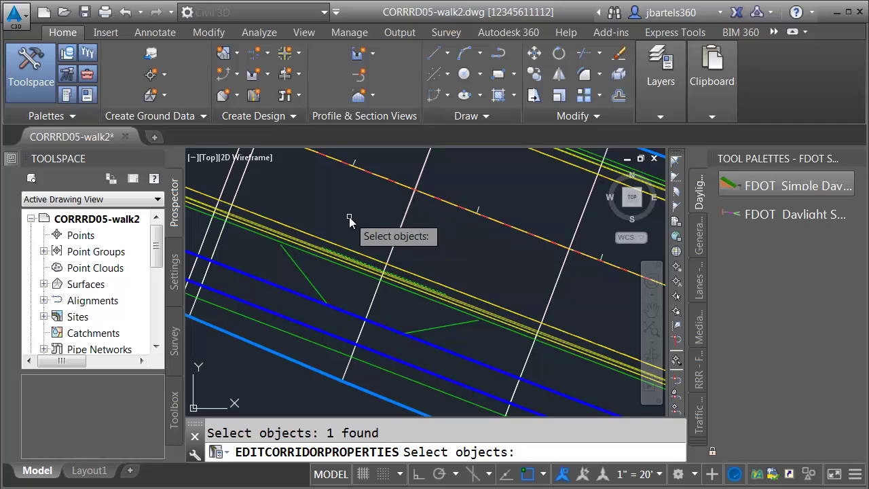
key(Return)
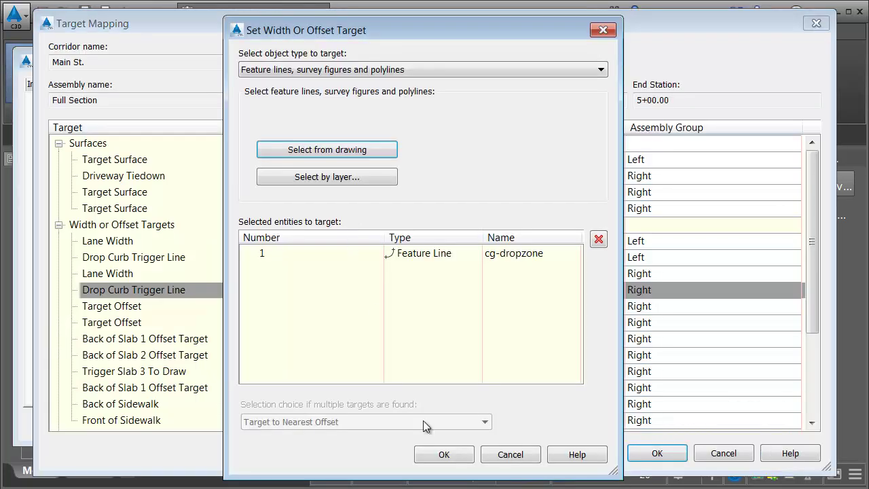
click(438, 453)
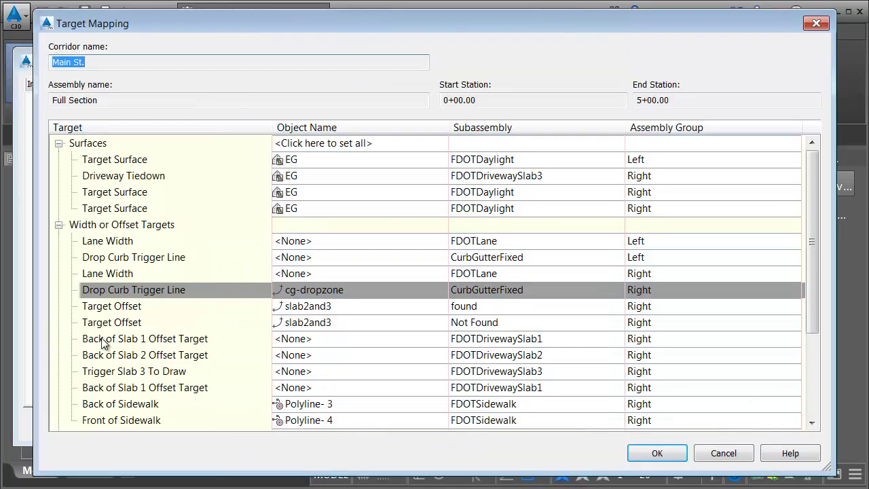
Step: Target the first Back of Slab 1 Offset Target to the slab1 feature line
click(280, 338)
click(322, 150)
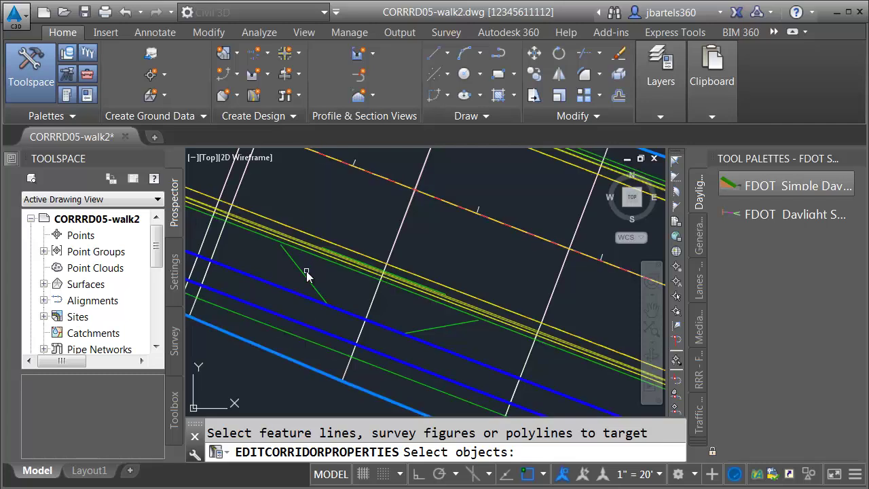
click(304, 275)
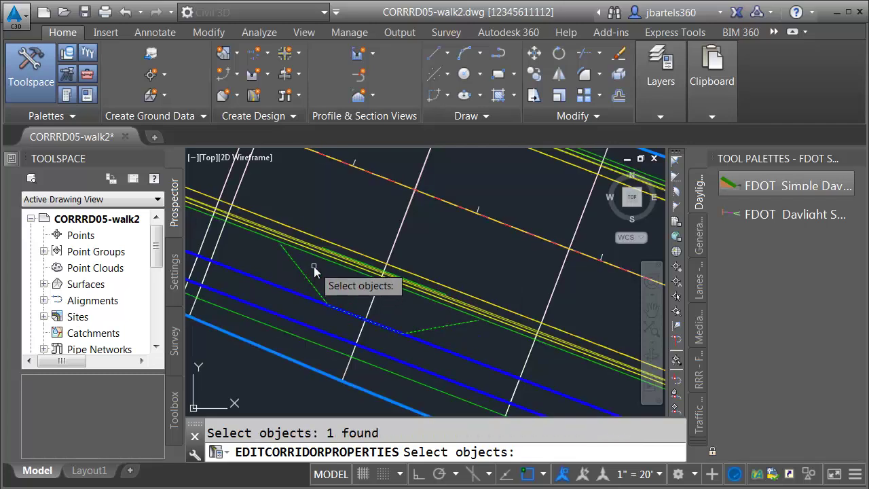
key(Return)
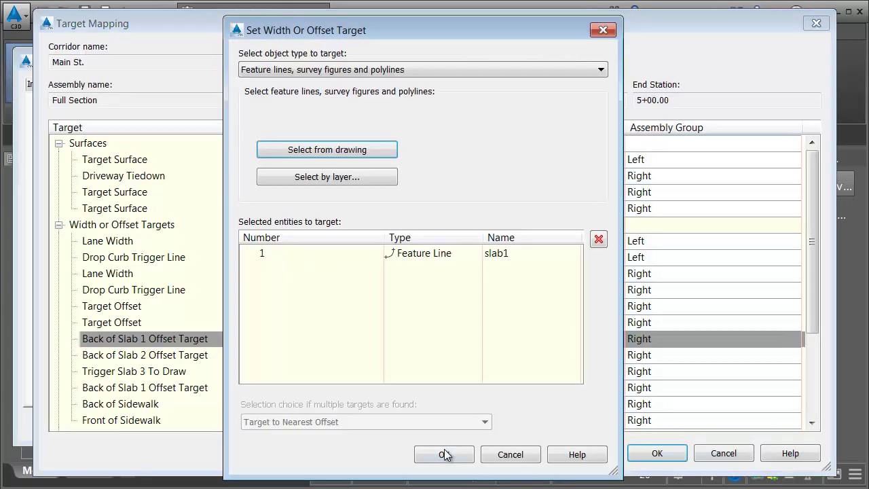
click(449, 452)
drag(811, 248, 813, 329)
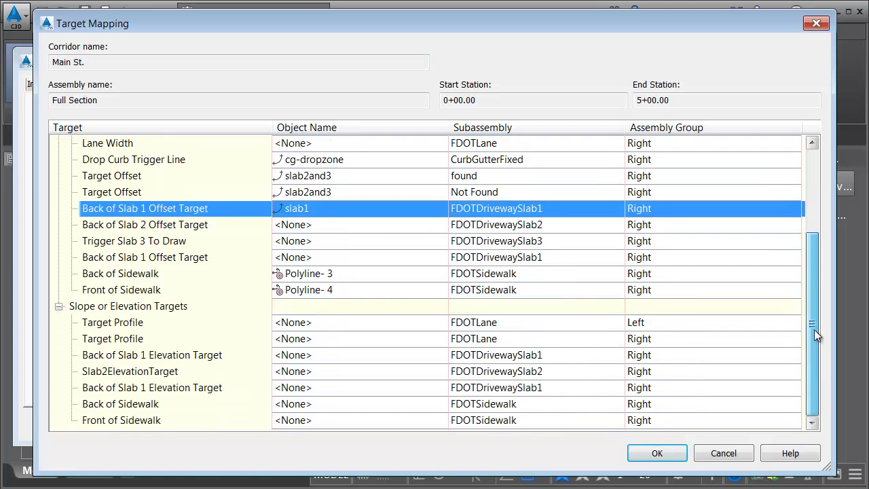
Step: Assign feature line slab1 as the first Back of Slab 1 Elevation Target
click(289, 355)
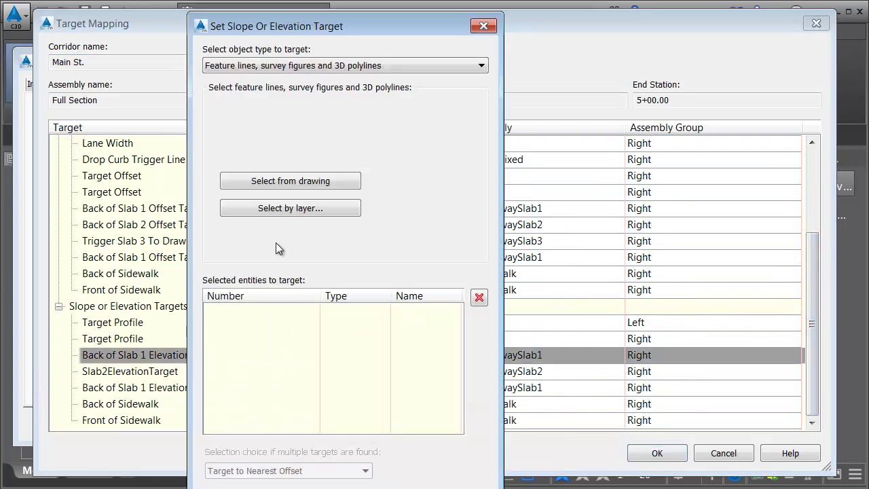
click(267, 179)
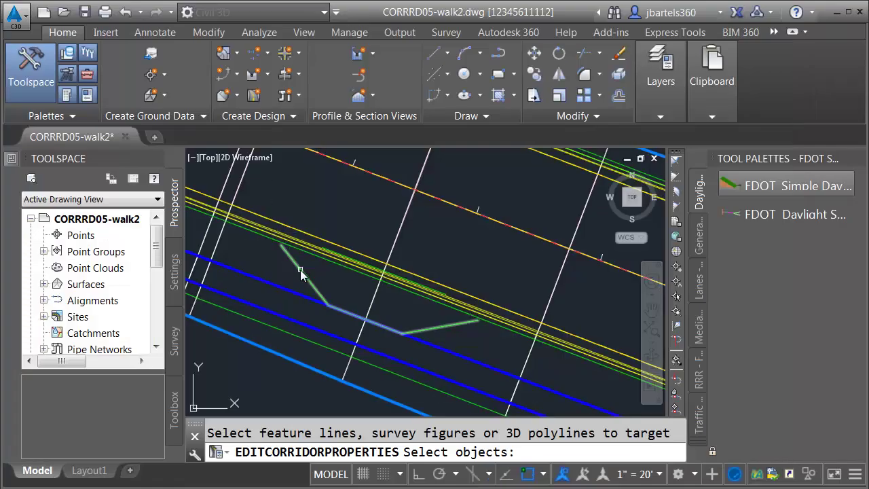
click(300, 270)
key(Return)
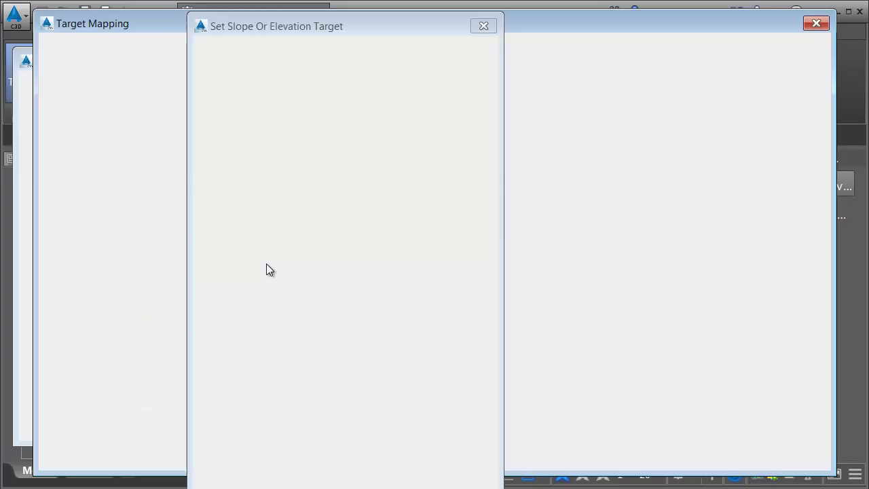
click(329, 480)
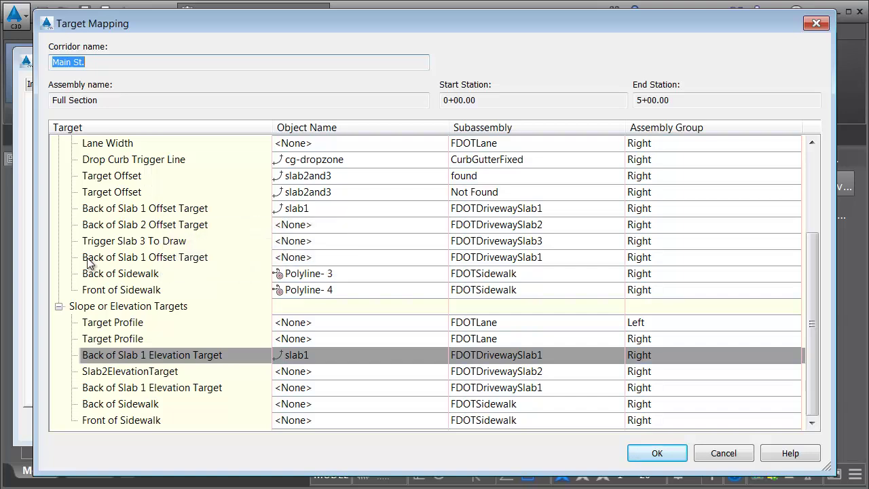
Step: Point the second Back of Slab 1 Offset Target to feature line slab1
click(307, 256)
click(313, 148)
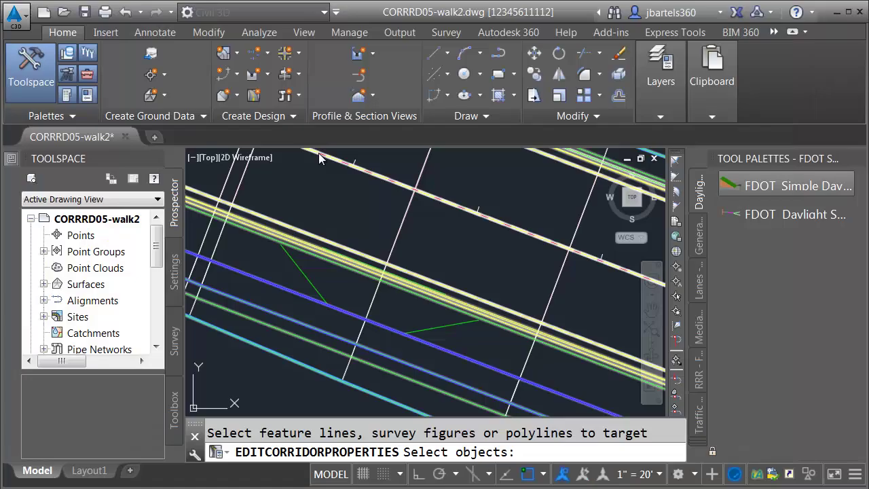
click(301, 266)
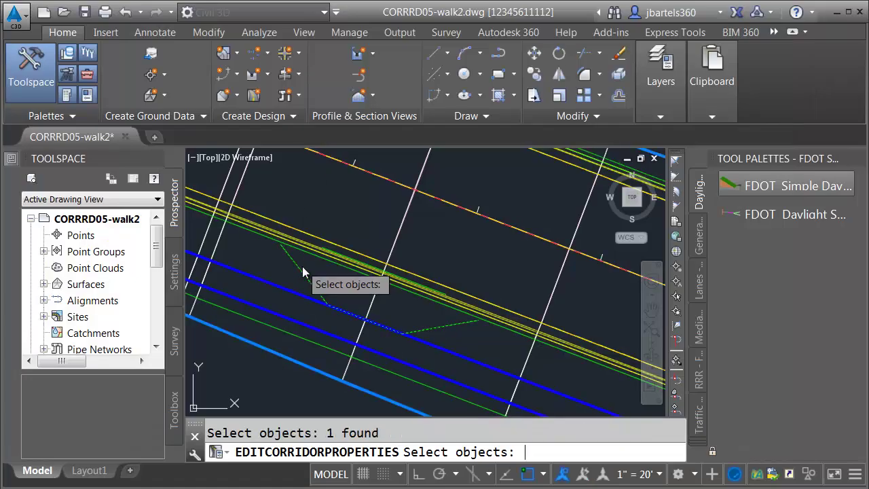
key(Return)
click(448, 454)
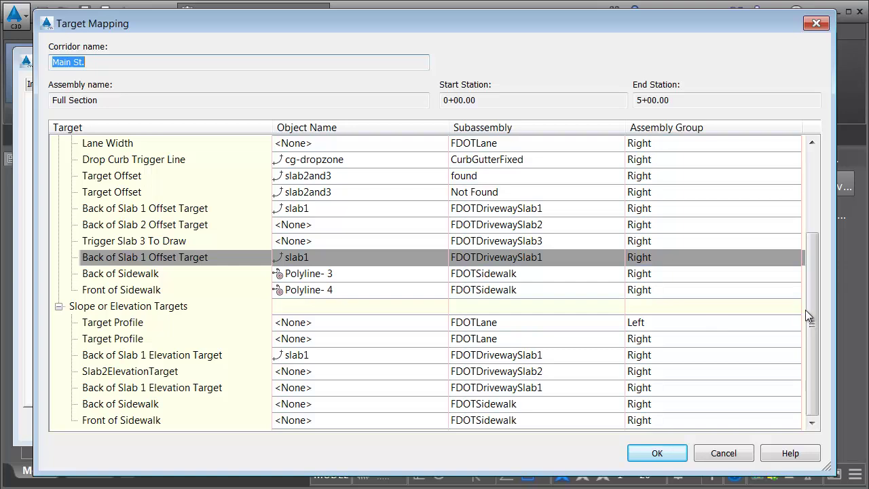
Step: Set the second Back of Slab 1 Elevation Target to feature line slab1
click(287, 388)
click(285, 182)
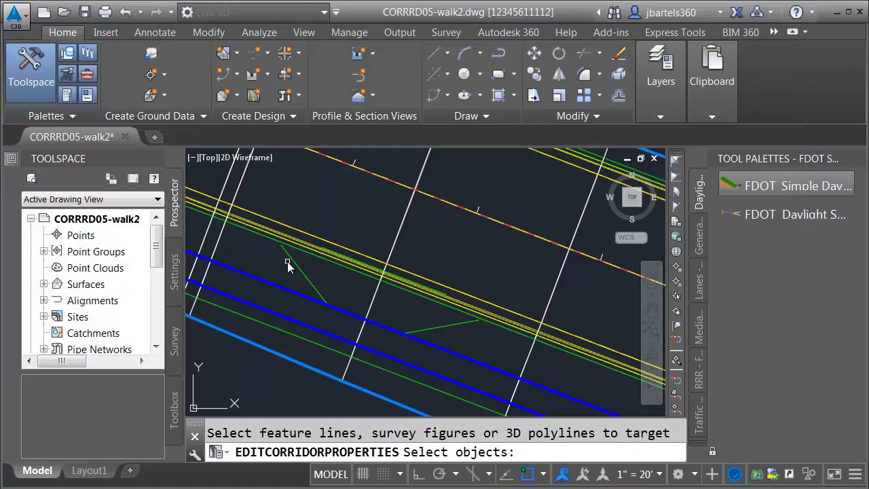
click(295, 264)
key(Return)
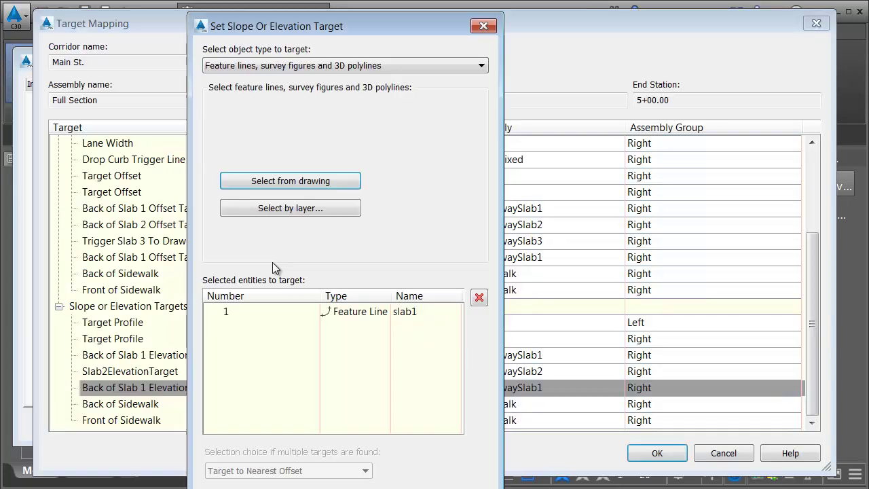
key(Return)
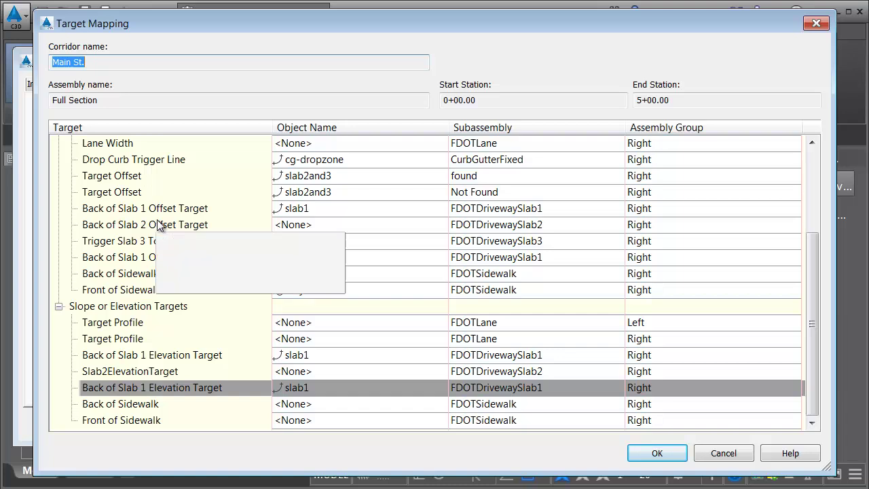
Step: Assign feature line slab2and3 as the Back of Slab 2 Offset Target
click(282, 224)
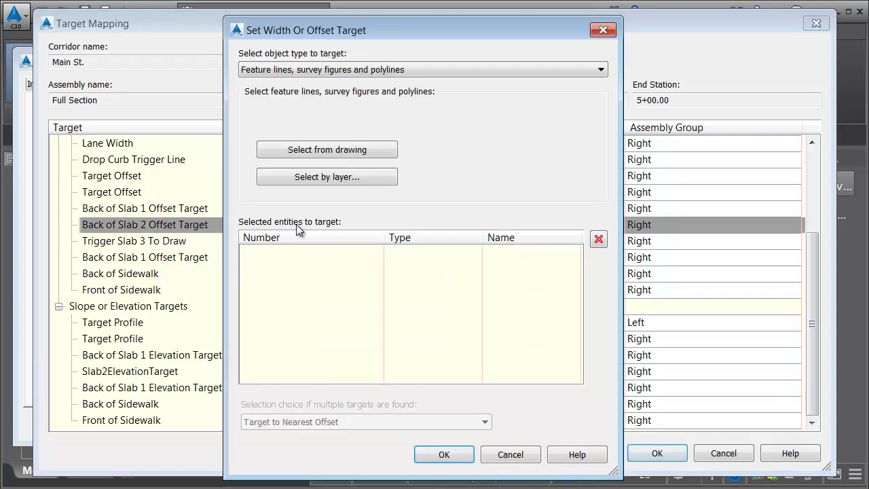
click(314, 151)
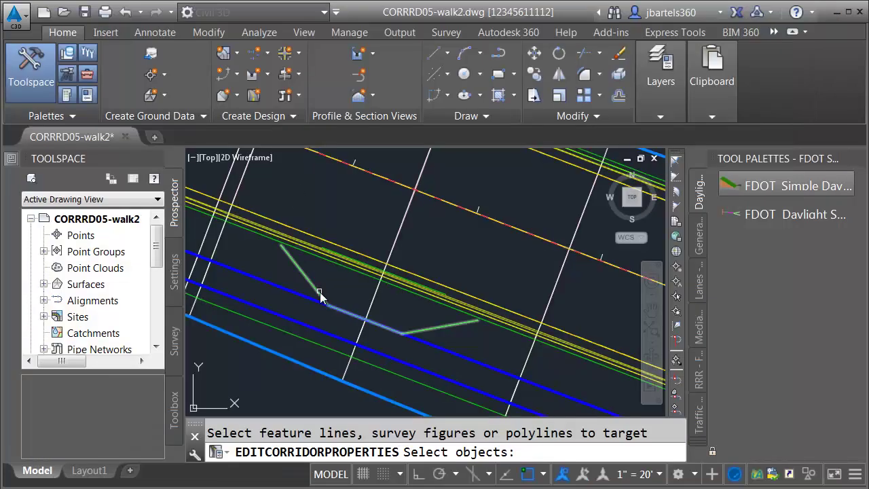
click(378, 352)
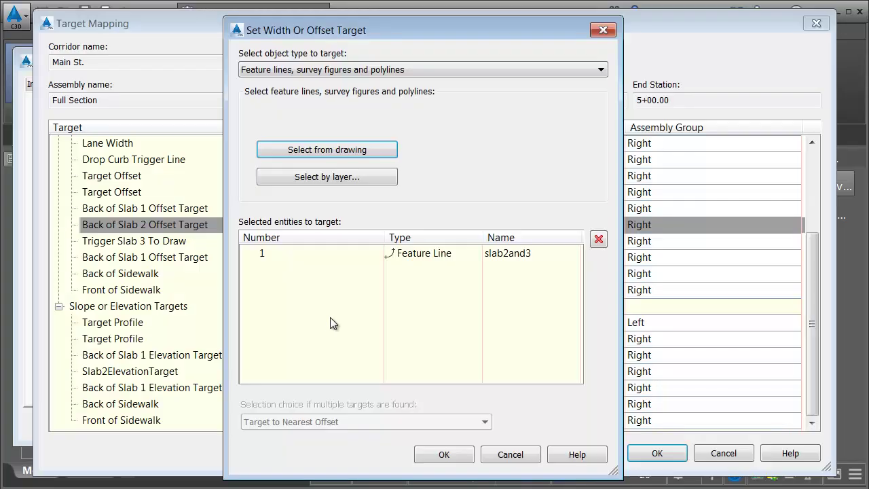
click(441, 454)
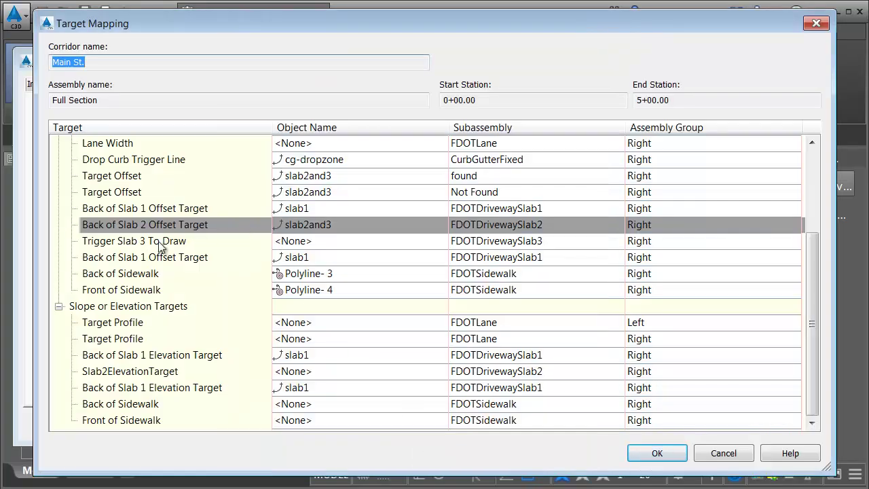
Step: Target slab2and3 for Trigger Slab 3 To Draw and accept the target mapping
click(282, 241)
click(309, 150)
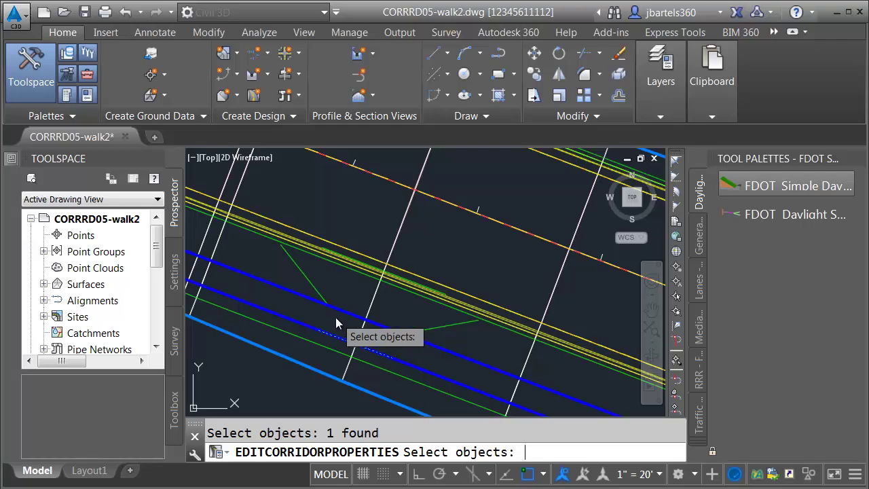
key(Return)
click(444, 455)
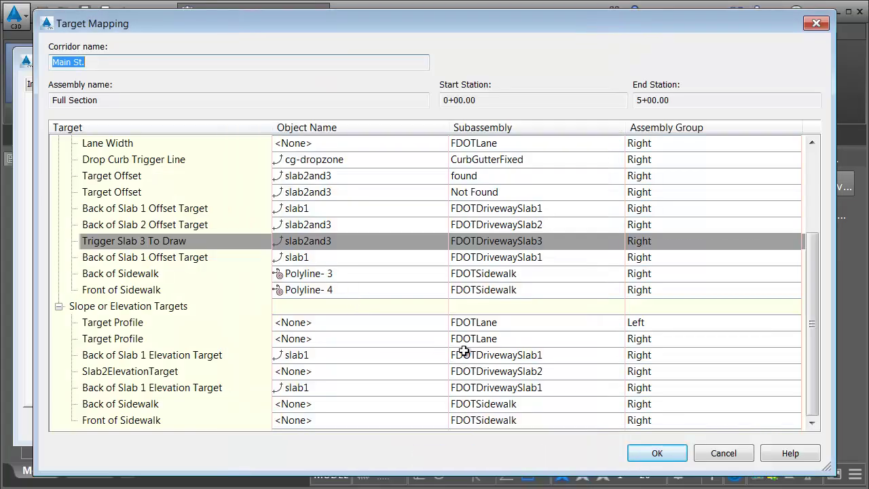
click(655, 453)
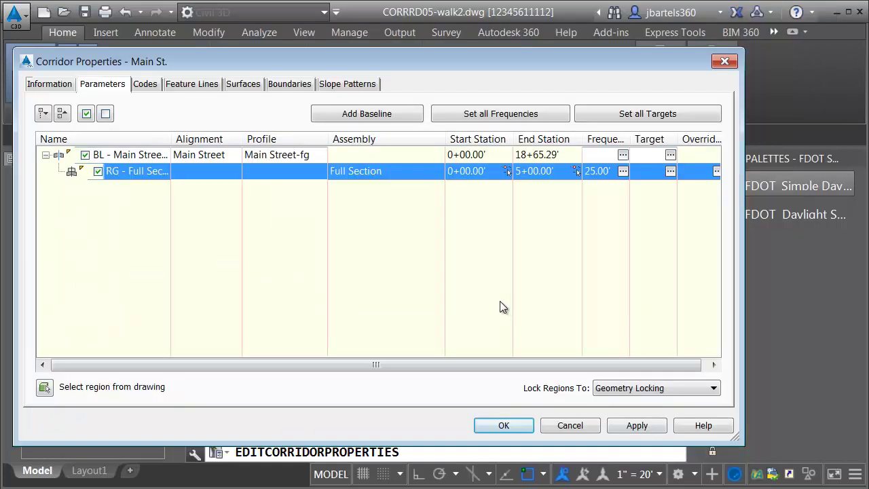
Step: Set the Full Section region's Adjacent to offset target start/end frequency option to No
click(623, 172)
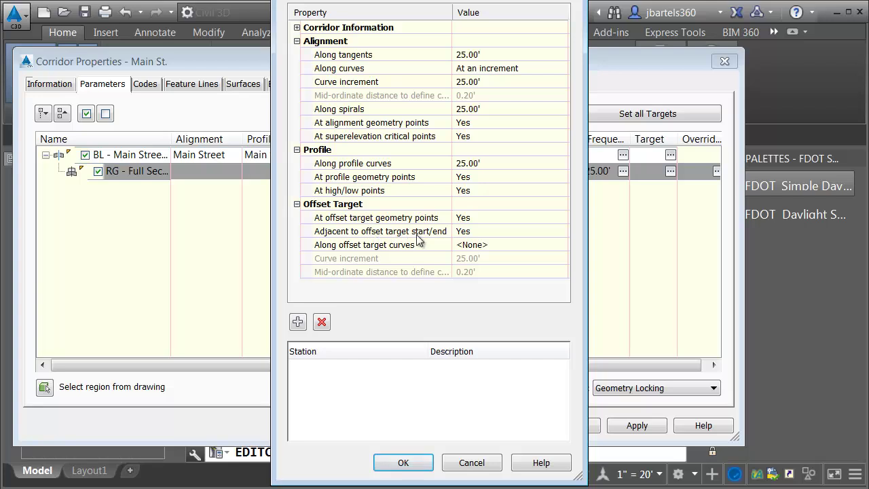
click(466, 232)
click(467, 232)
click(467, 253)
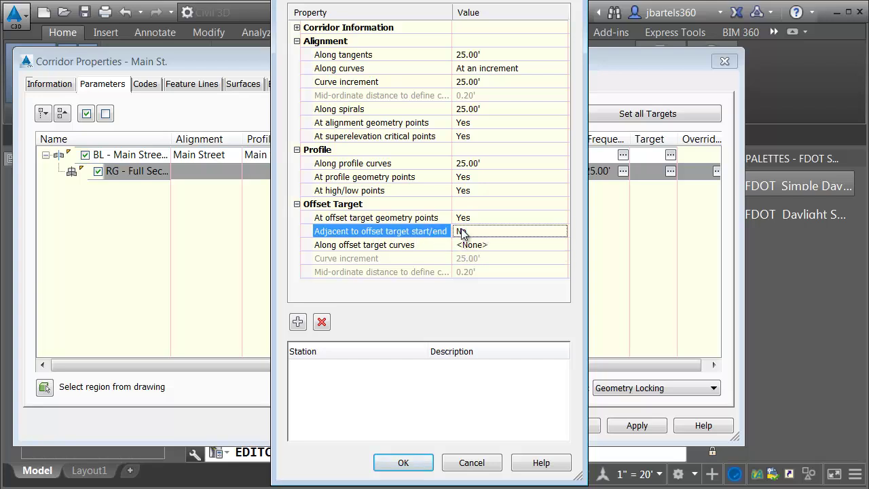
Step: Add frequency stations at 2+44.00 and 2+56.00 picked from the drawing
click(298, 323)
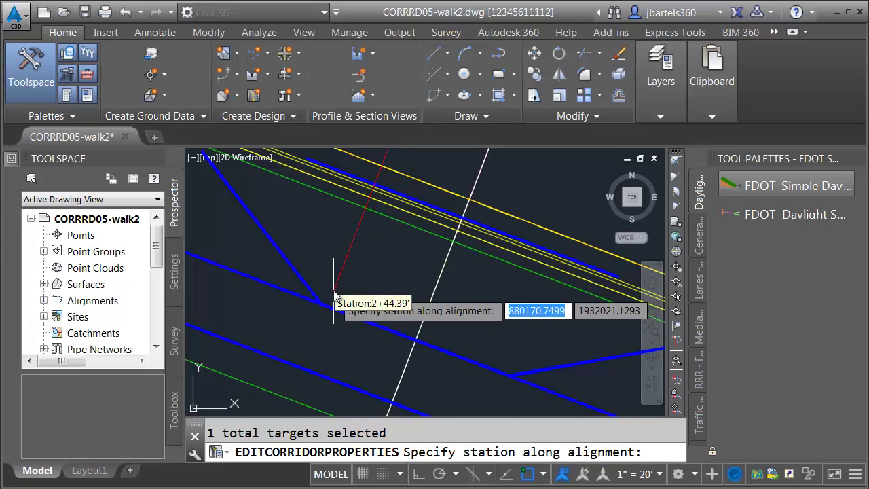
scroll(309, 295, up, 2)
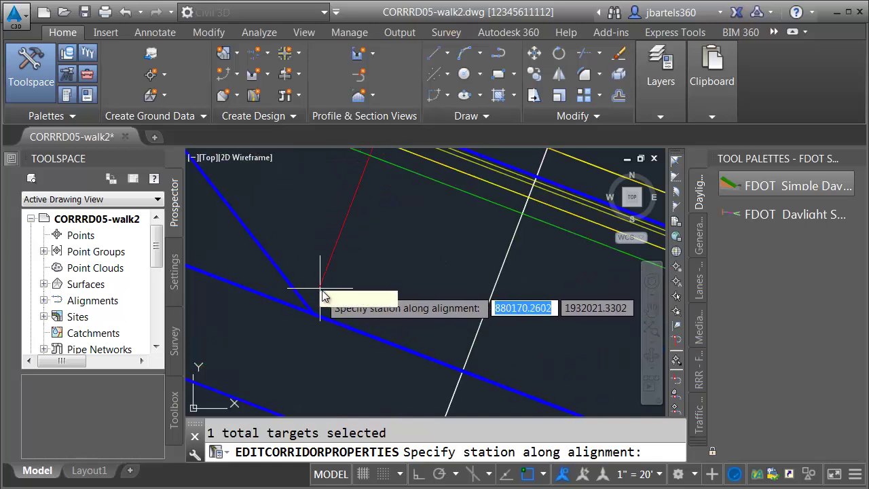
click(304, 290)
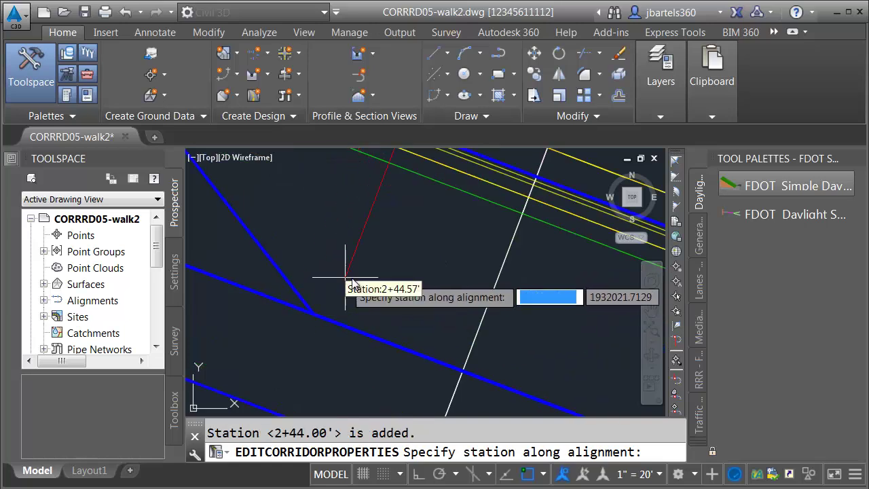
click(412, 313)
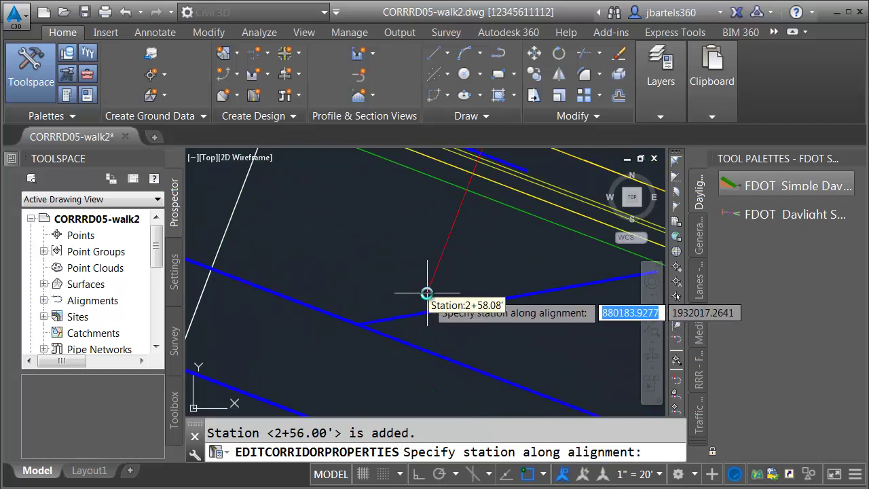
key(Return)
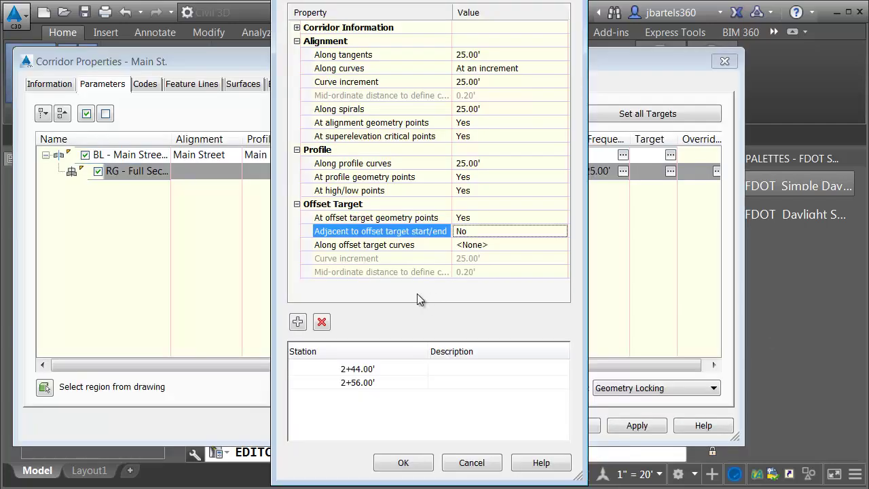
Step: Change the first added station to 2+43.99, adjust the second, and apply the changes
click(366, 371)
click(366, 370)
click(309, 370)
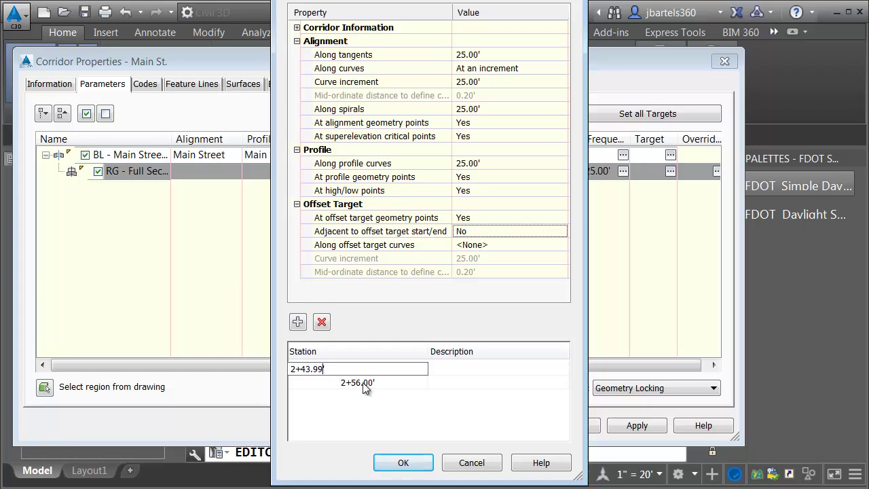
click(364, 386)
click(364, 385)
drag(320, 382, 324, 383)
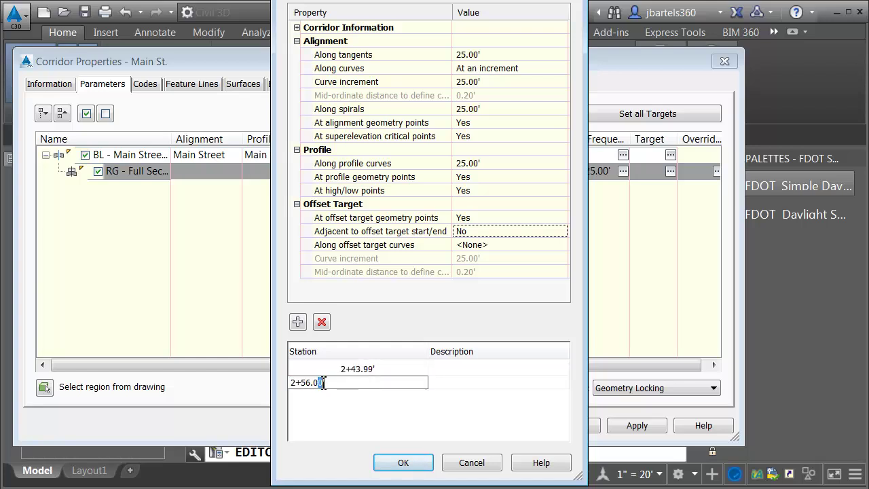
click(403, 462)
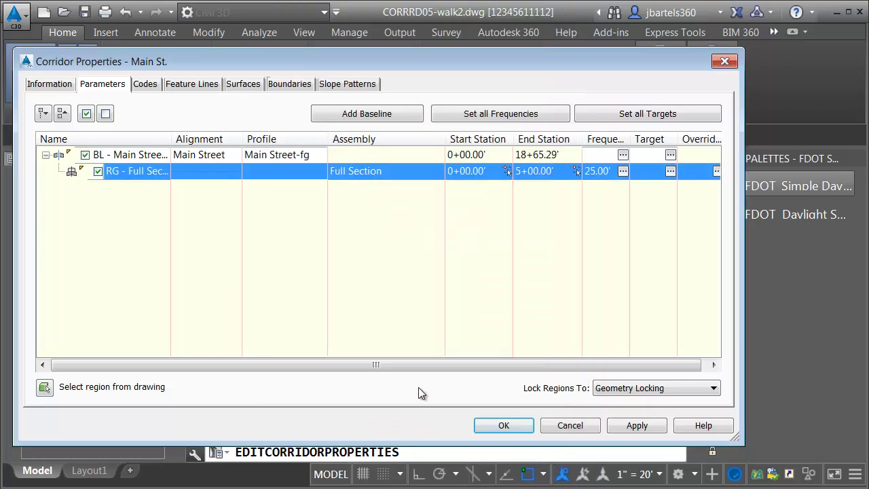
click(503, 426)
Step: Rebuild the Main St. corridor and open the Section Editor at station 2+25.00
click(258, 246)
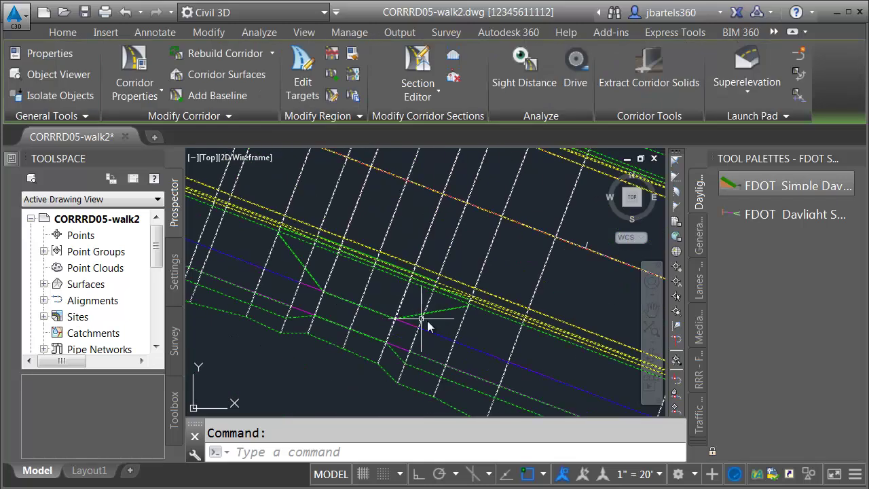
scroll(380, 306, up, 3)
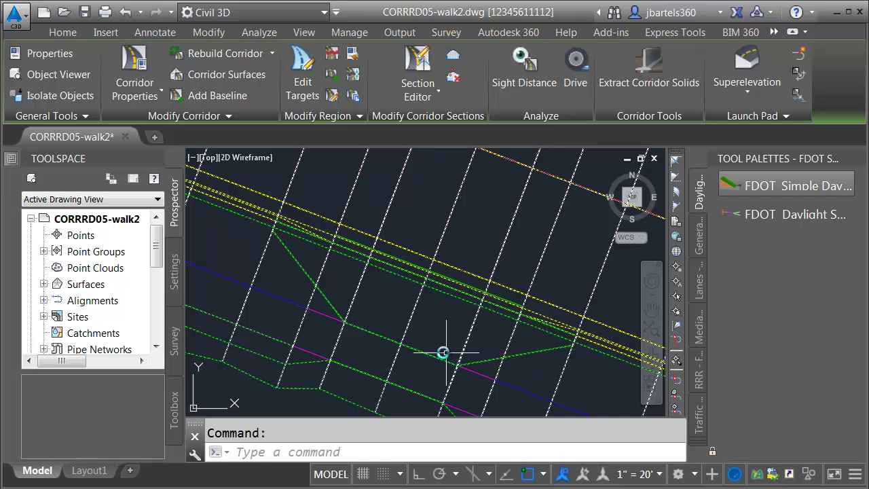
middle_drag(316, 287, 383, 325)
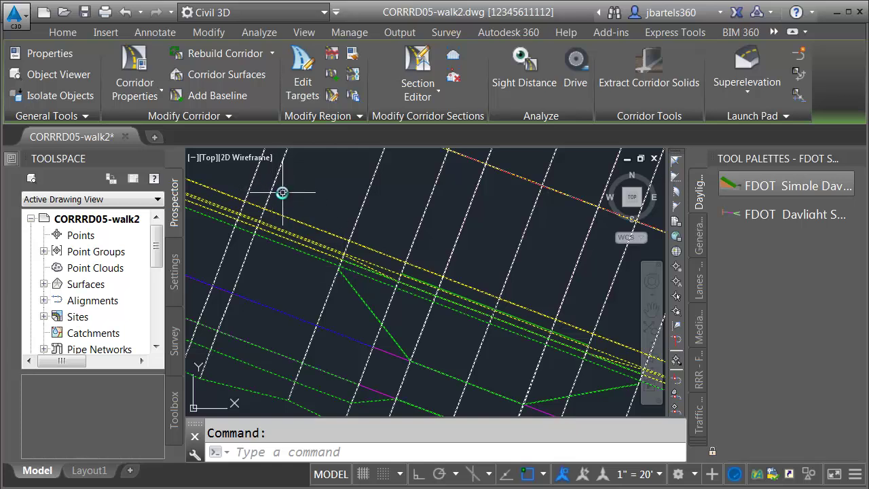
click(417, 75)
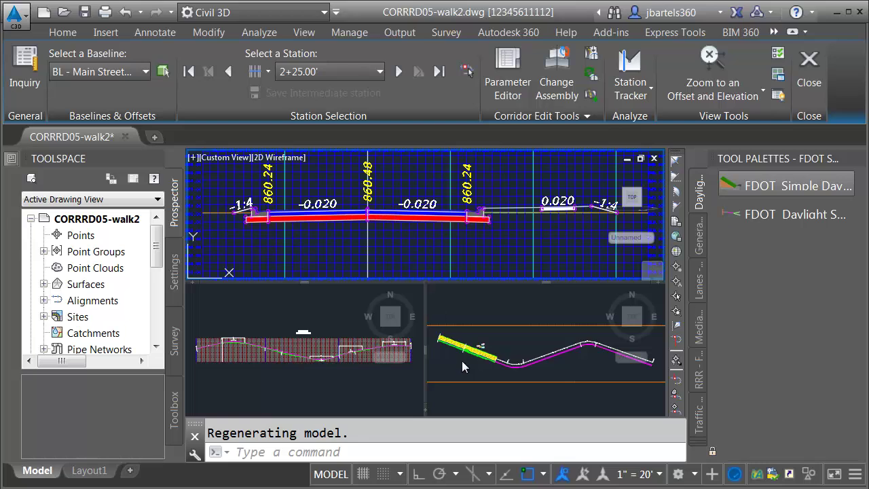
Step: Zoom into the plan and cross-section viewports and zoom the section to an offset and elevation
click(461, 366)
scroll(465, 374, up, 8)
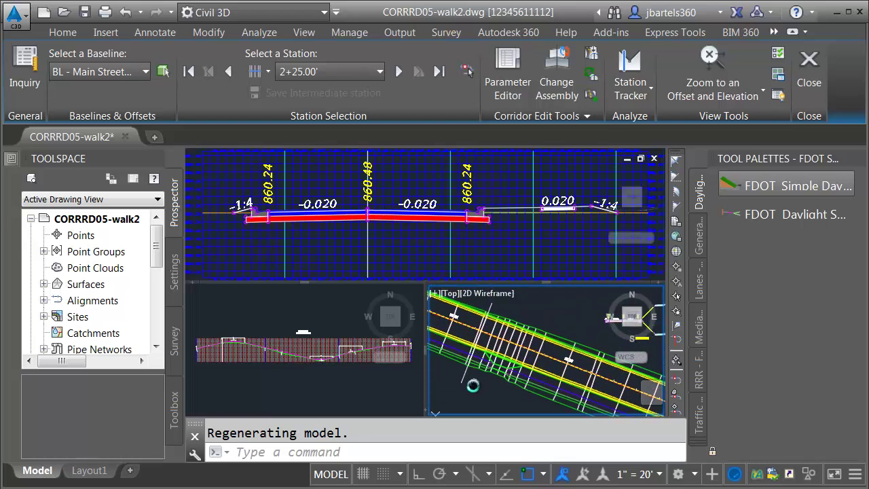
click(508, 228)
scroll(512, 230, up, 4)
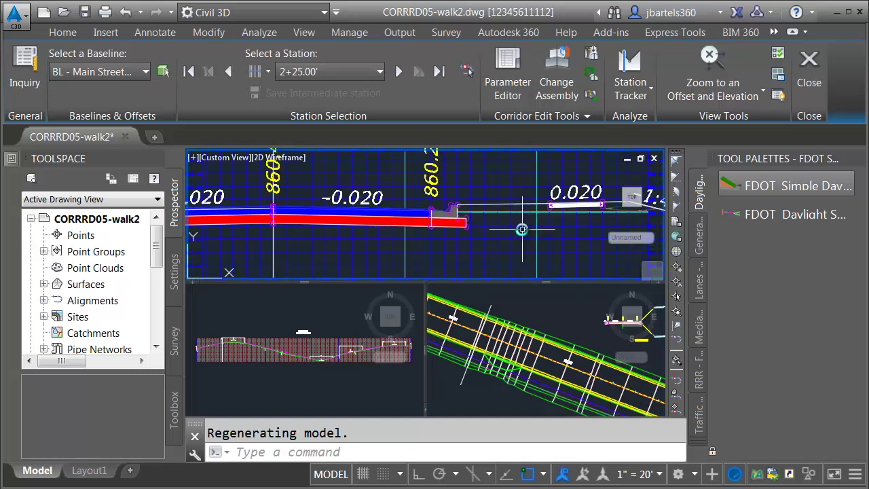
middle_drag(488, 221, 468, 224)
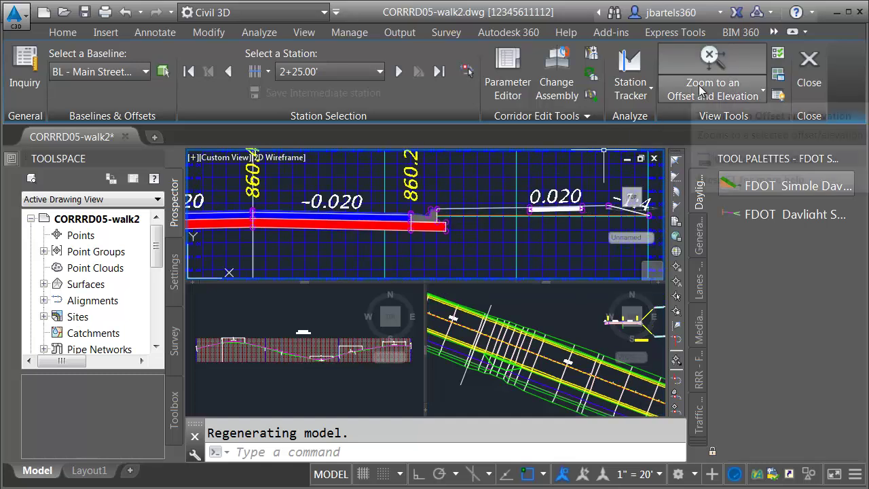
click(711, 60)
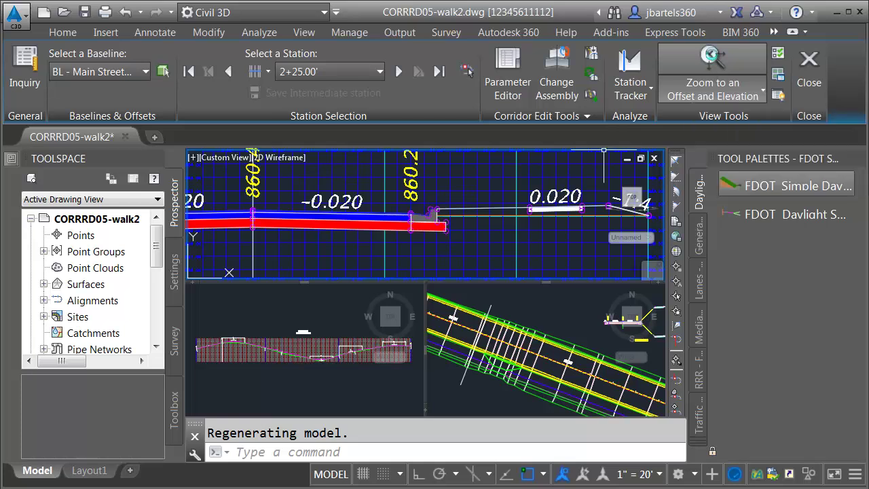
click(480, 366)
scroll(475, 366, up, 3)
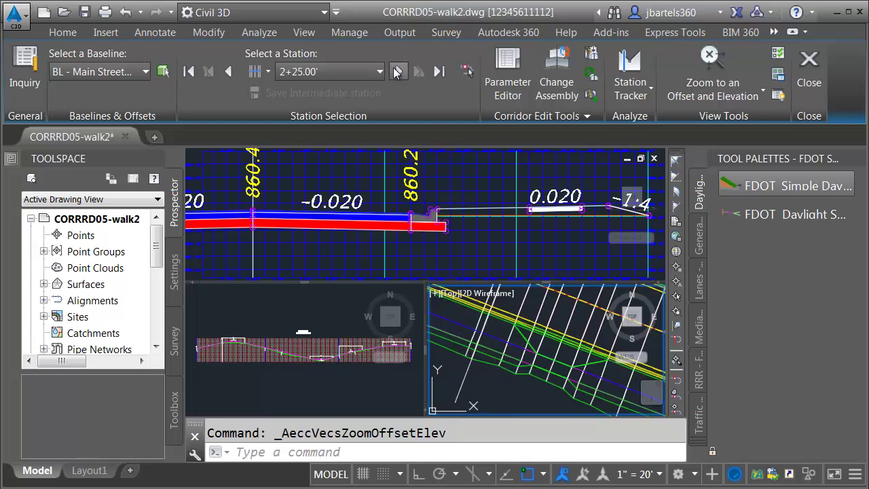
Step: Advance the section to station 2+34.00 and select the green feature line in plan
click(397, 72)
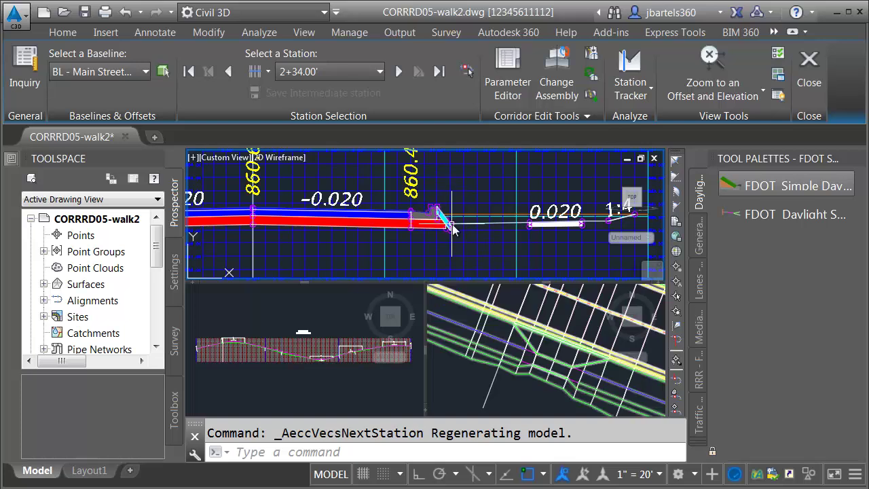
scroll(438, 204, up, 5)
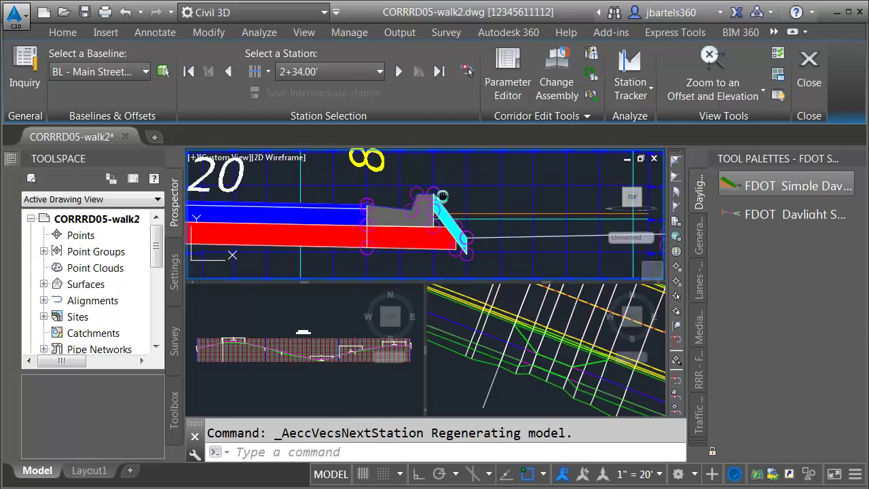
scroll(406, 178, up, 3)
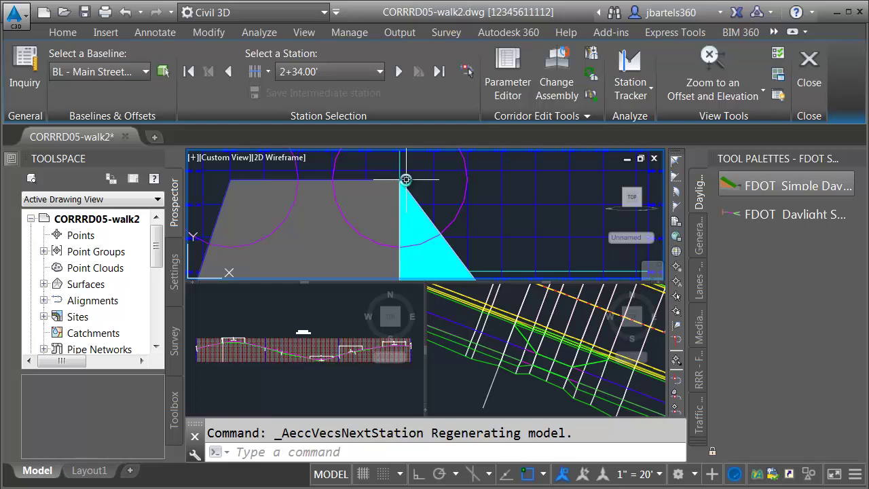
mouse_move(405, 178)
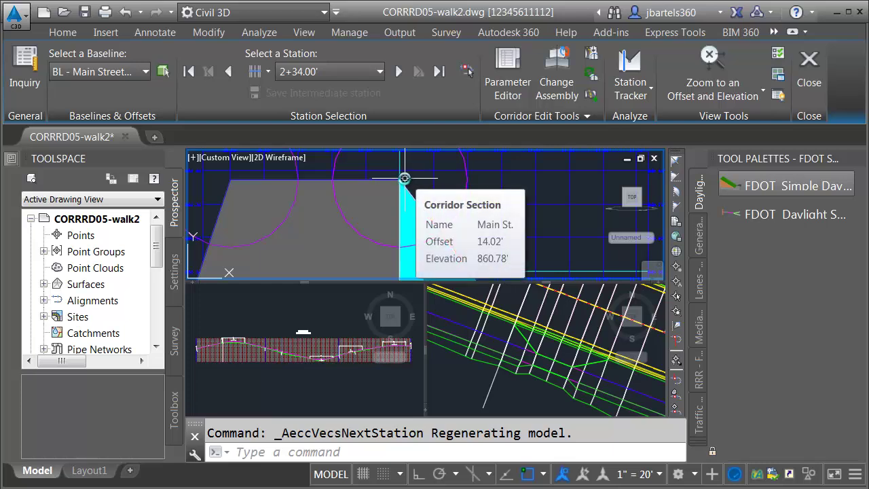
click(518, 347)
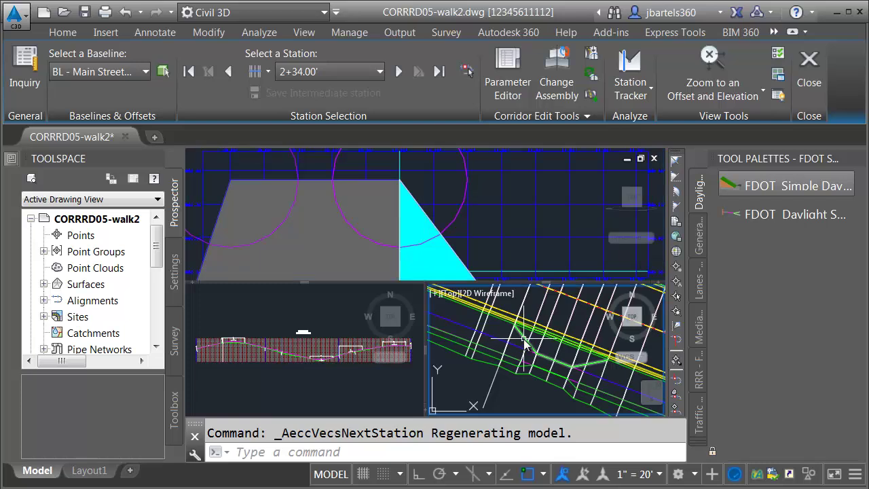
click(524, 342)
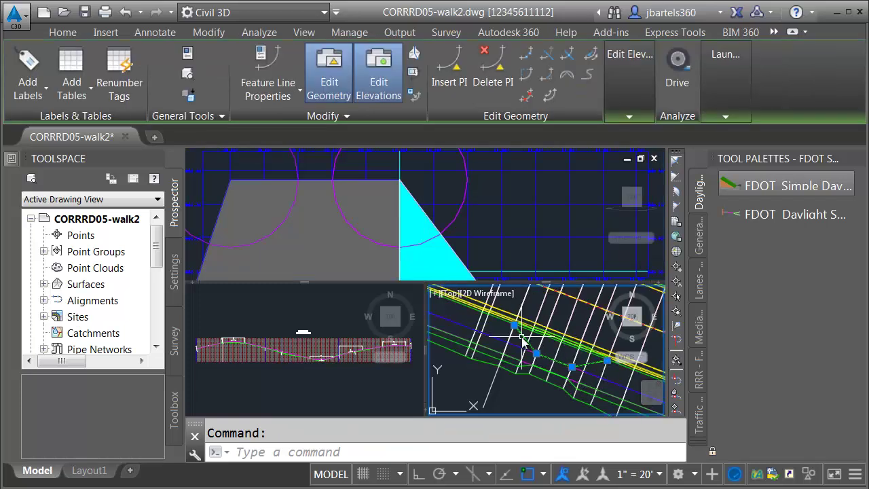
Step: In the Elevation Editor, set the 0+00.00 vertex elevation to 860.78
click(631, 116)
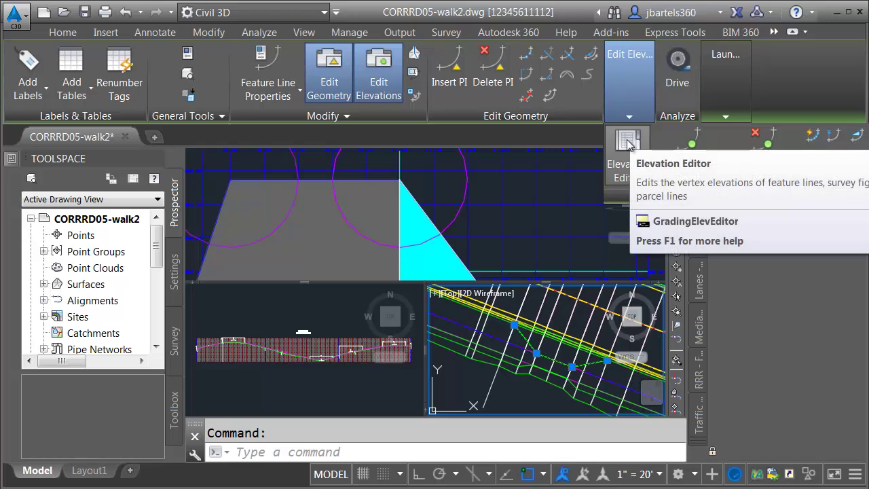
click(627, 145)
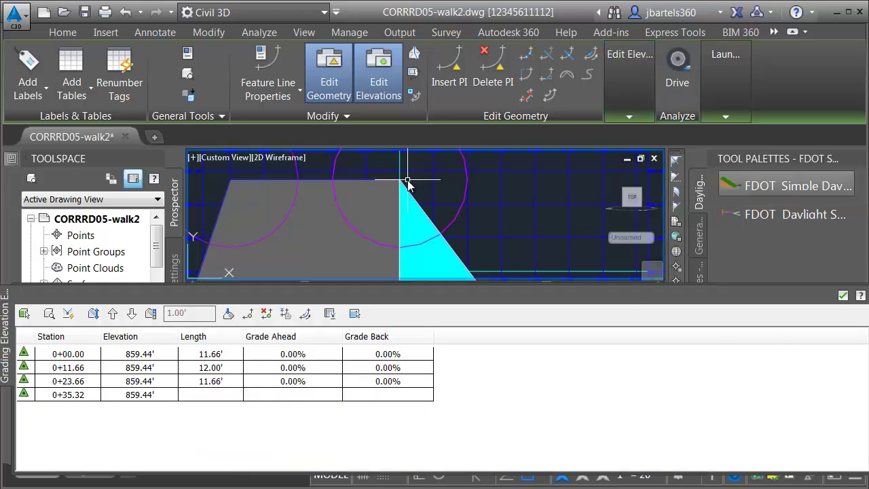
mouse_move(403, 180)
double_click(130, 353)
text(860.78)
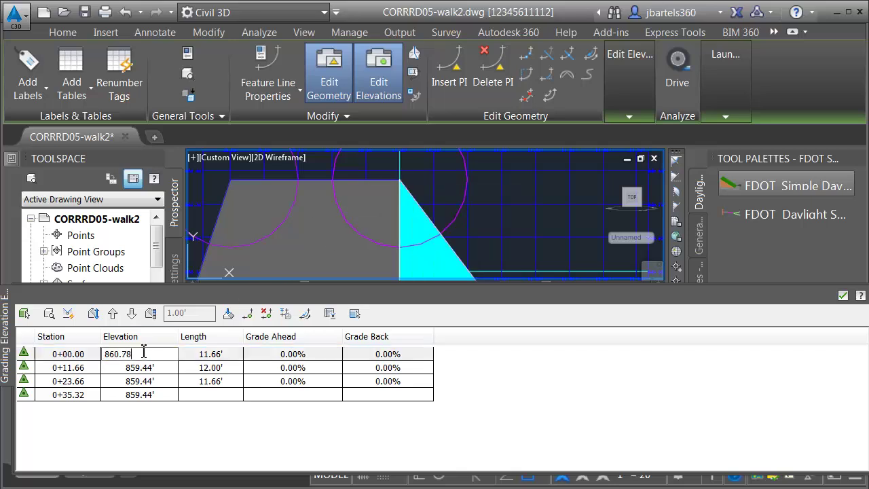
key(Return)
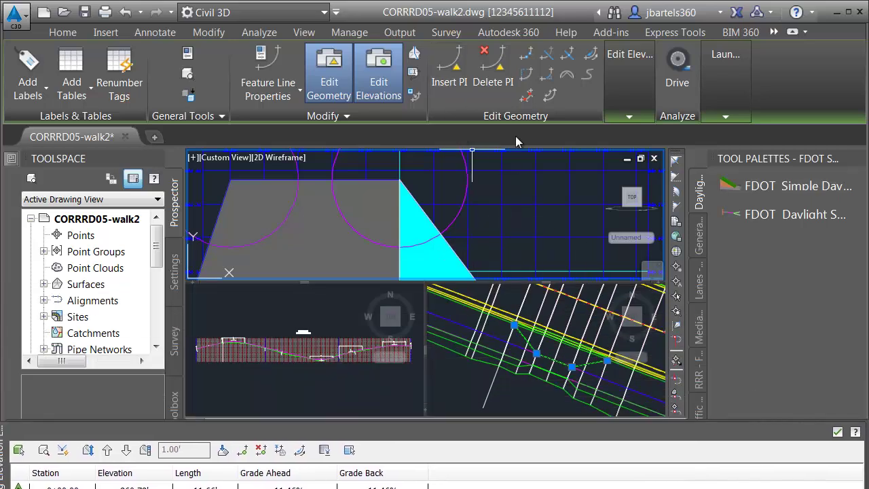
Step: Return to the Section Editor tools and advance to station 2+43.99
click(725, 52)
click(773, 32)
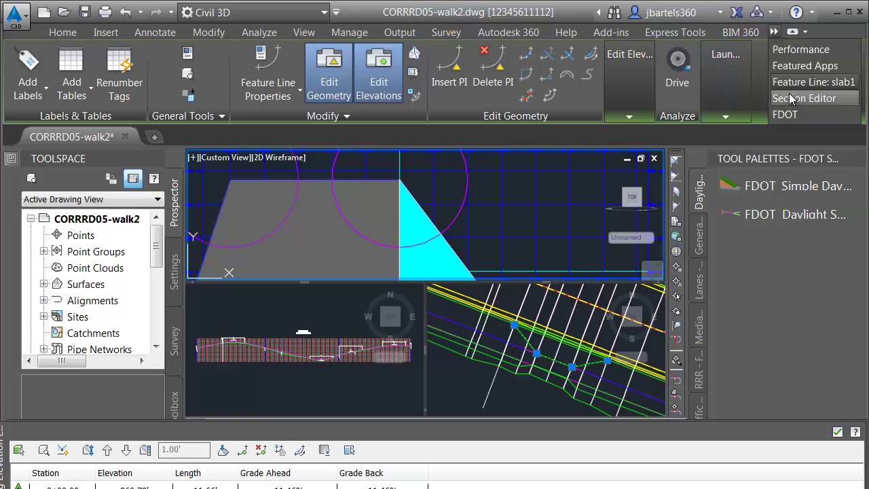
click(791, 90)
click(399, 71)
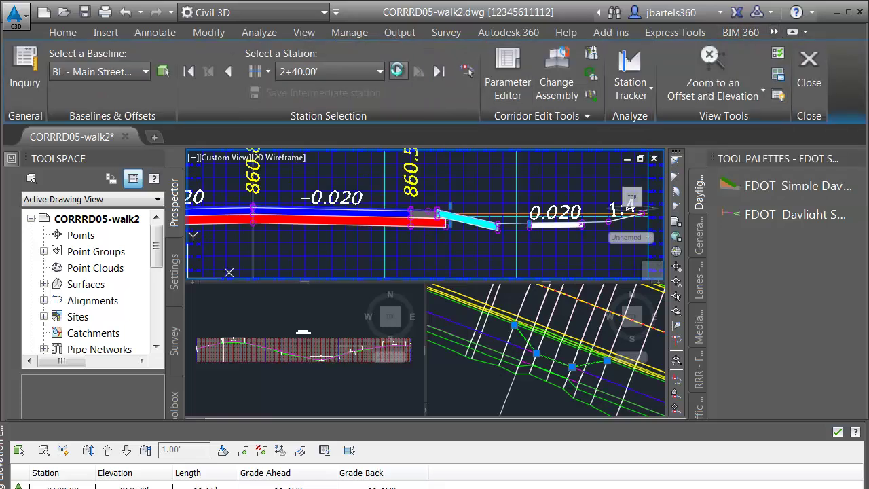
click(398, 71)
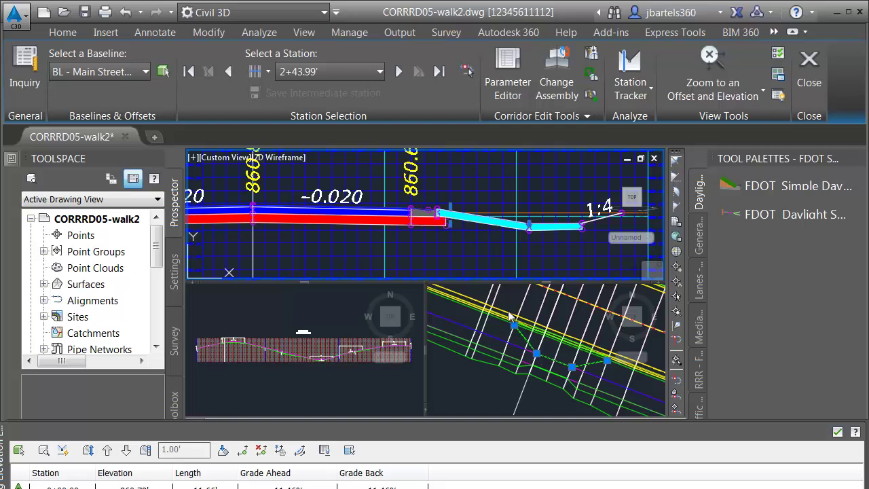
scroll(402, 210, up, 5)
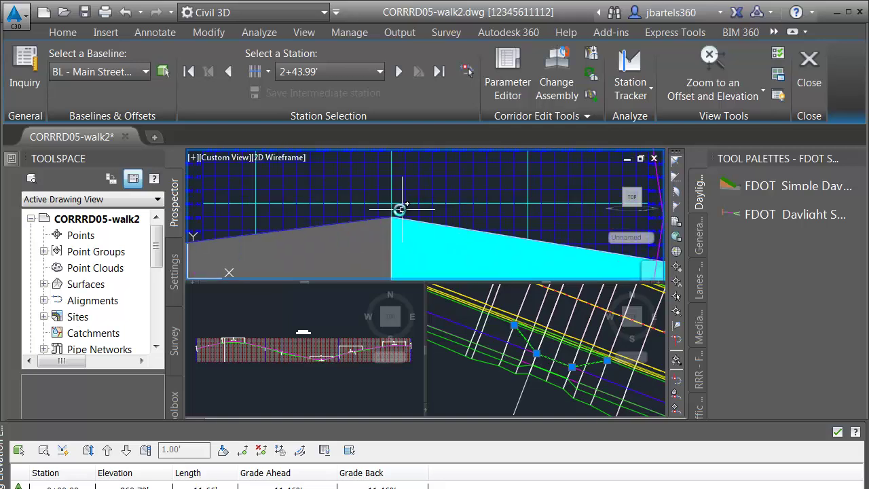
scroll(398, 213, up, 4)
mouse_move(393, 219)
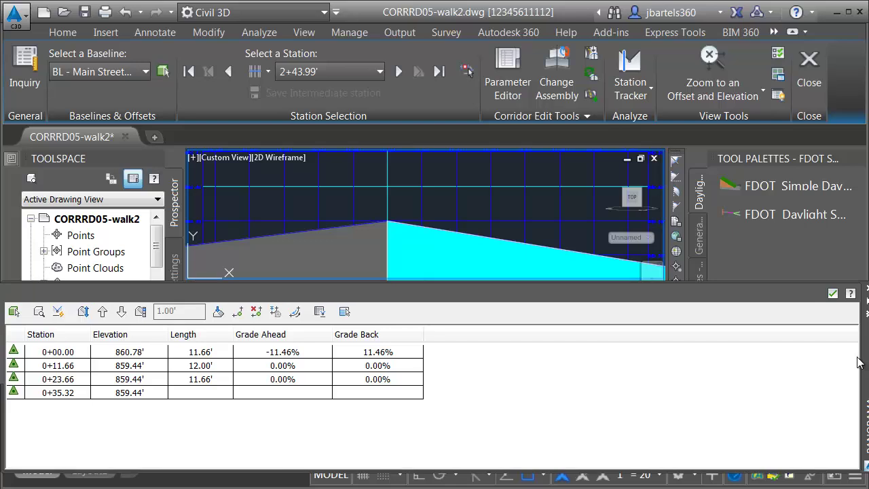
Step: Set the 0+11.66 vertex elevation to 861.14 and move the elevation table lower
click(142, 370)
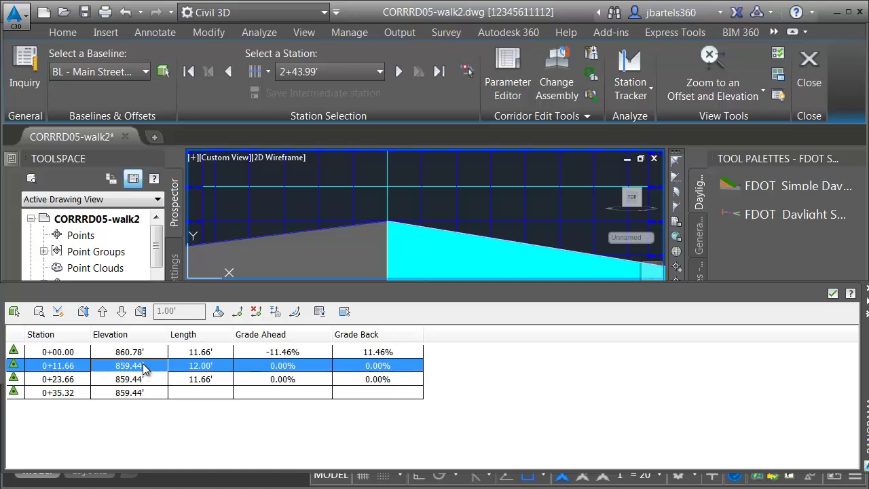
click(141, 365)
text(861.14)
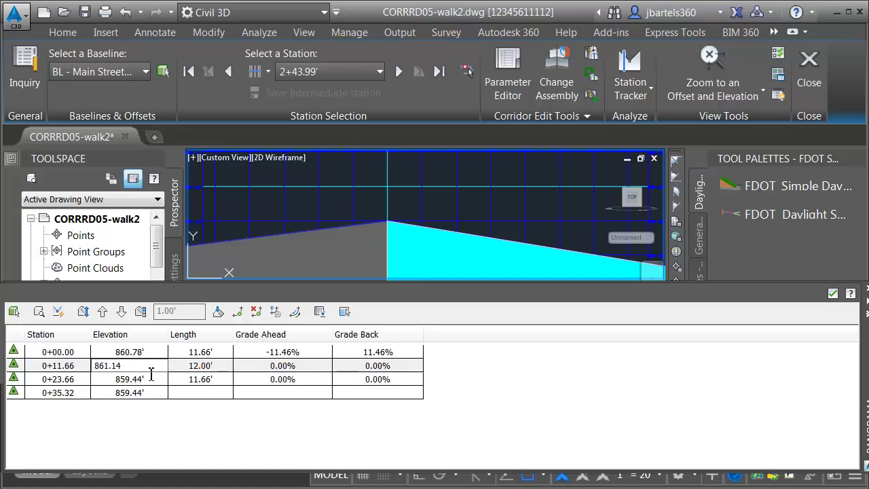
click(154, 381)
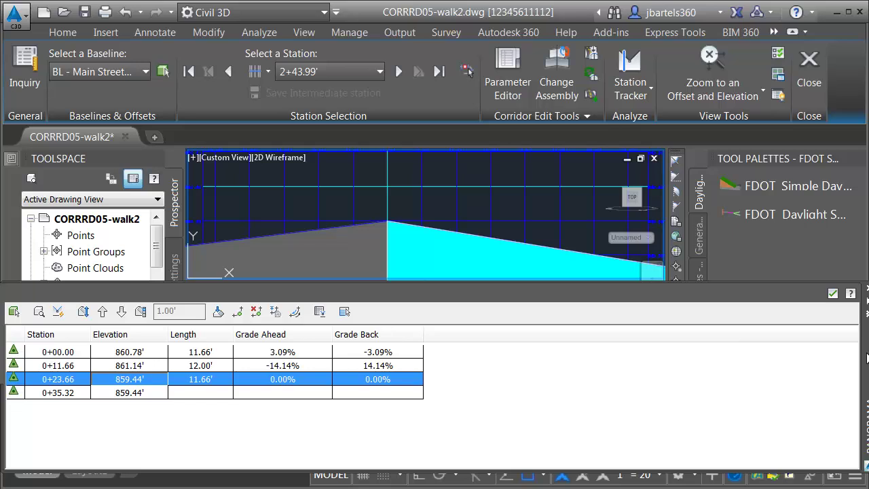
drag(868, 366, 866, 451)
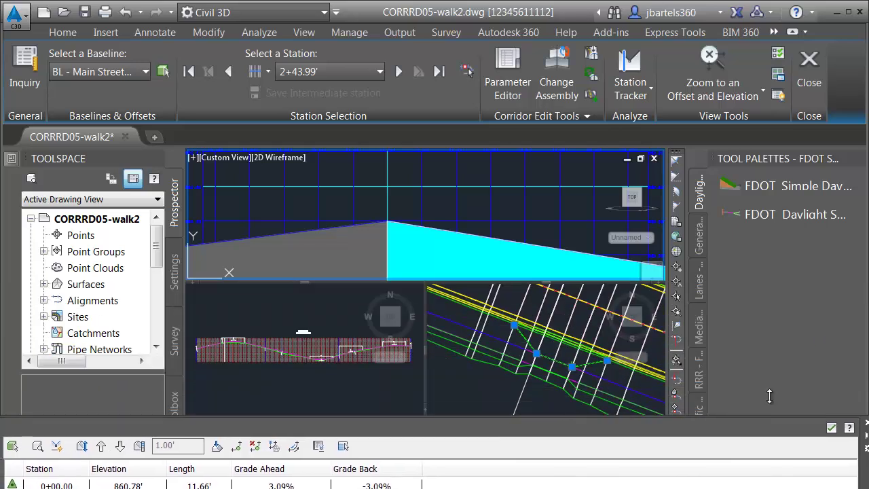
Step: Advance the section through 2+44.00 and 2+50.00 to station 2+56.00
click(398, 71)
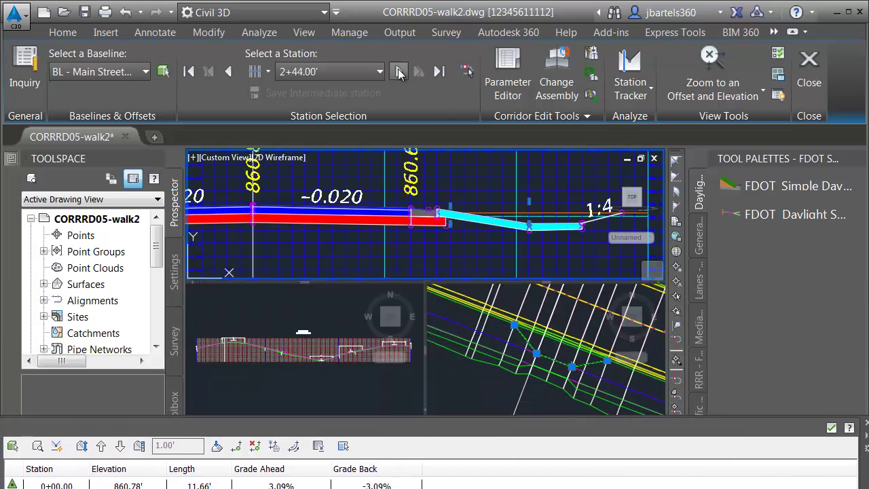
click(399, 71)
click(399, 71)
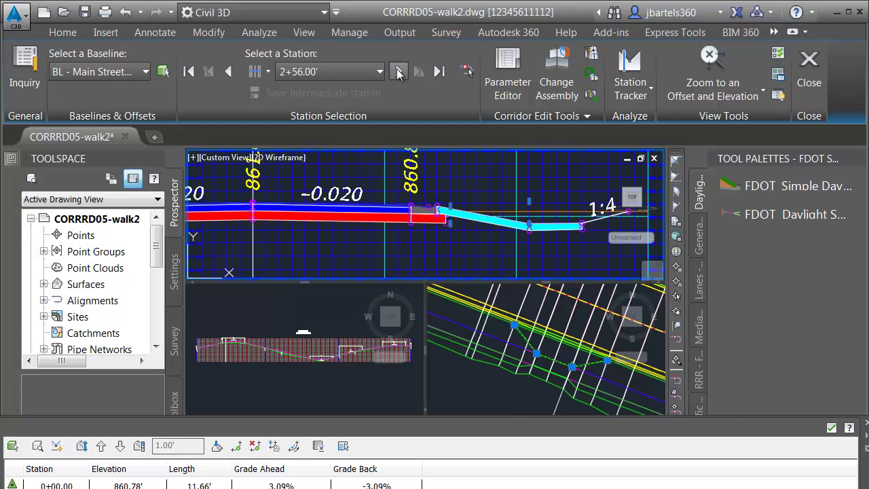
scroll(350, 180, up, 5)
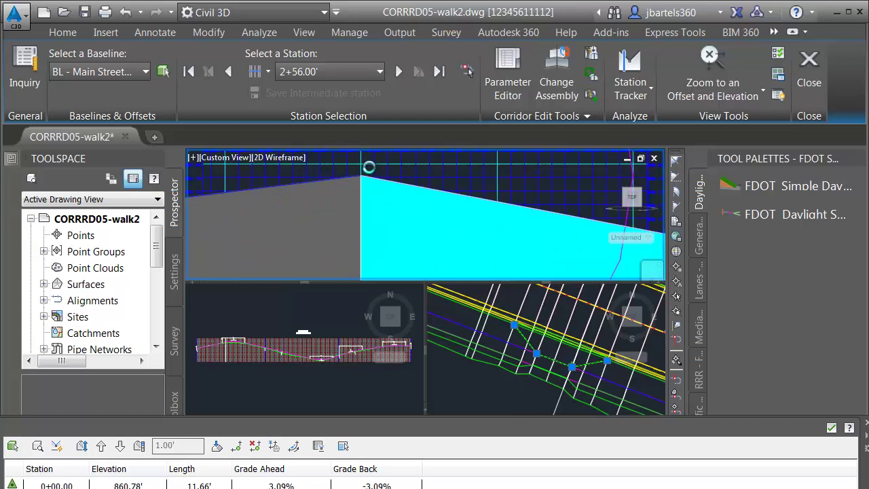
scroll(345, 203, up, 2)
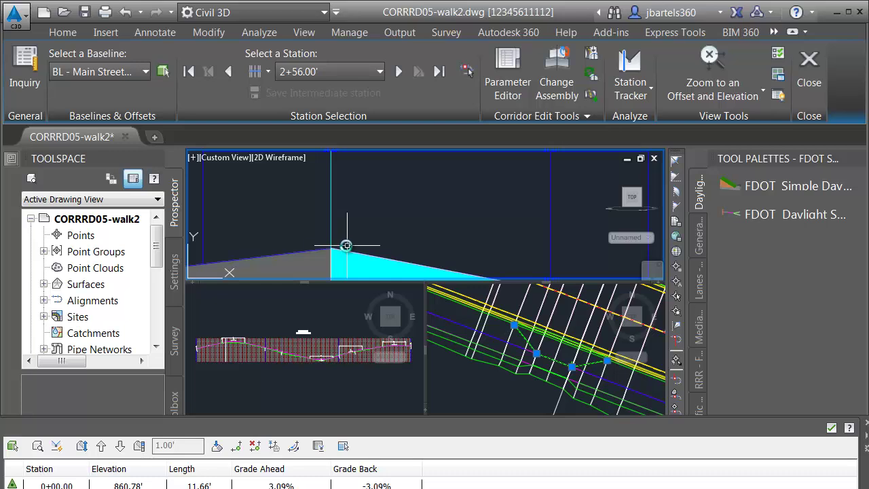
Step: Set the grading point at station 0+23.66 to elevation 861.34
mouse_move(341, 246)
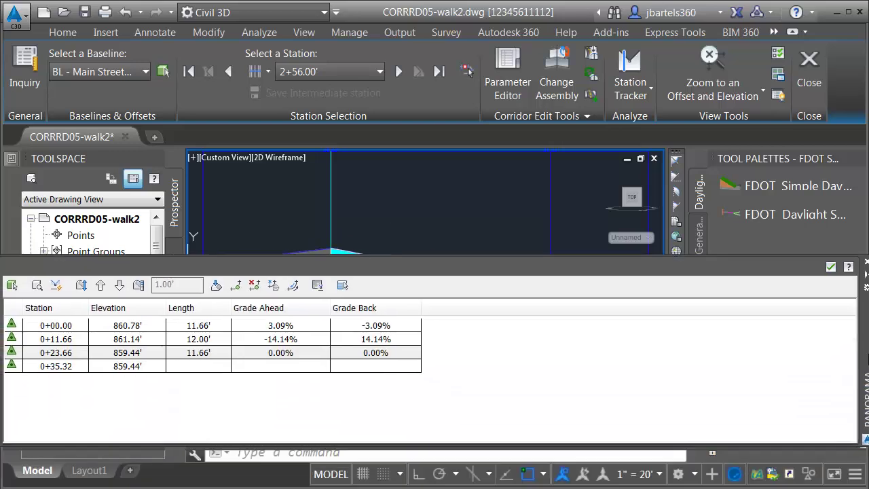
click(160, 347)
click(160, 346)
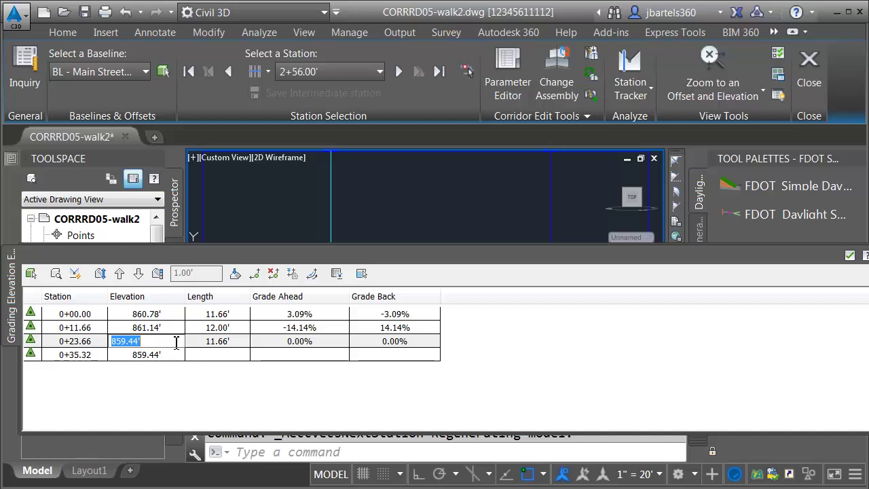
text(861.34)
key(Return)
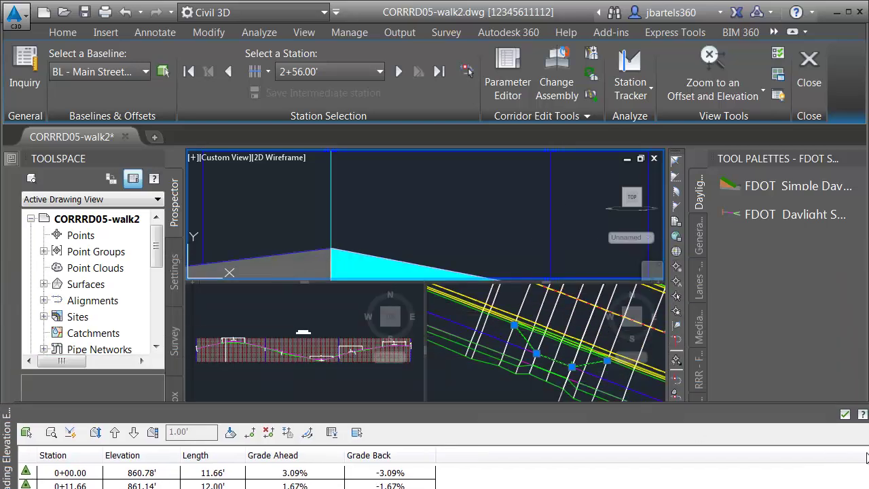
Step: Recentre the plan view, step to station 2+66.00, and zoom into the daylight wedge
click(519, 346)
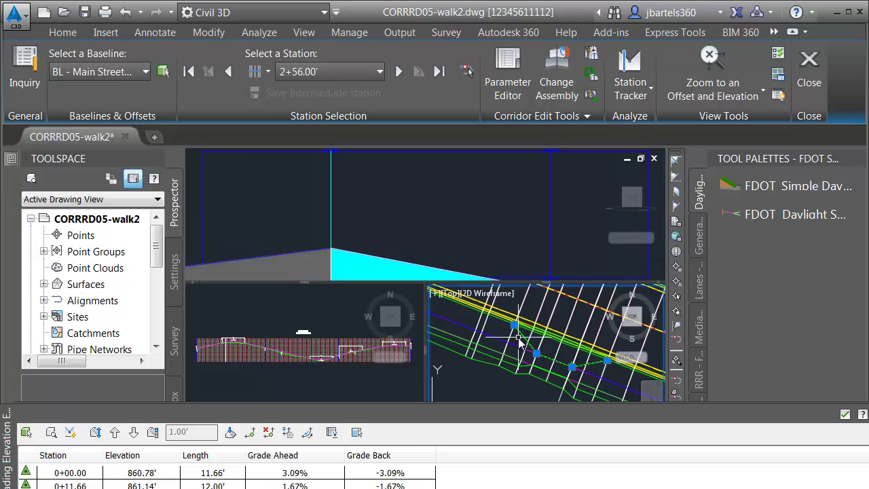
middle_drag(598, 366, 574, 346)
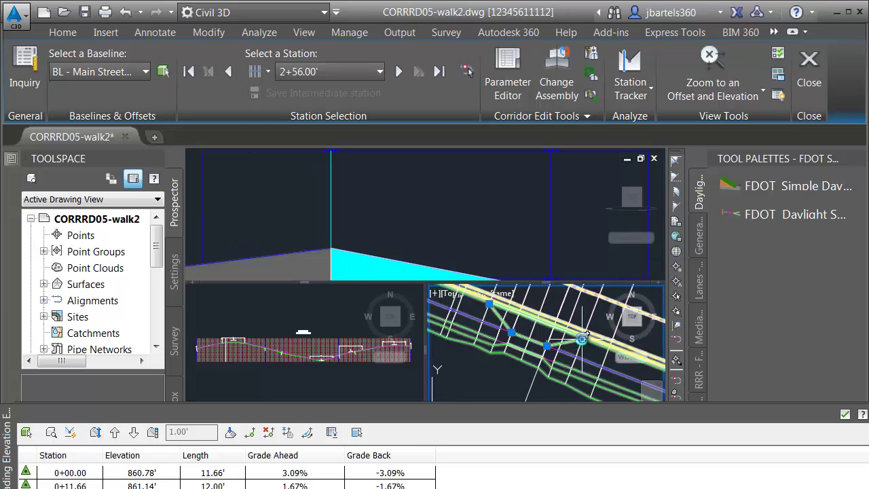
click(398, 72)
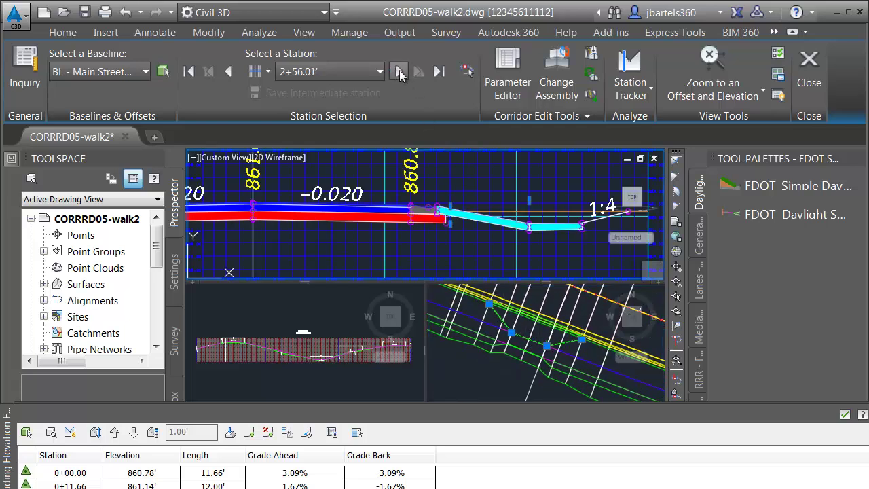
click(400, 72)
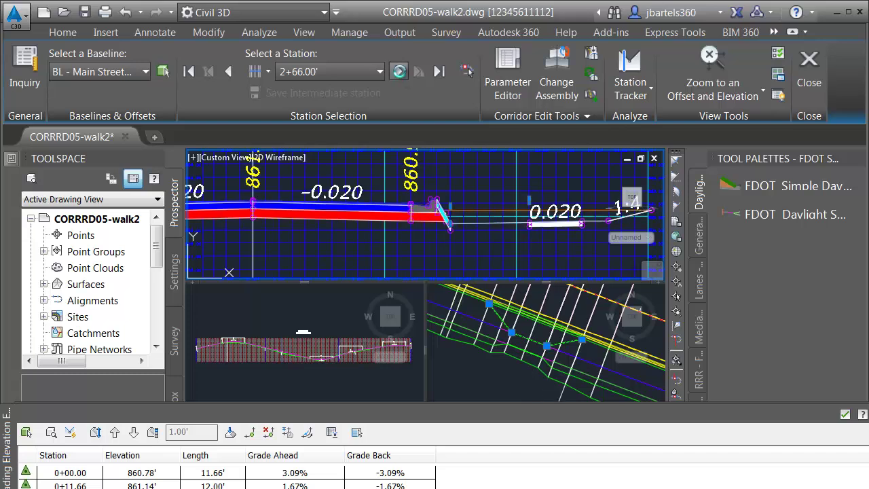
scroll(440, 197, up, 10)
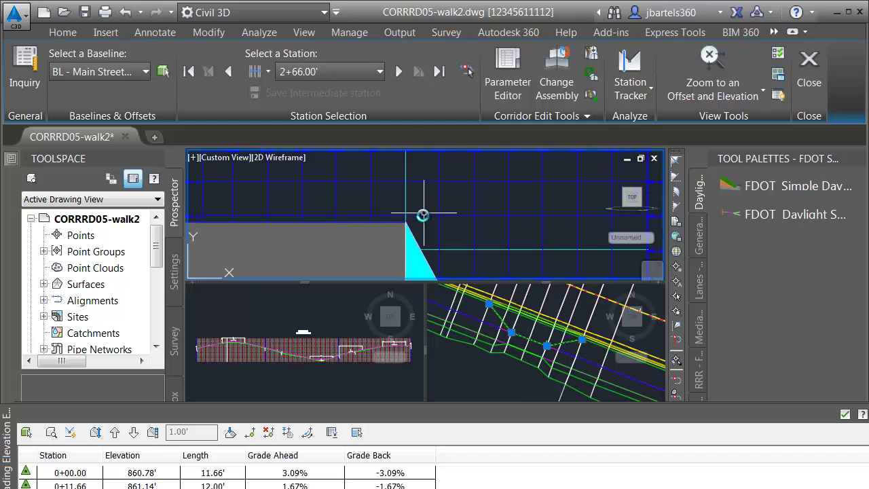
scroll(395, 224, up, 2)
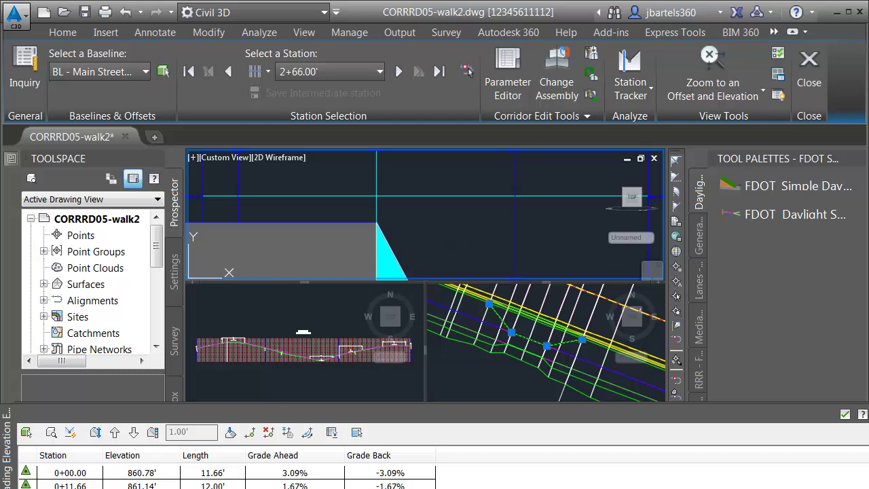
mouse_move(322, 486)
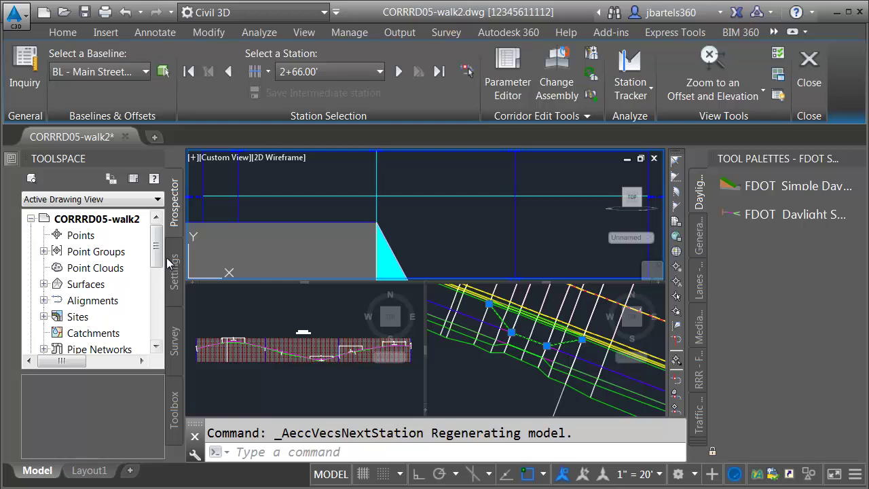
Step: Rebuild the Main St. corridor from the Corridors list in Prospector
scroll(158, 286, down, 2)
scroll(159, 285, down, 1)
click(42, 300)
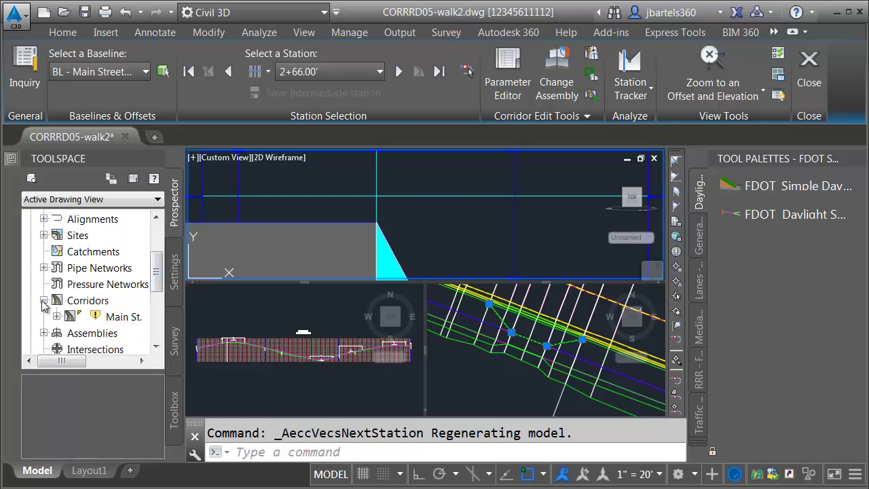
right_click(110, 317)
click(146, 358)
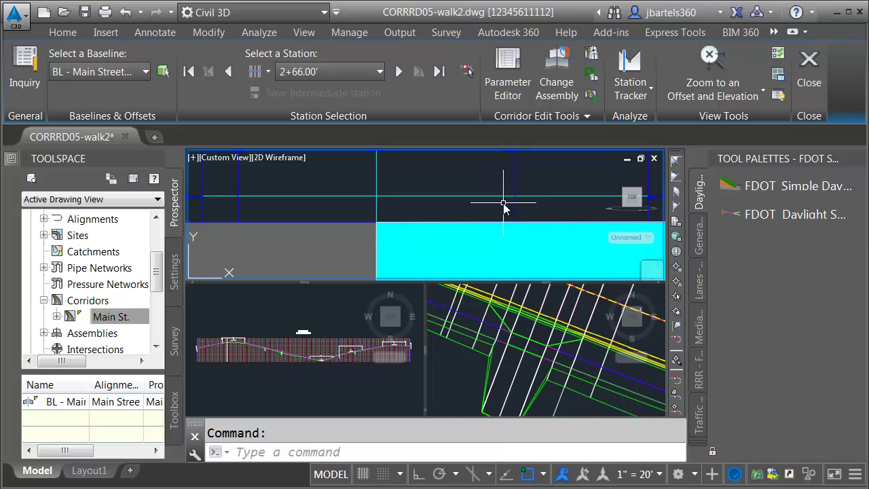
Step: Review the corridor sections by stepping back two stations and then forward again
scroll(505, 196, up, 3)
scroll(505, 196, down, 2)
click(473, 365)
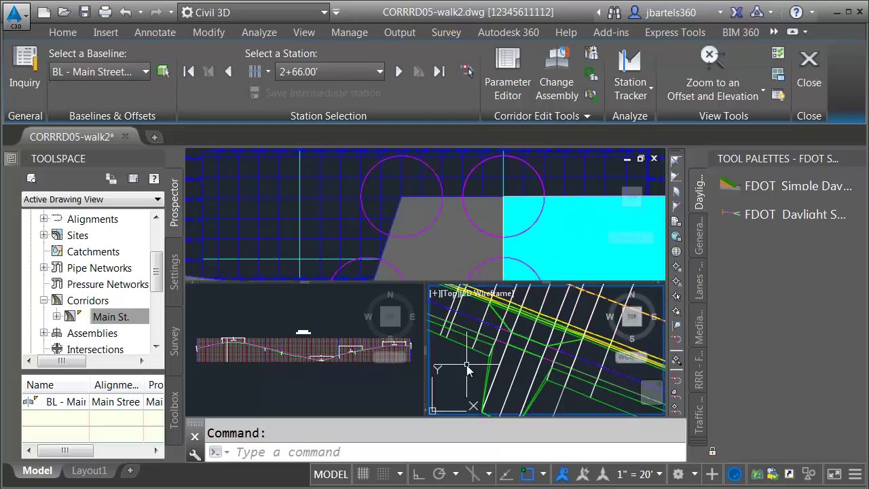
scroll(524, 347, up, 3)
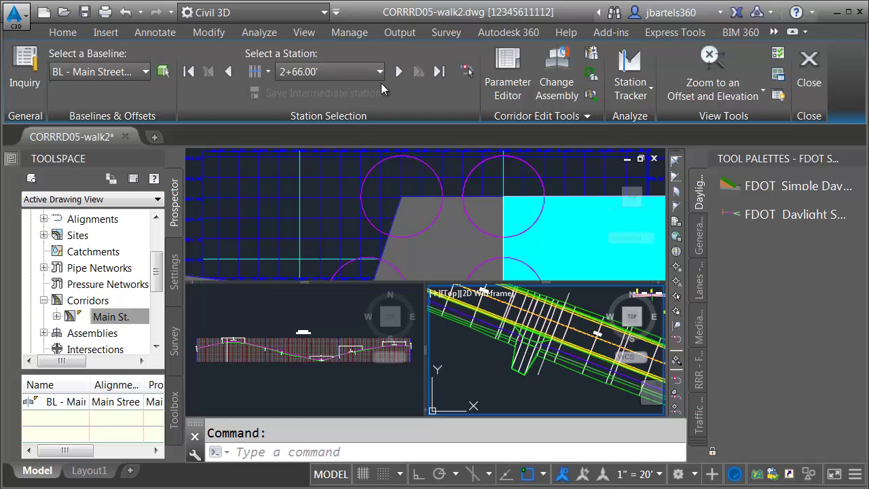
click(231, 71)
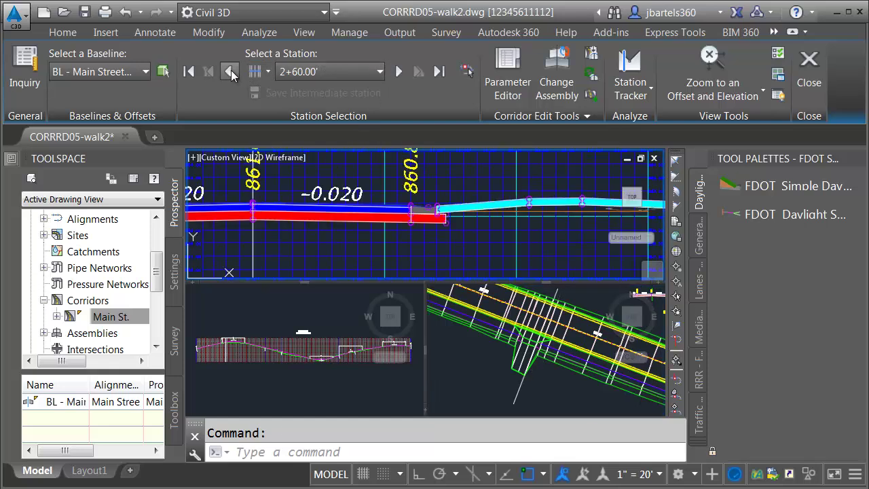
click(233, 70)
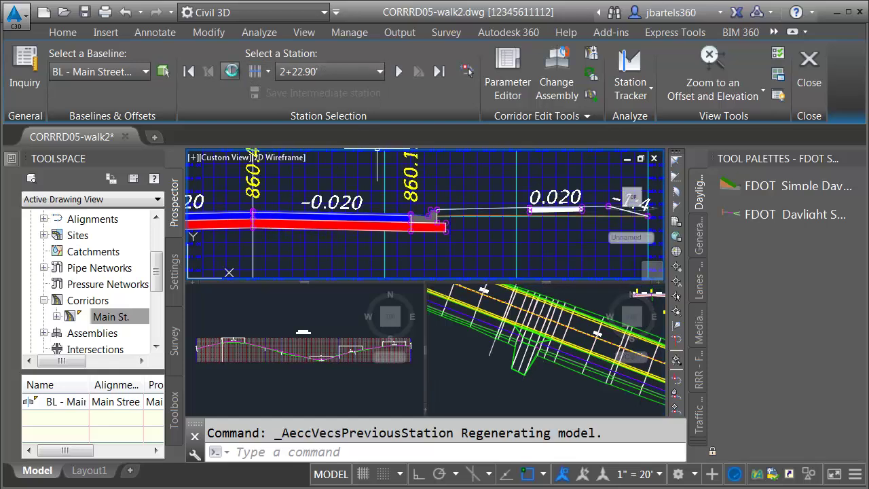
click(397, 72)
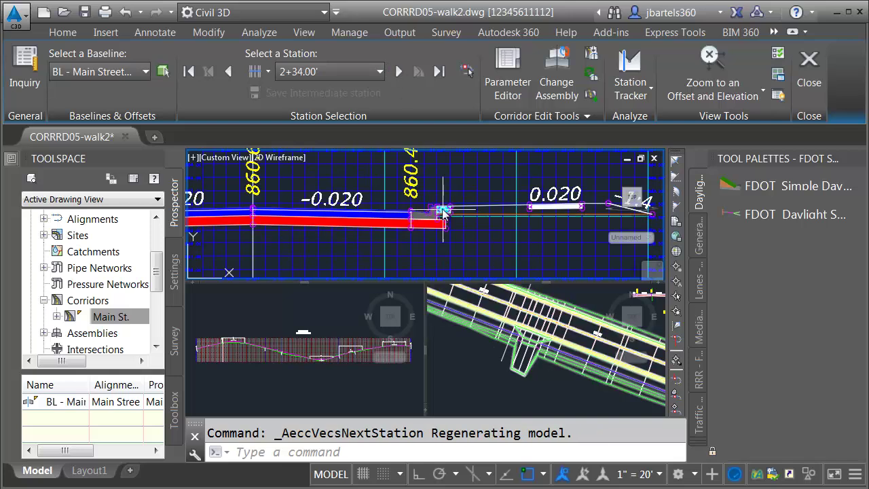
click(398, 73)
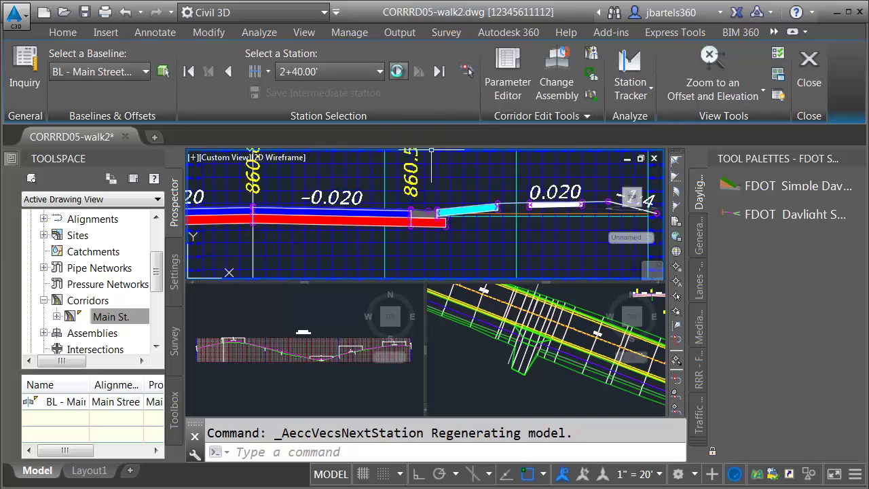
Step: Advance through stations 2+43.99, 2+50, 2+56, 2+60 and 2+66 to 2+75.00
click(399, 72)
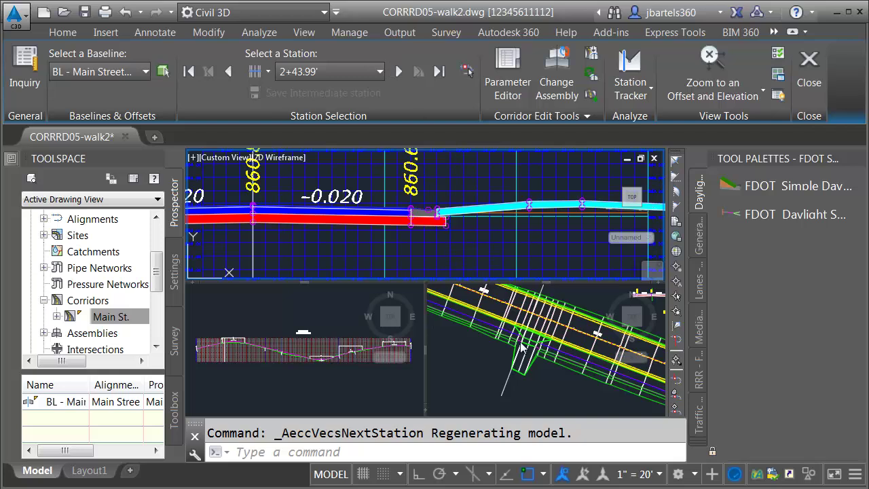
click(398, 72)
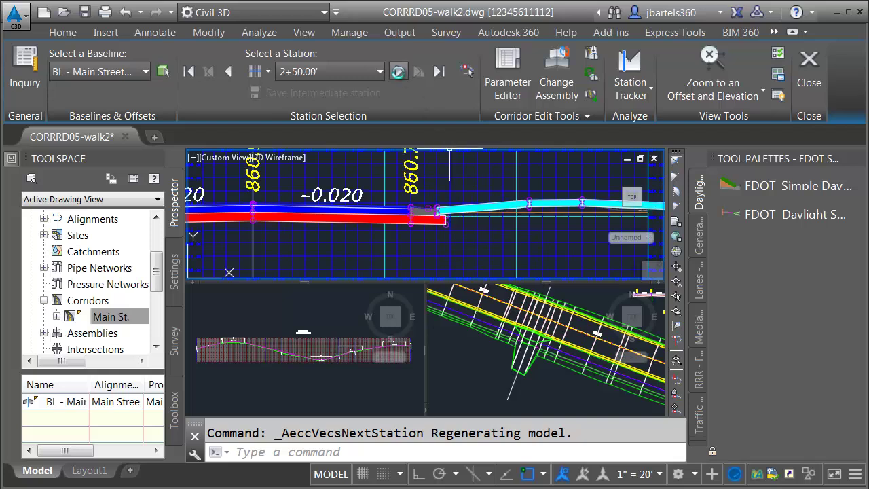
click(399, 71)
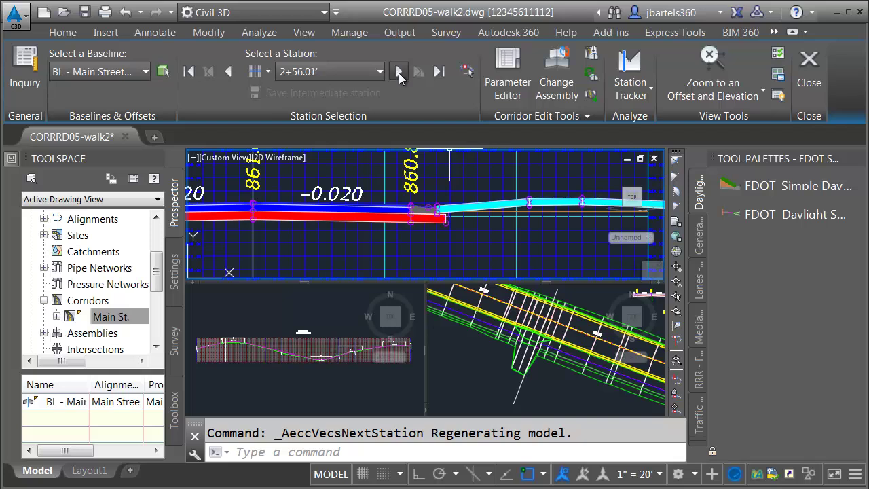
click(399, 72)
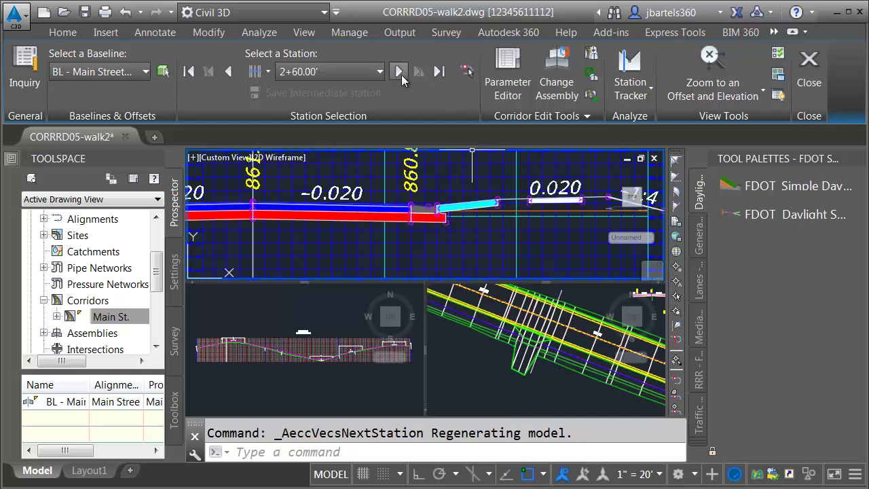
click(399, 71)
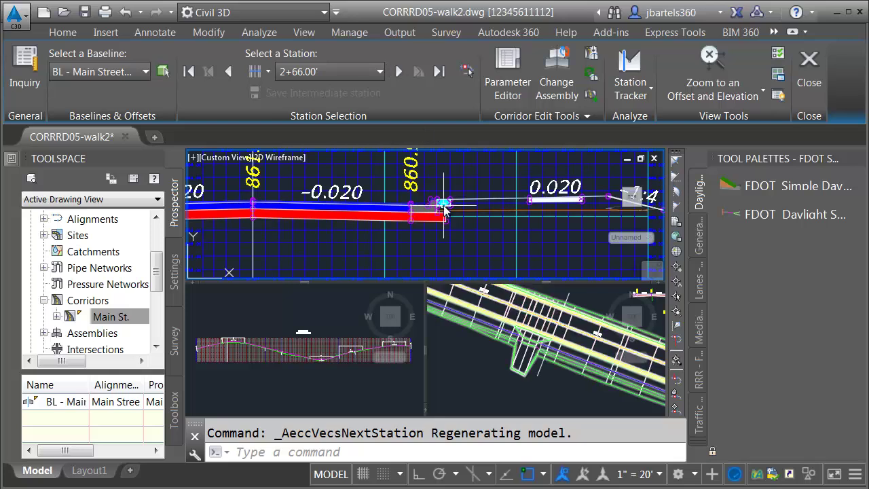
click(398, 72)
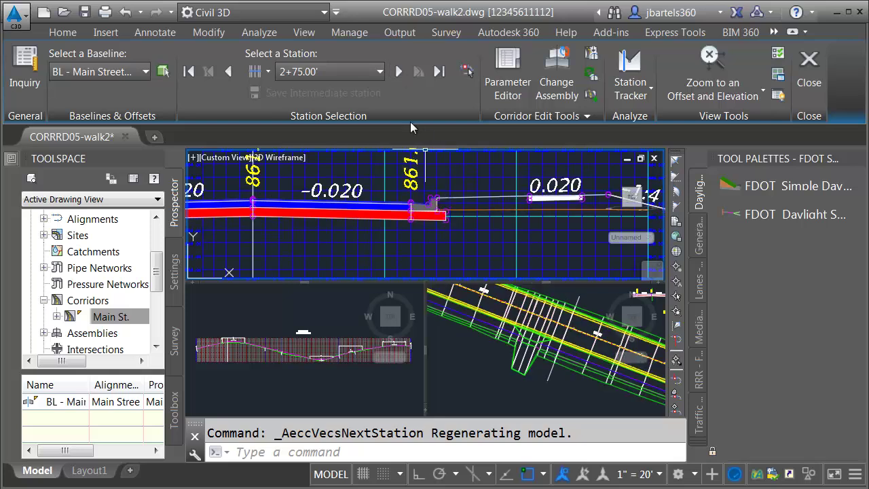
click(521, 352)
scroll(519, 340, up, 4)
scroll(518, 343, up, 2)
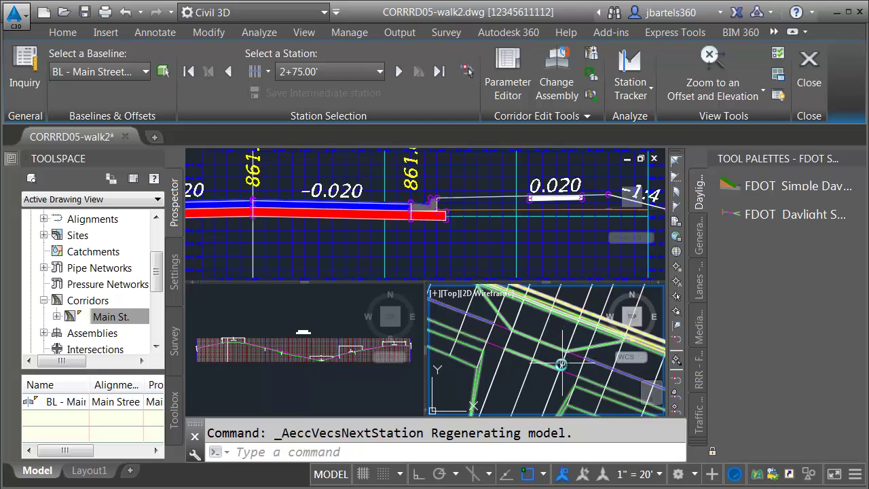
click(809, 72)
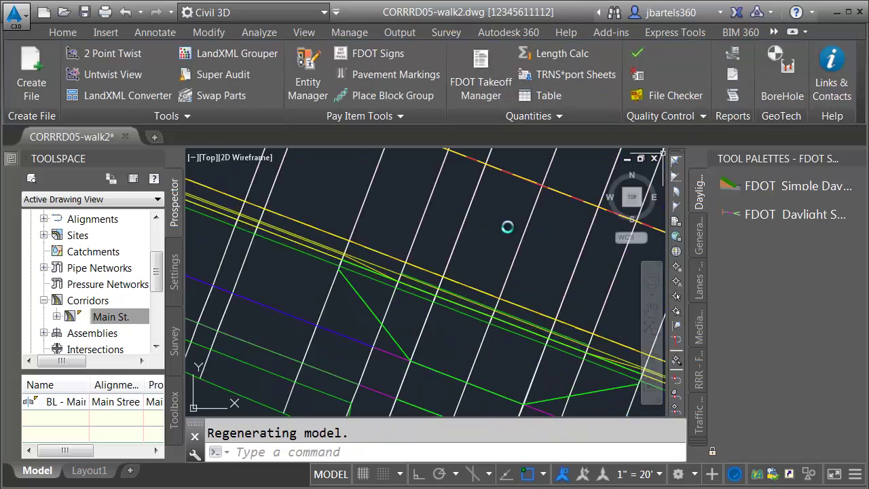
scroll(448, 349, up, 10)
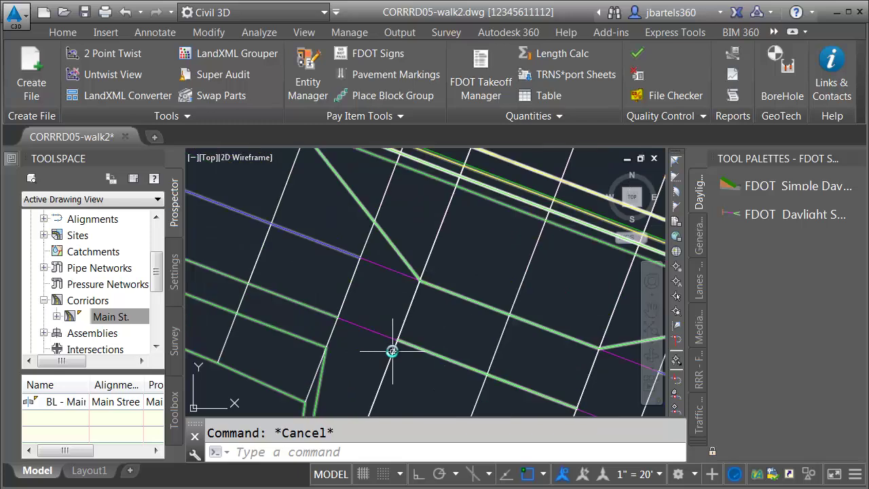
scroll(392, 324, up, 3)
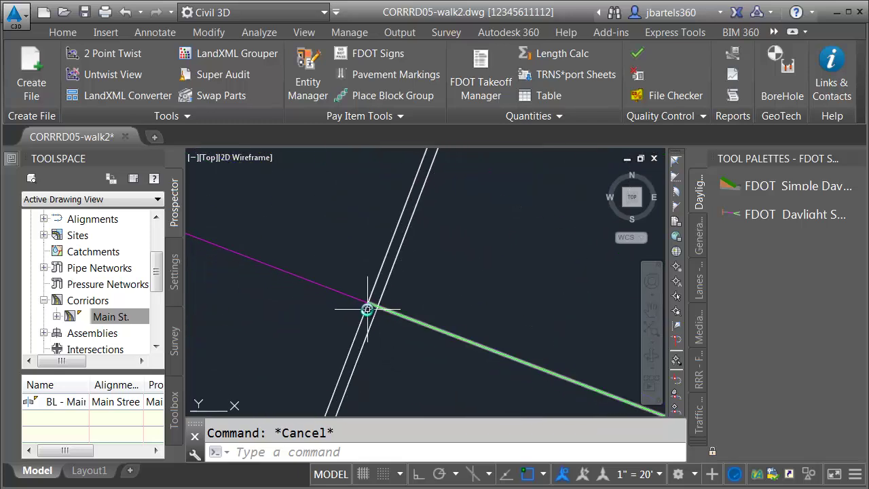
scroll(367, 309, down, 5)
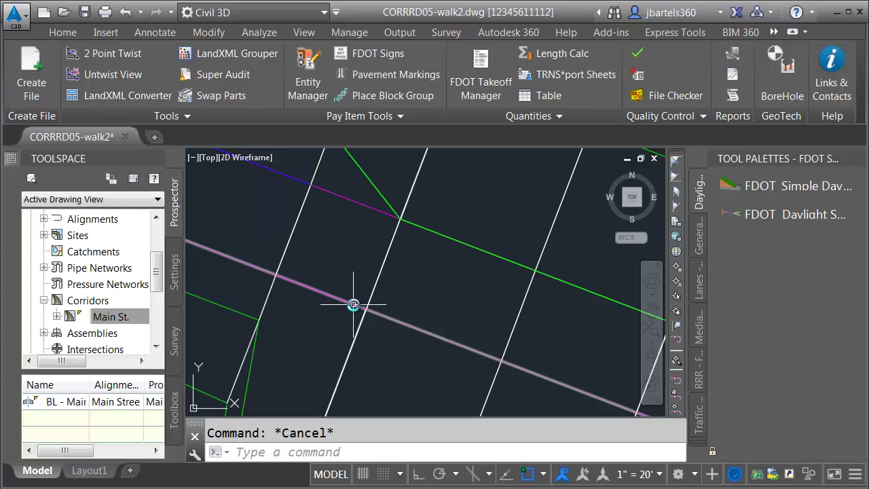
scroll(374, 297, down, 2)
scroll(380, 326, up, 5)
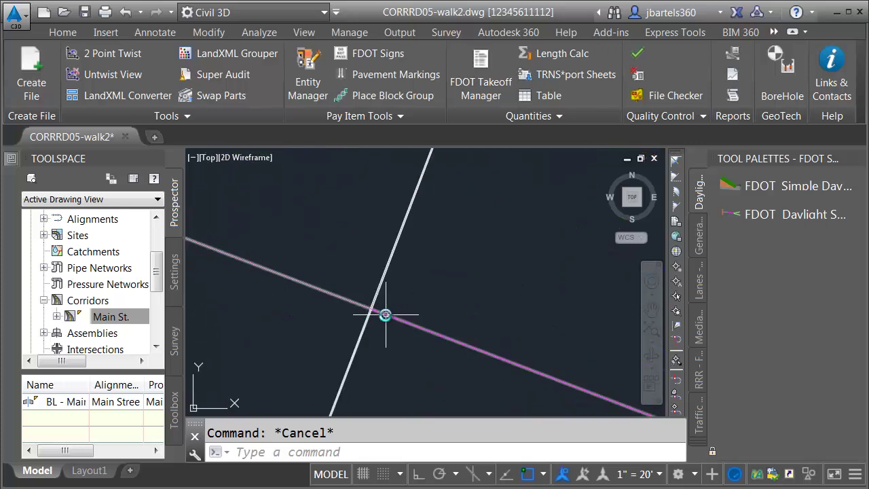
scroll(372, 312, up, 2)
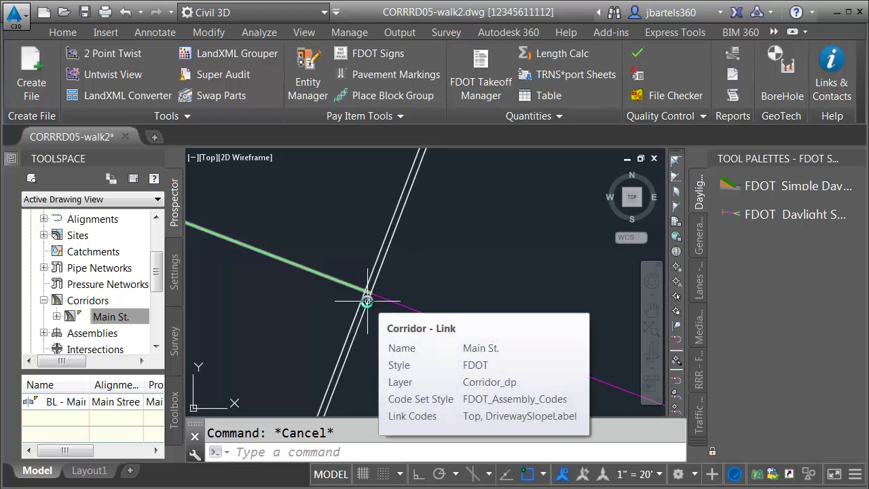
scroll(367, 307, down, 3)
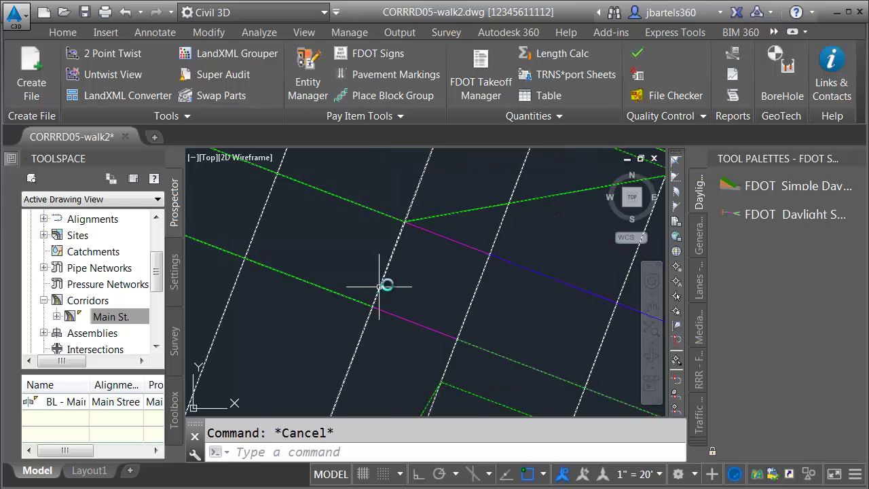
click(384, 287)
Step: Change the Full Section region's added stations to 2+43.95 and 2+56.05 and apply
click(135, 60)
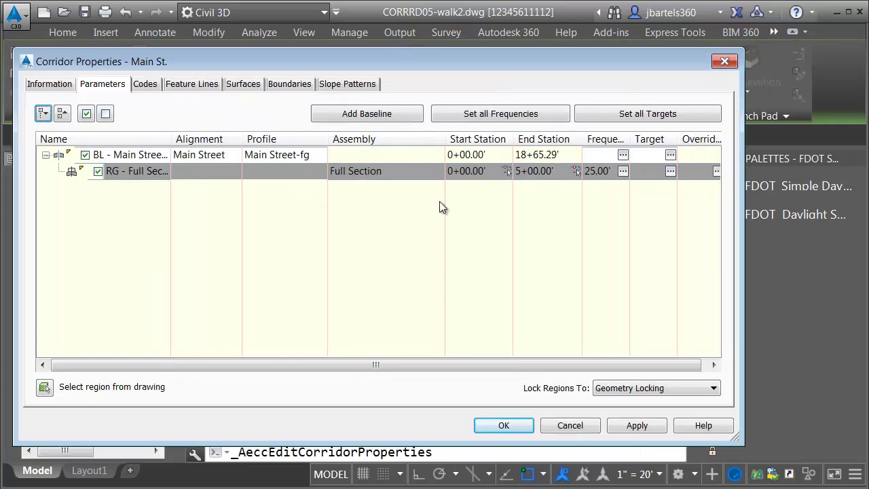
click(622, 171)
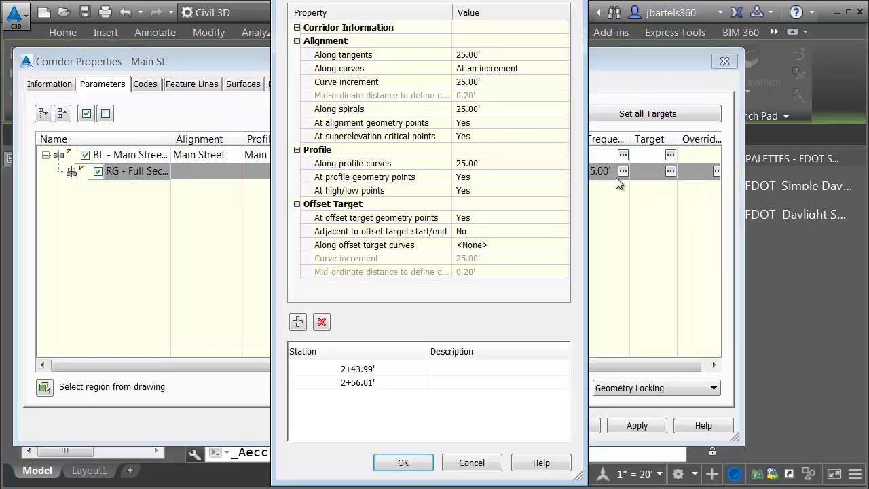
click(369, 371)
click(331, 370)
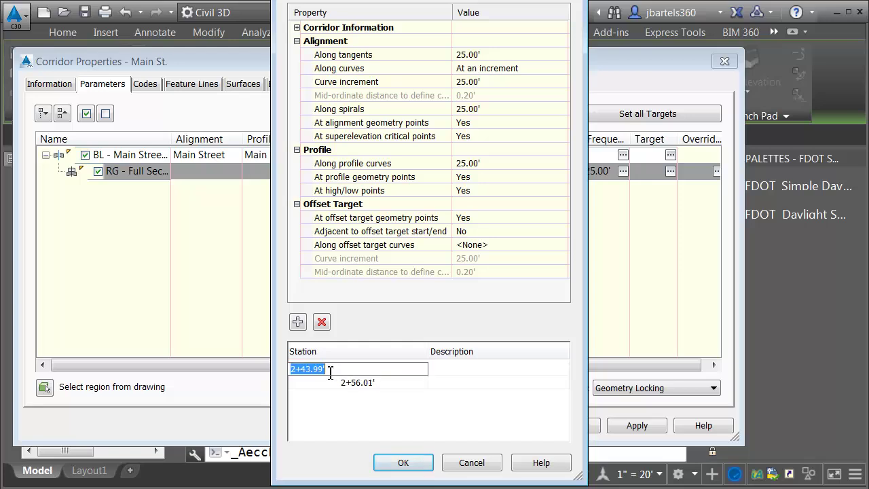
click(321, 370)
click(365, 385)
click(334, 384)
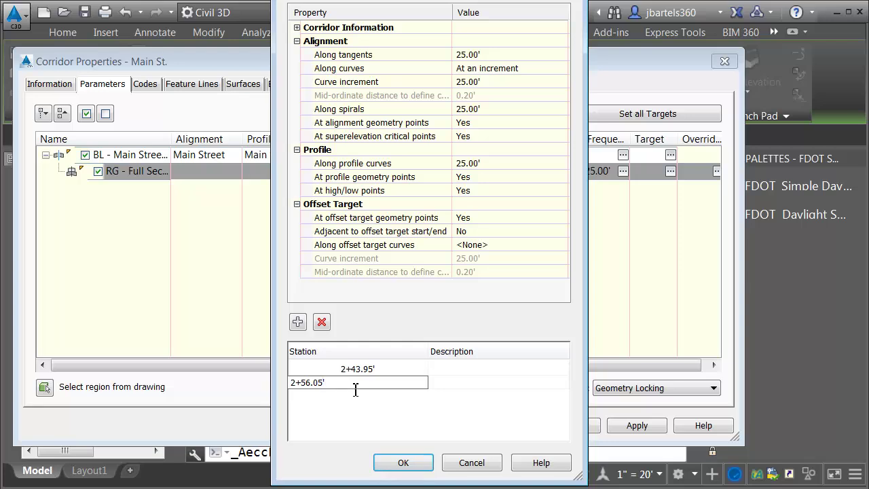
click(413, 460)
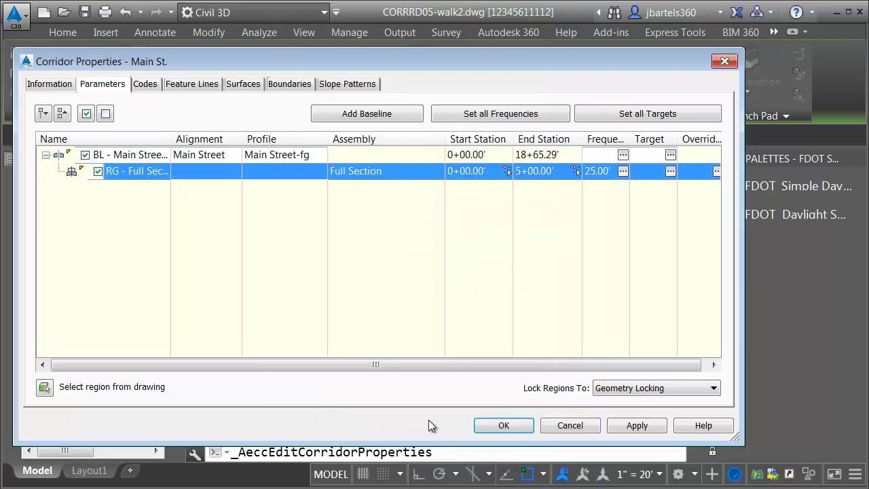
click(506, 425)
Step: Rebuild the Main St. corridor with the adjusted frequency stations
click(341, 246)
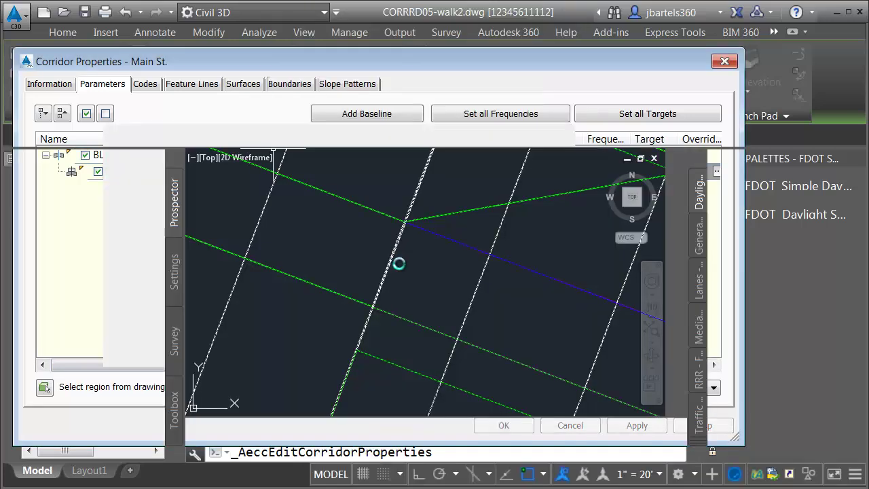
scroll(428, 291, down, 2)
scroll(360, 258, up, 2)
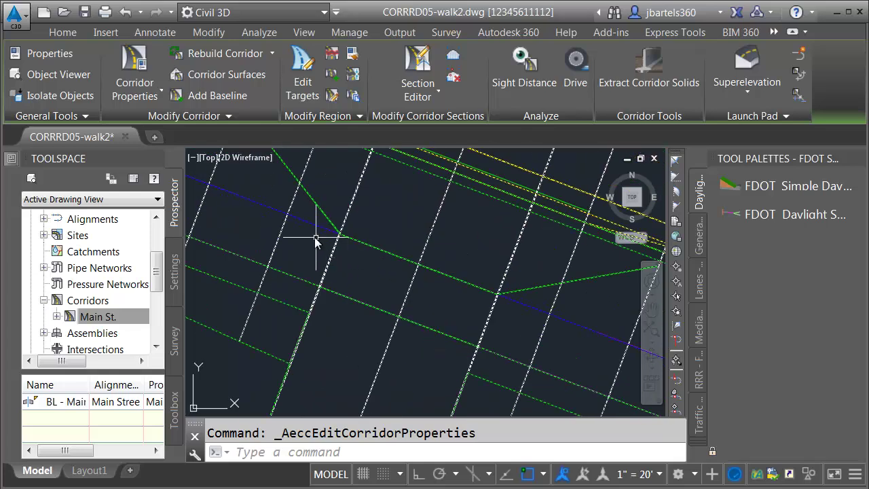
scroll(339, 238, up, 3)
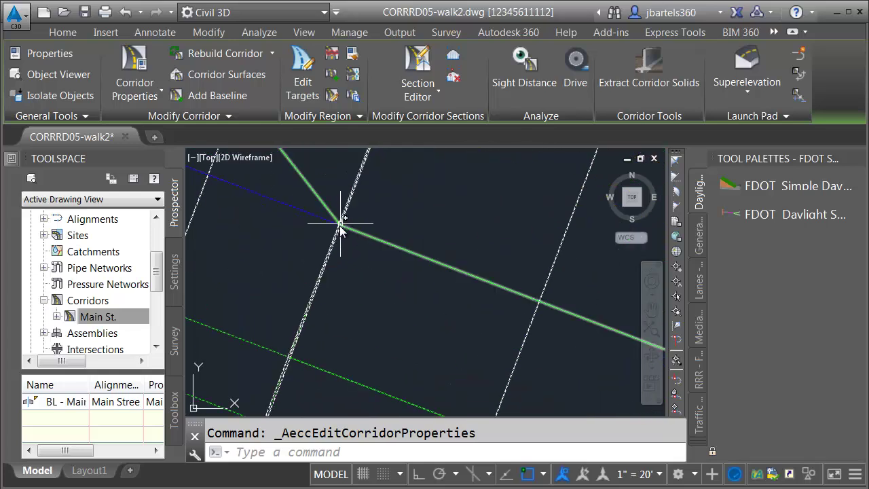
scroll(341, 228, down, 3)
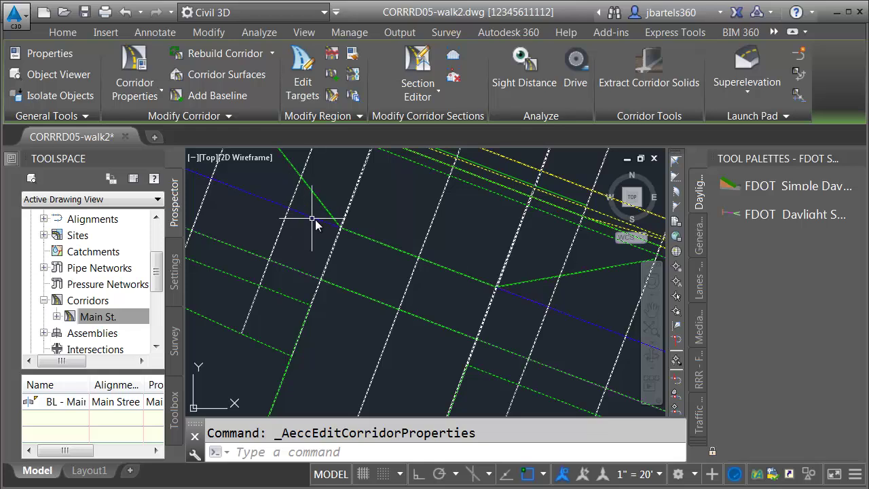
scroll(338, 233, down, 2)
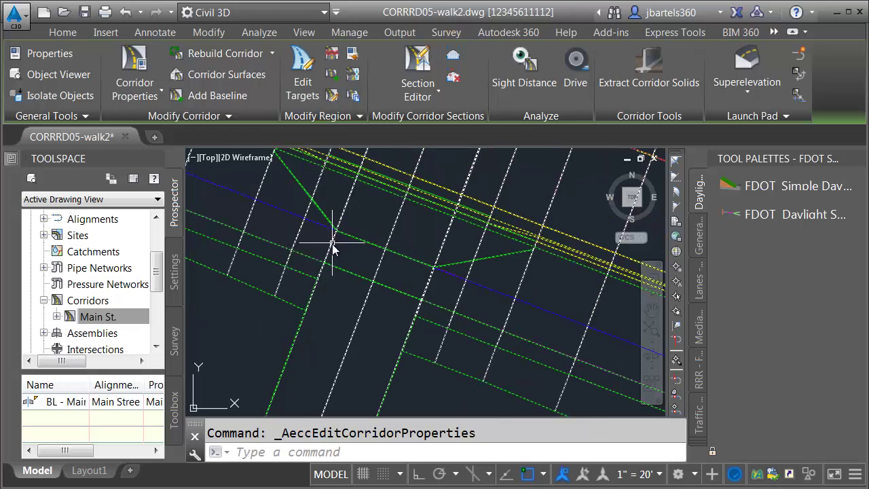
scroll(347, 249, down, 2)
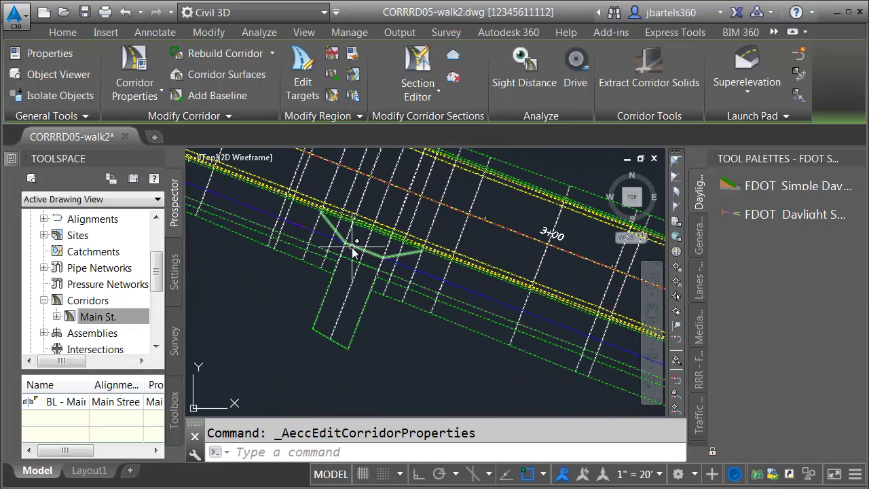
scroll(352, 250, up, 3)
Step: Select the Main St. corridor and launch its Section Editor
key(Escape)
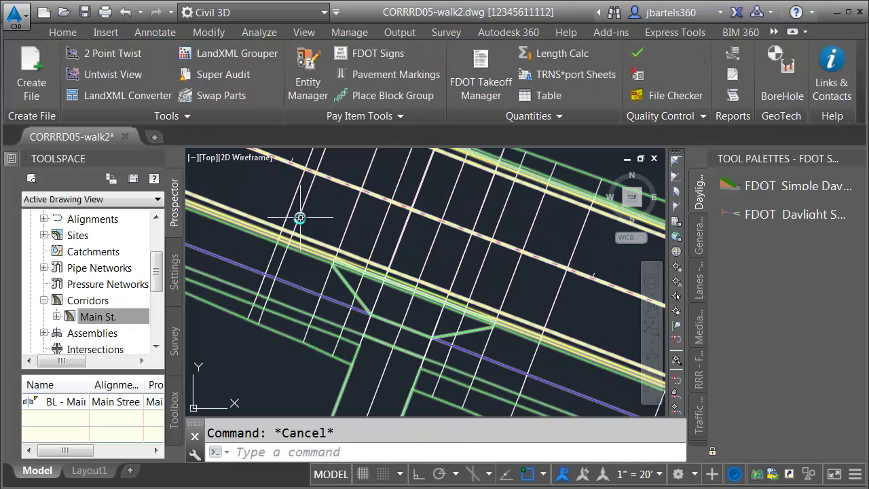
click(310, 163)
click(418, 68)
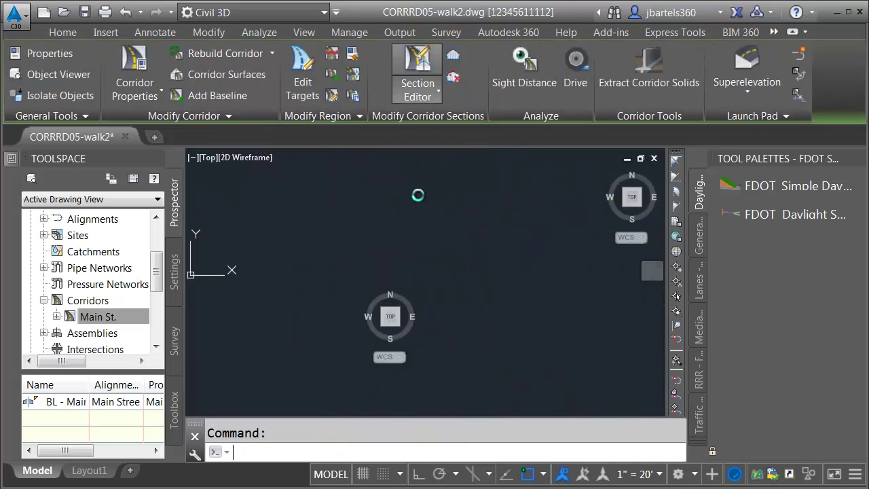
Step: Zoom the plan view to the current section's offset and elevation
scroll(476, 242, up, 3)
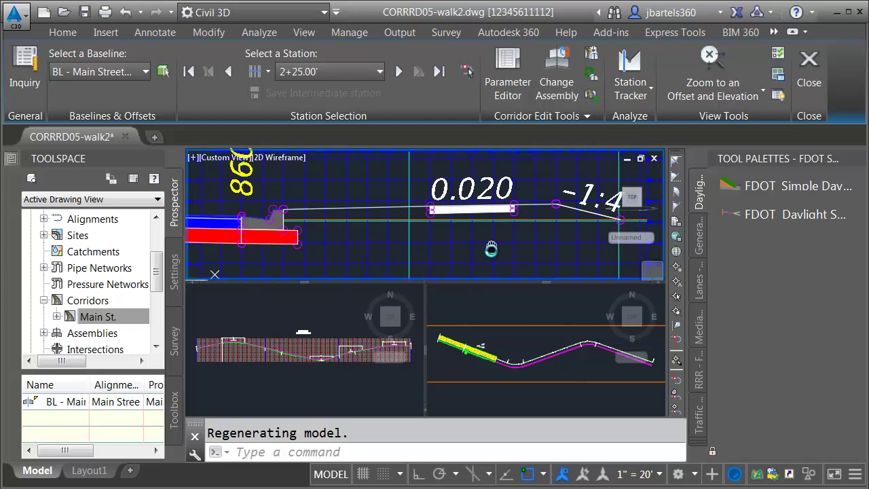
click(712, 64)
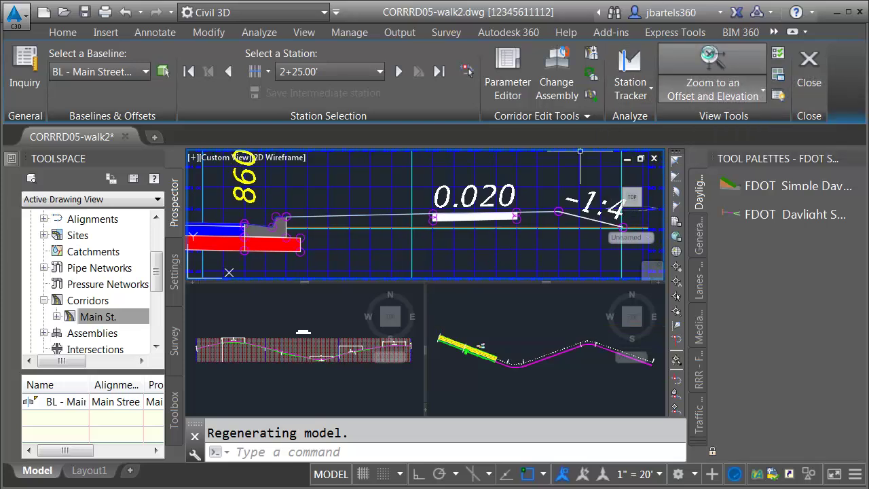
click(488, 336)
scroll(487, 332, up, 3)
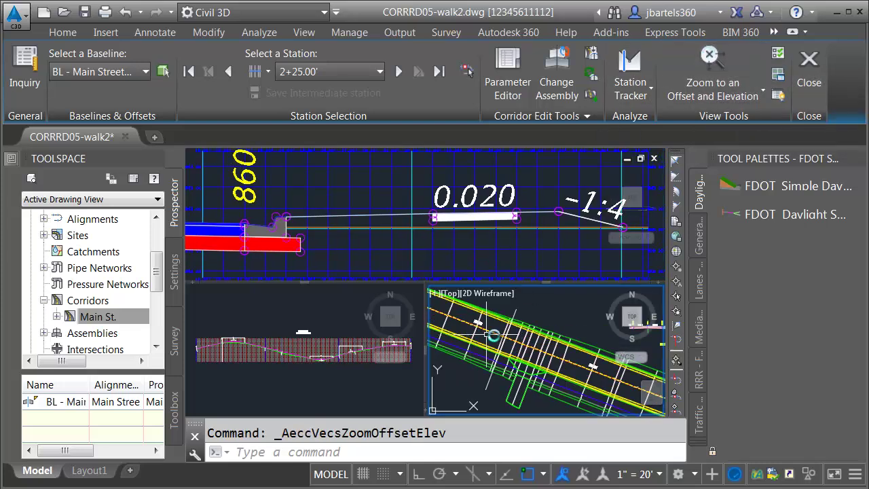
scroll(494, 335, up, 2)
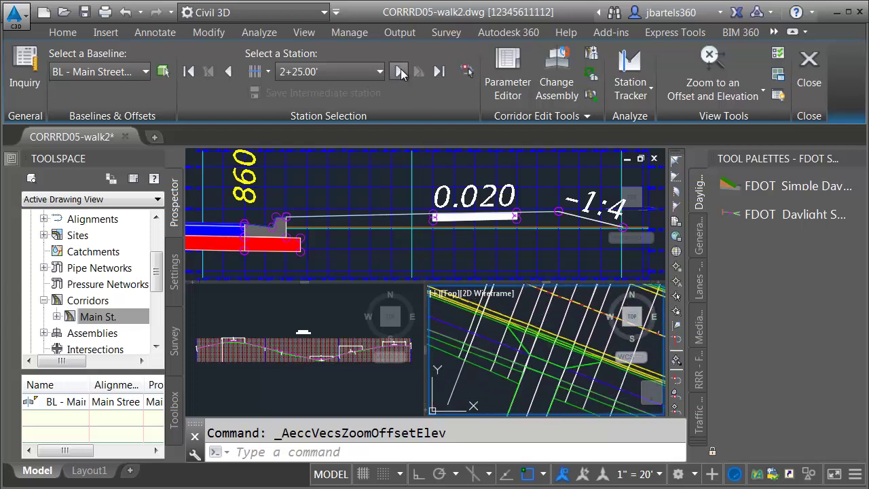
Step: Step through sections 2+34.00' to 2+75.00', including 2+43.95' and 2+56.05', then close the editor
click(399, 71)
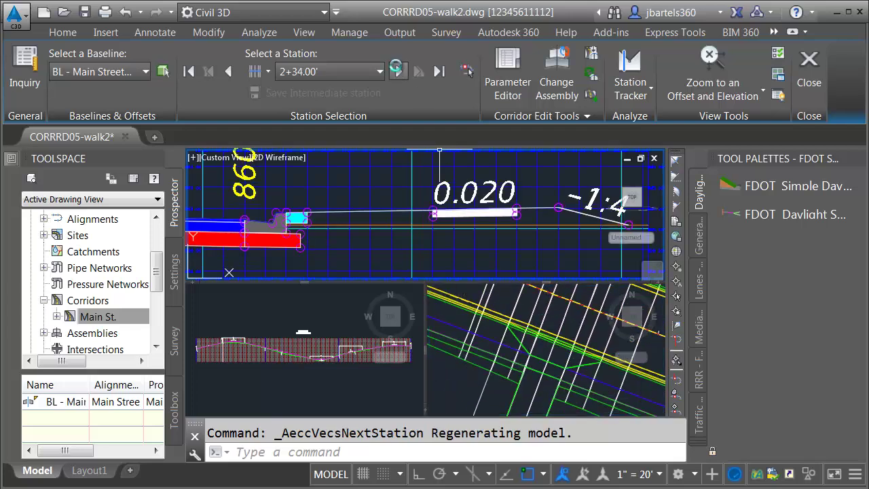
click(398, 71)
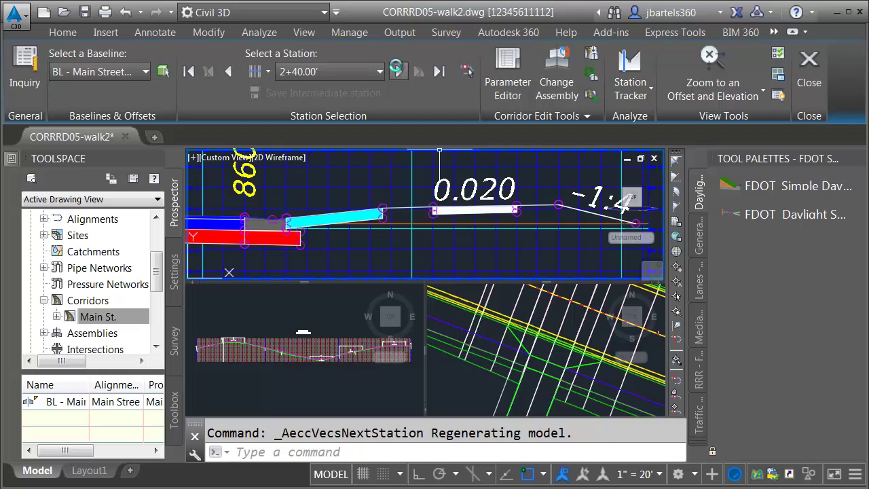
click(397, 70)
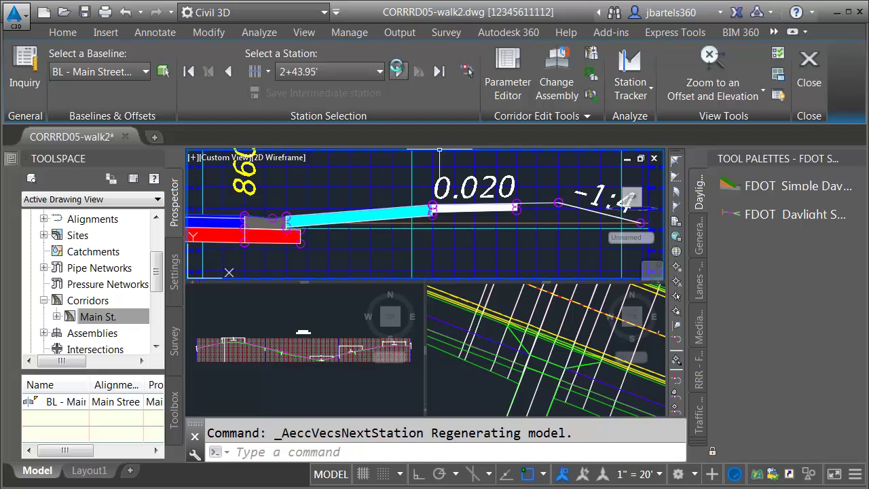
click(398, 72)
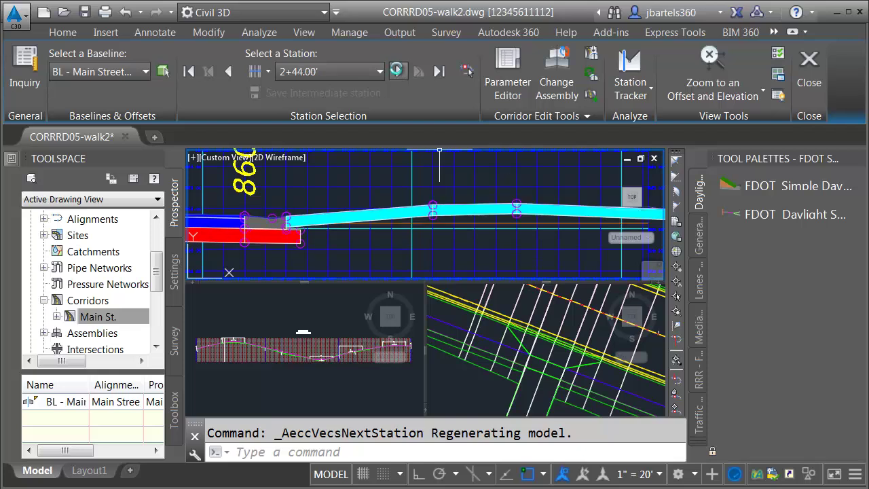
click(398, 71)
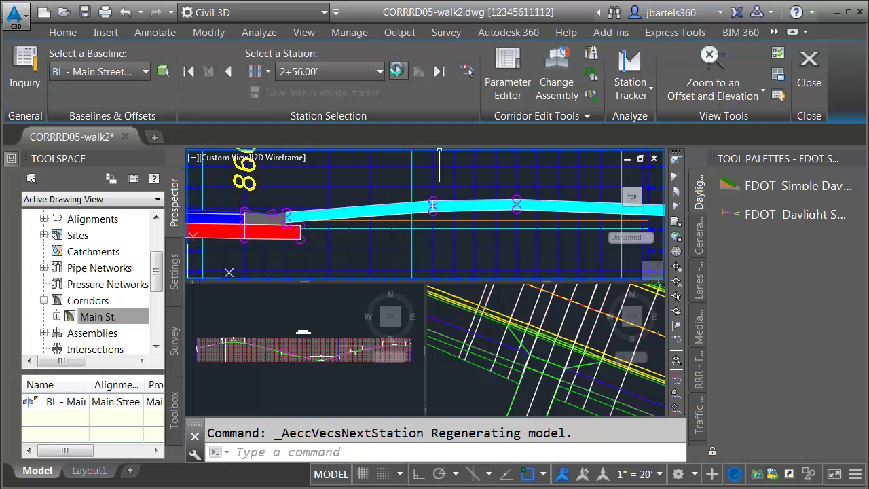
click(398, 71)
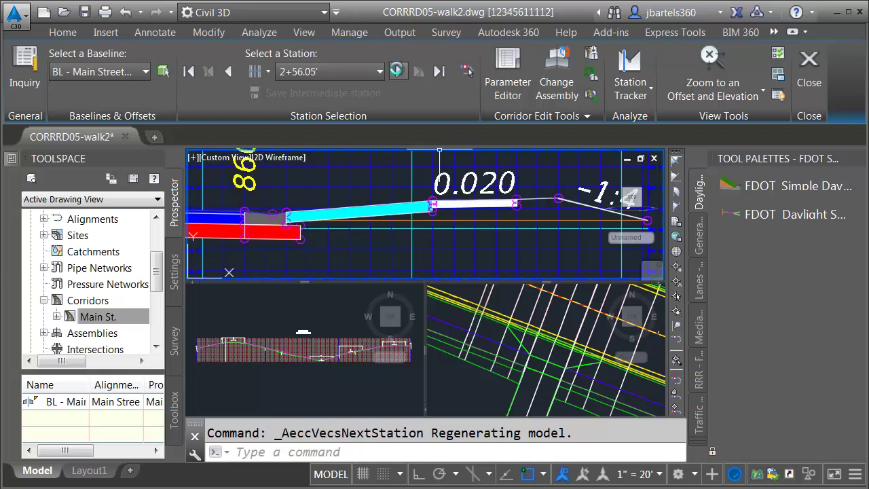
click(397, 70)
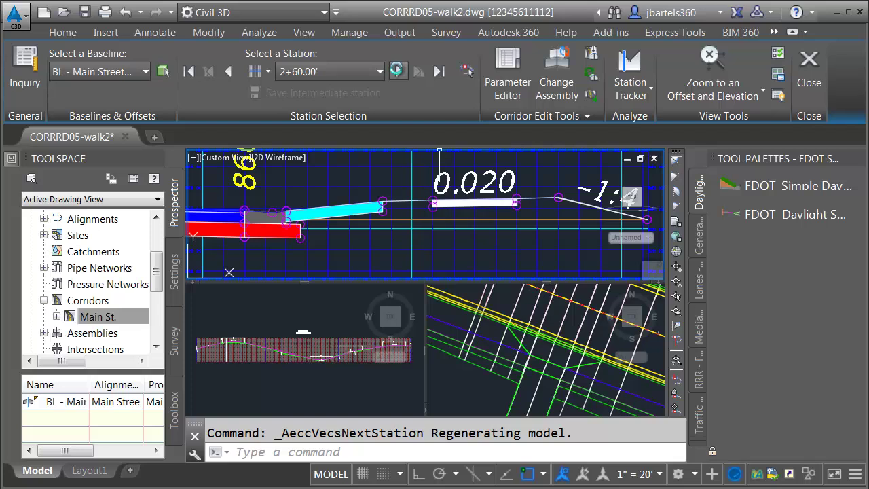
click(396, 70)
click(396, 70)
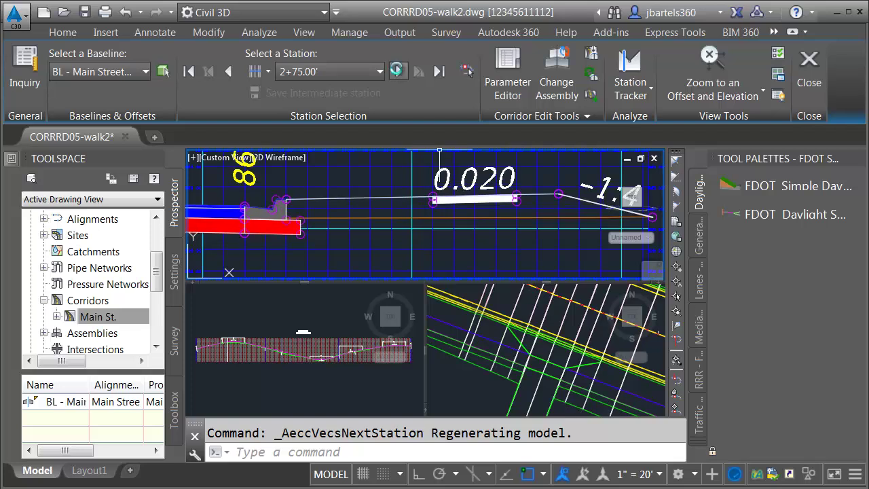
click(809, 68)
key(Escape)
Step: Select the Main St. corridor and orbit from NW Isometric into a tilted 3D view
click(355, 203)
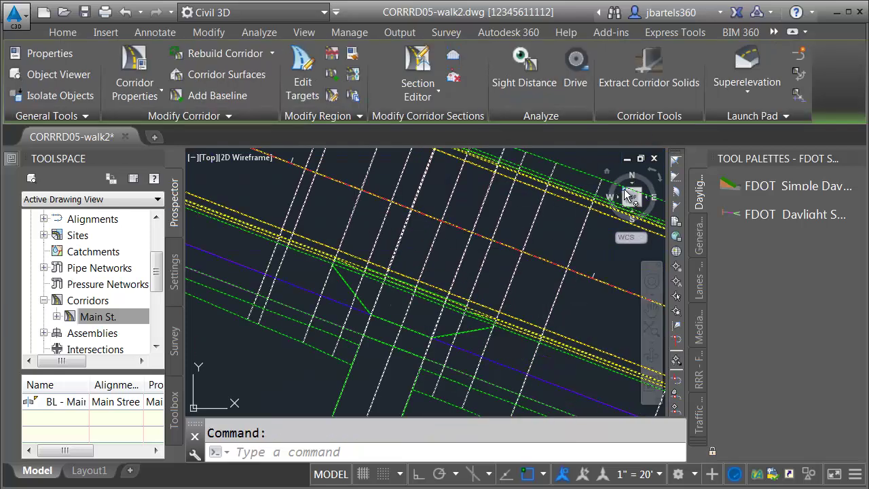
click(594, 217)
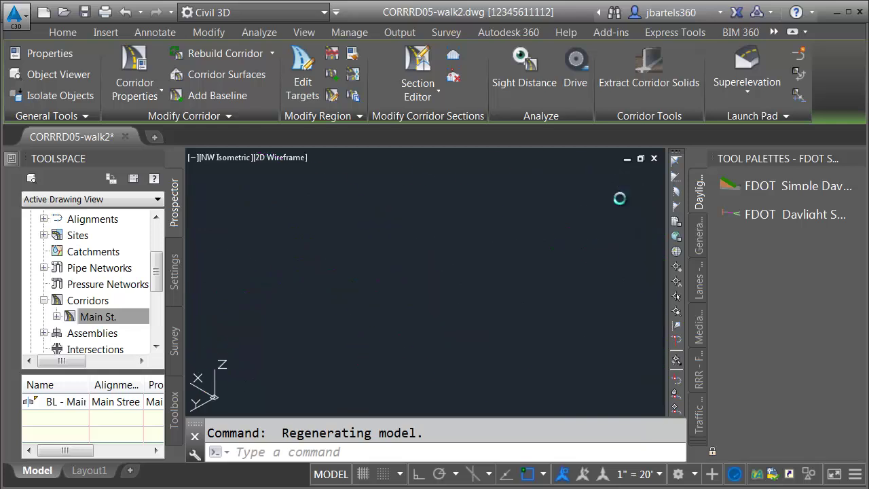
drag(626, 197, 425, 274)
scroll(426, 270, up, 5)
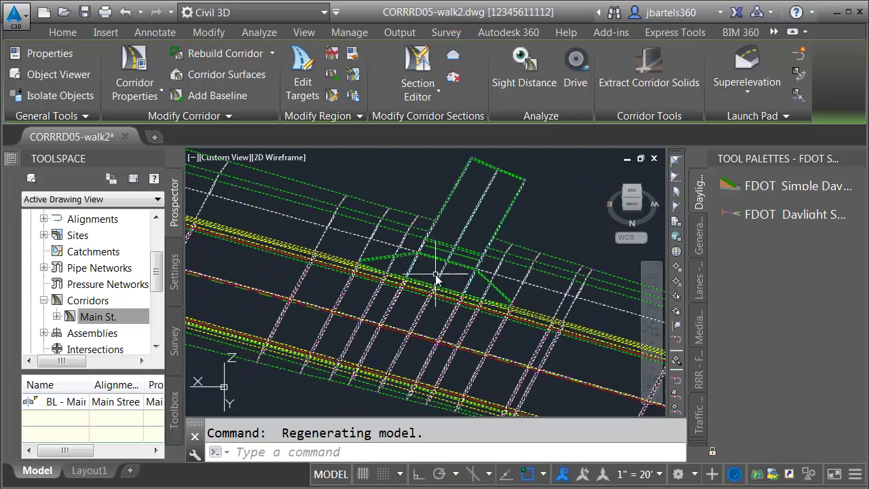
mouse_move(413, 316)
shift+middle_down()
mouse_move(392, 293)
mouse_move(374, 304)
mouse_move(415, 304)
shift+middle_up()
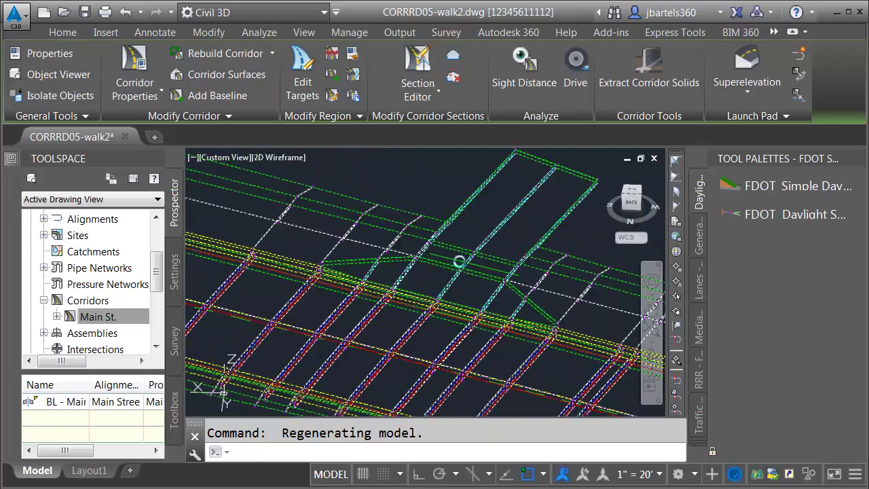